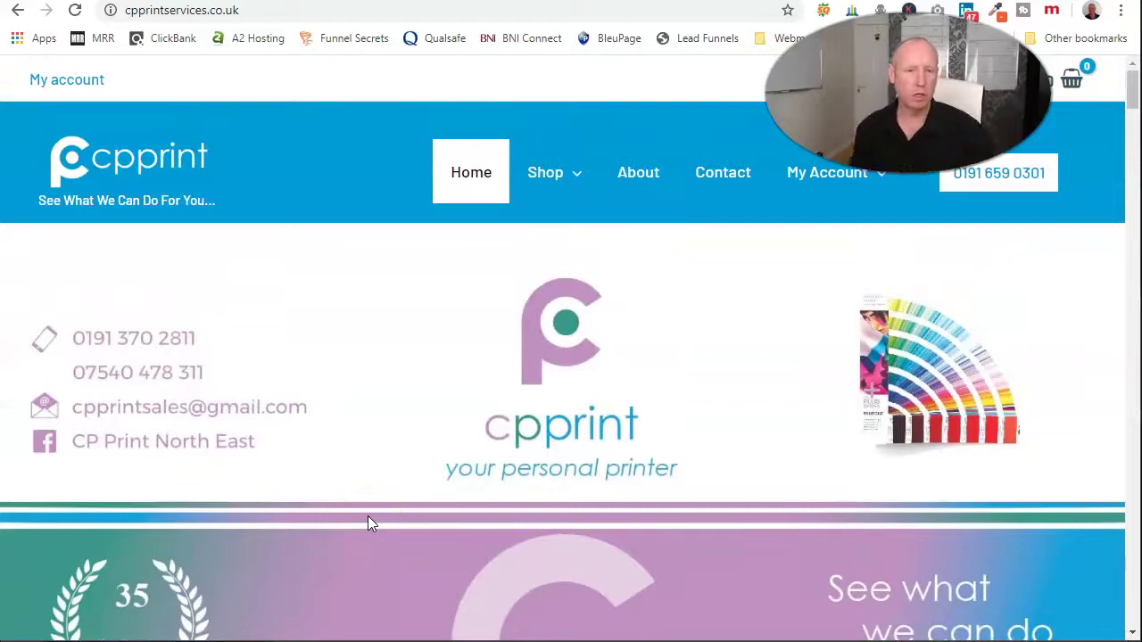
# - Scroll up and down the live CP Print front page to review its sections
pyautogui.scroll(-5, 518, 331)
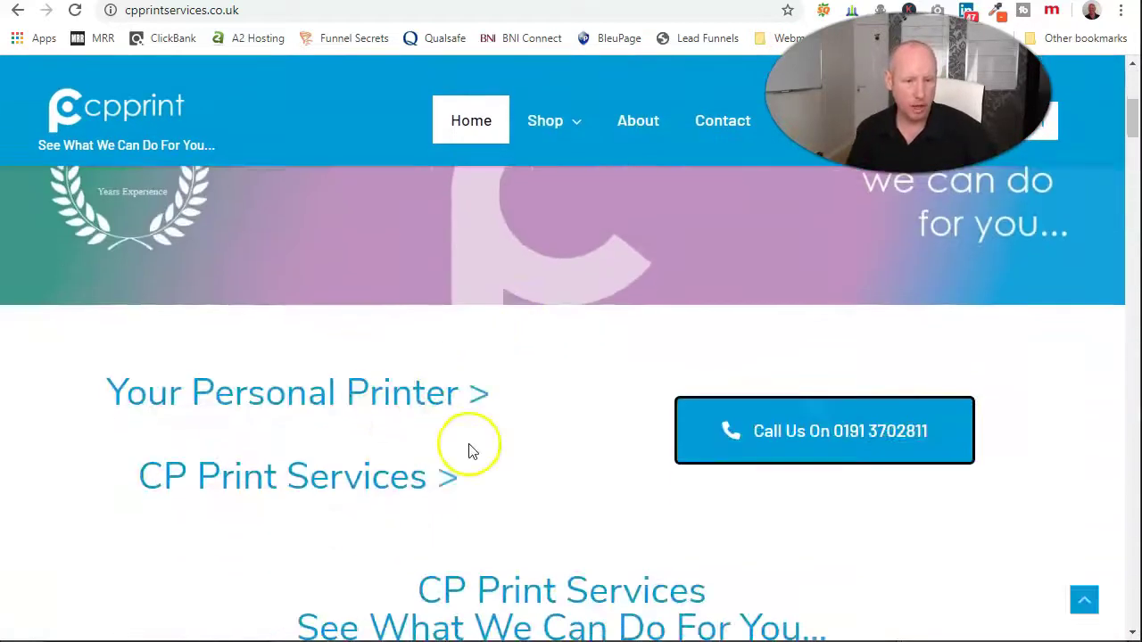
pyautogui.scroll(-10, 473, 451)
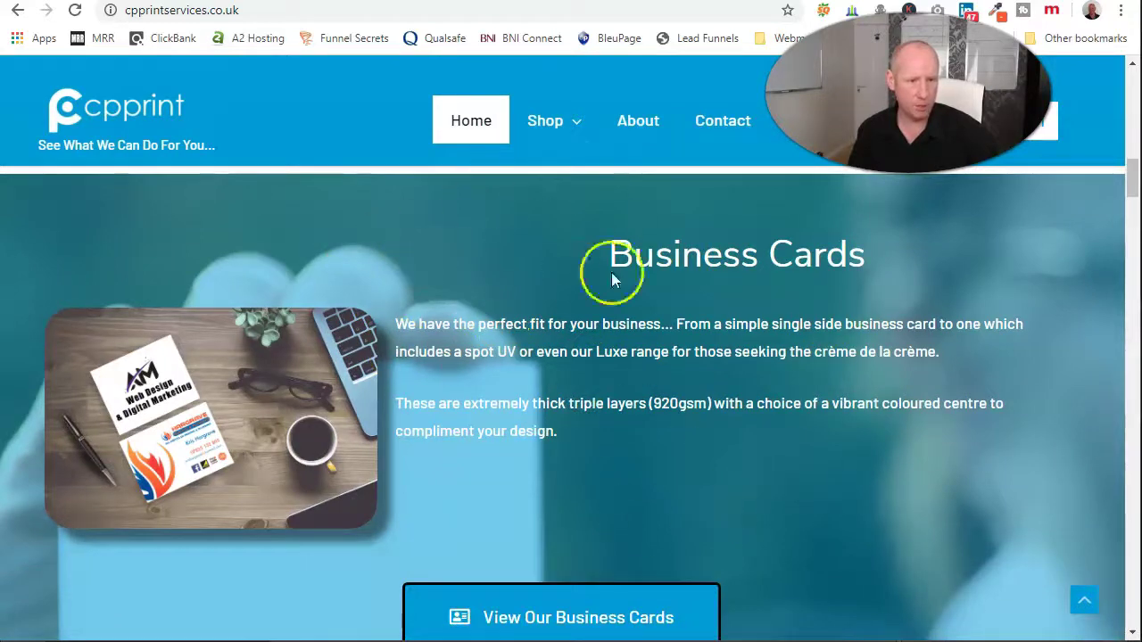
pyautogui.scroll(-5, 622, 309)
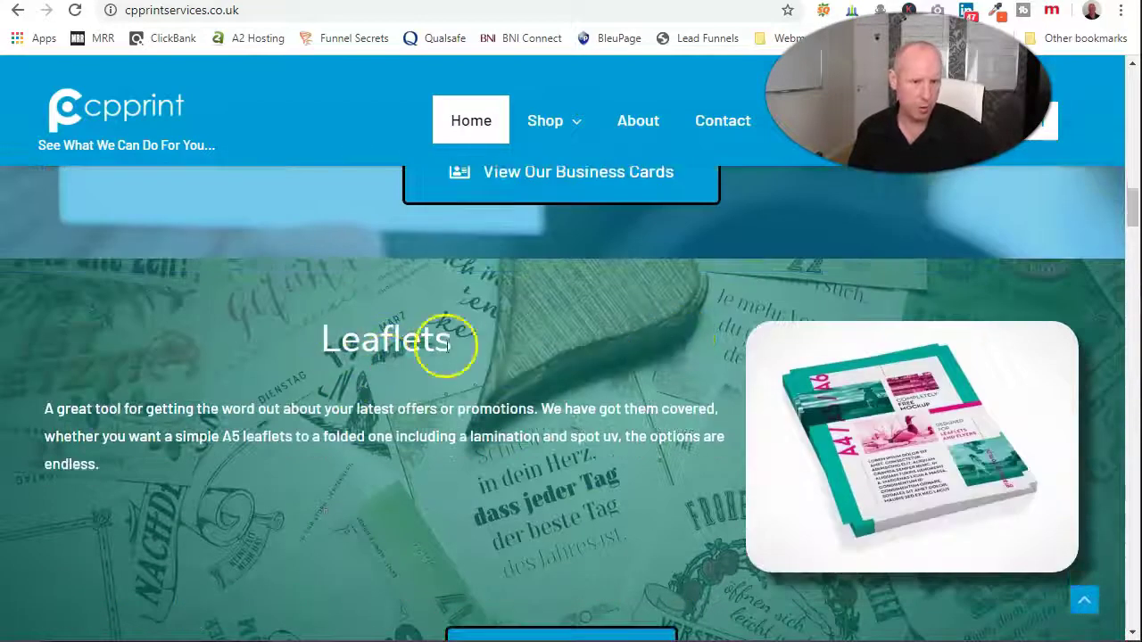
pyautogui.scroll(-2, 549, 424)
pyautogui.scroll(2, 548, 418)
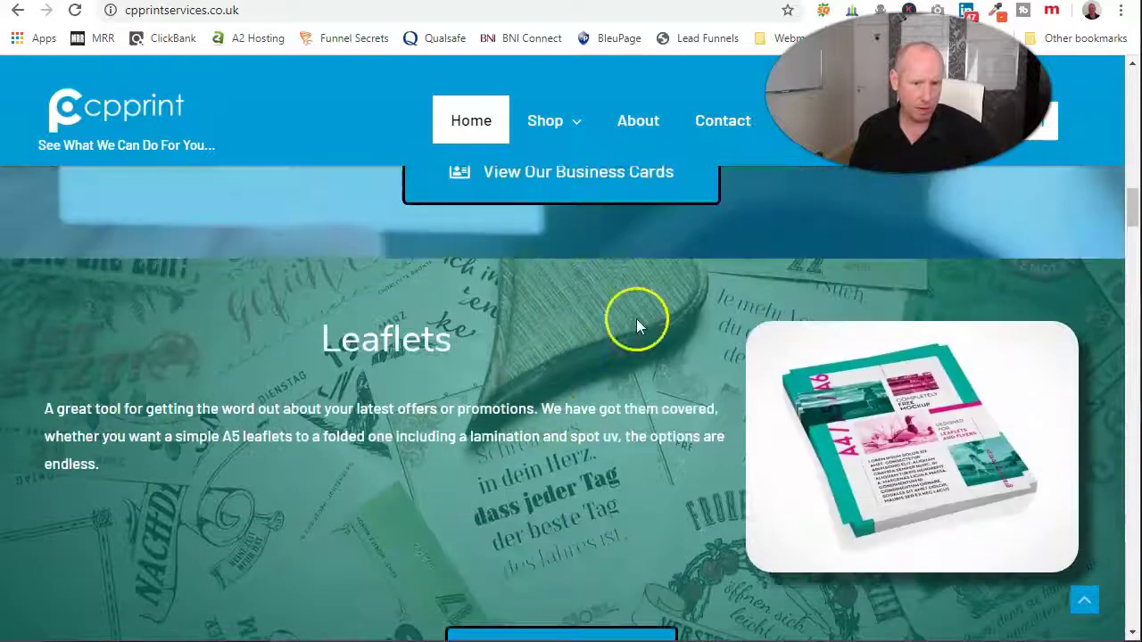
pyautogui.scroll(-13, 411, 389)
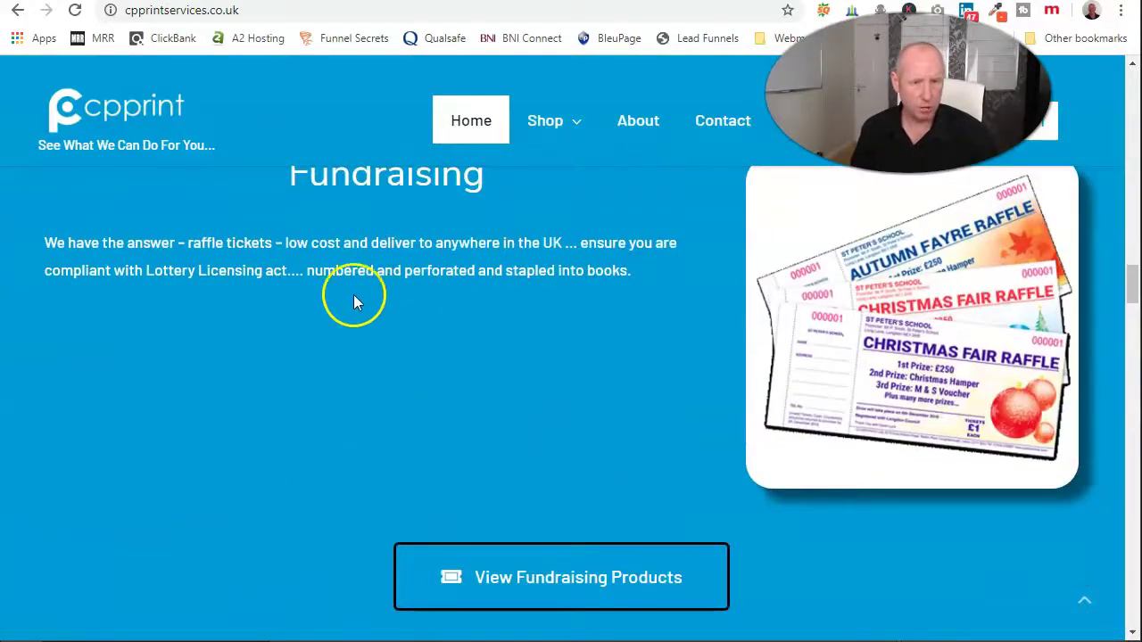
pyautogui.scroll(20, 396, 308)
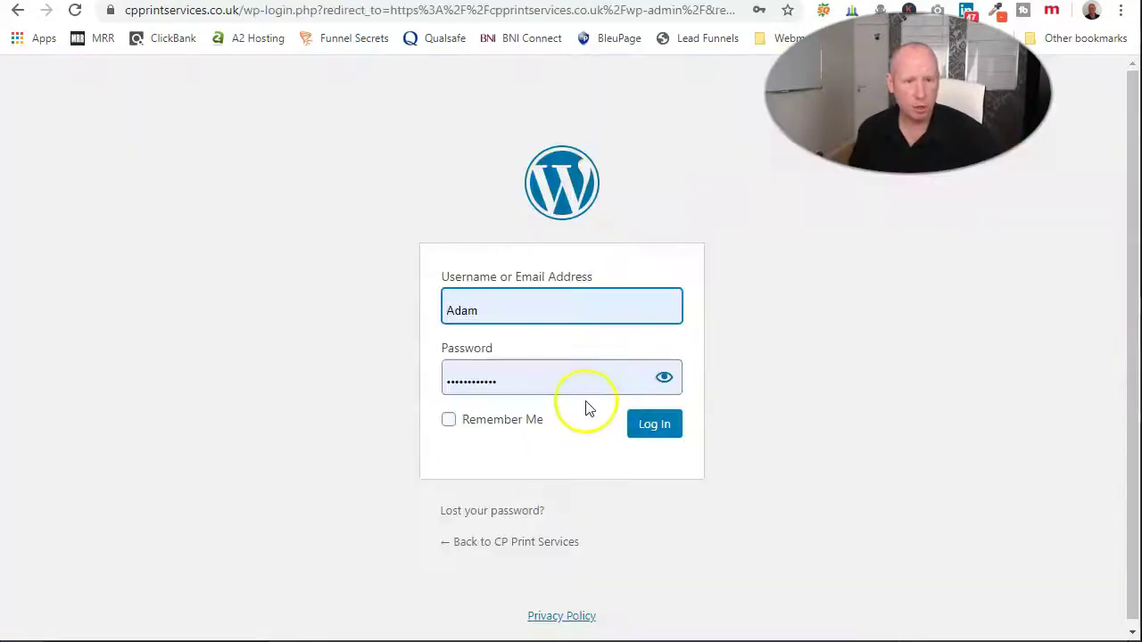
# - Log in and open 'CP Print Services — Front Page' from All Pages in Elementor
pyautogui.click(639, 424)
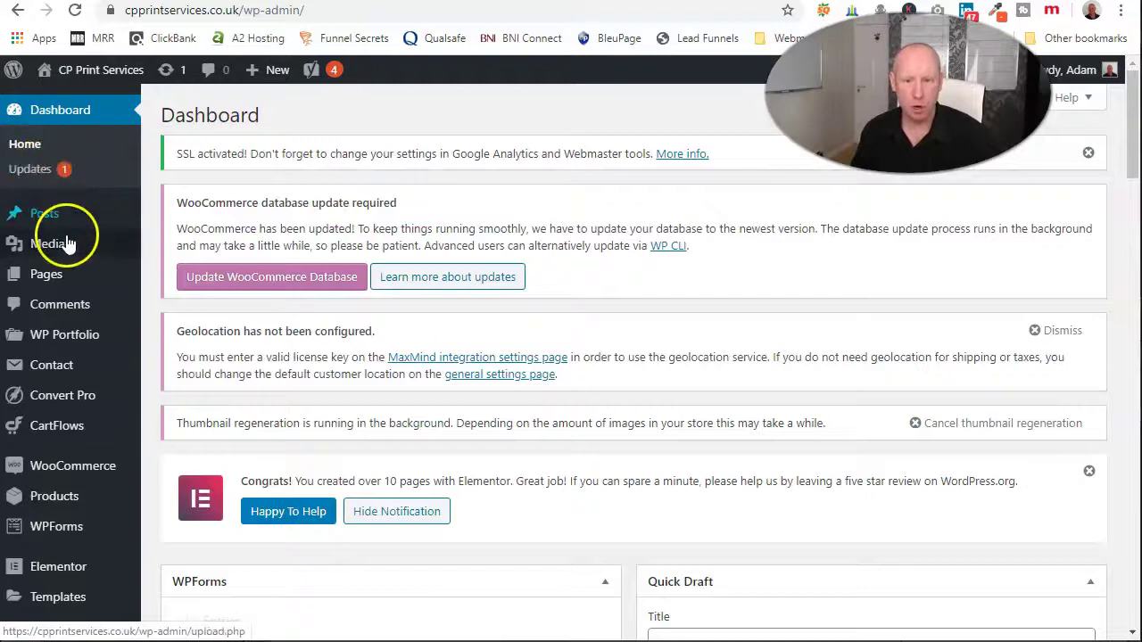
pyautogui.moveTo(53, 284)
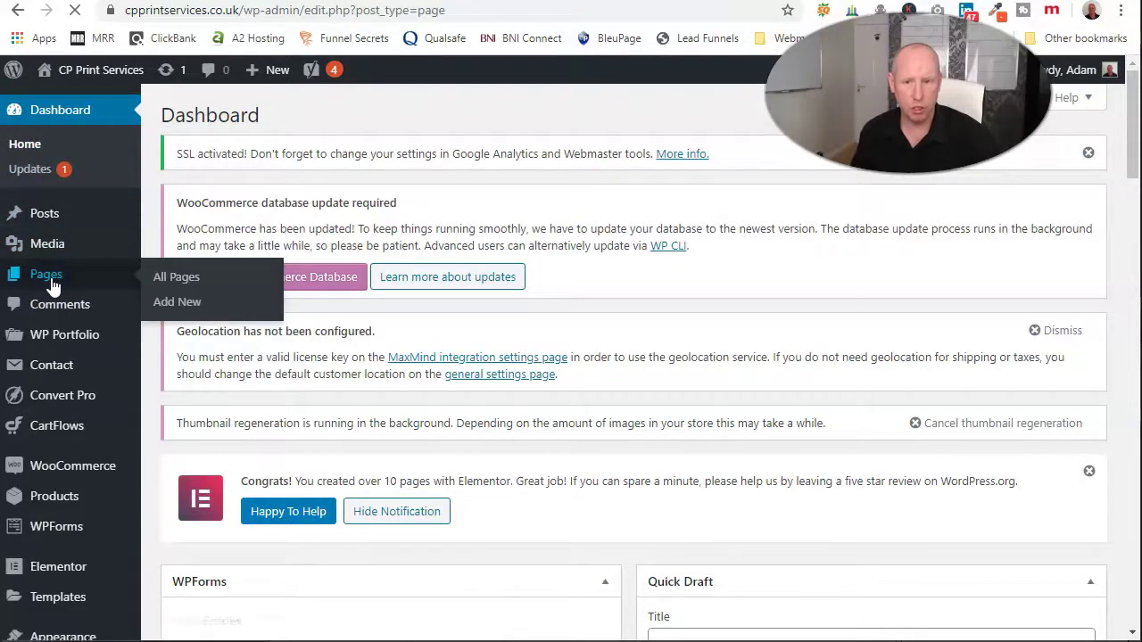
pyautogui.scroll(-5, 294, 337)
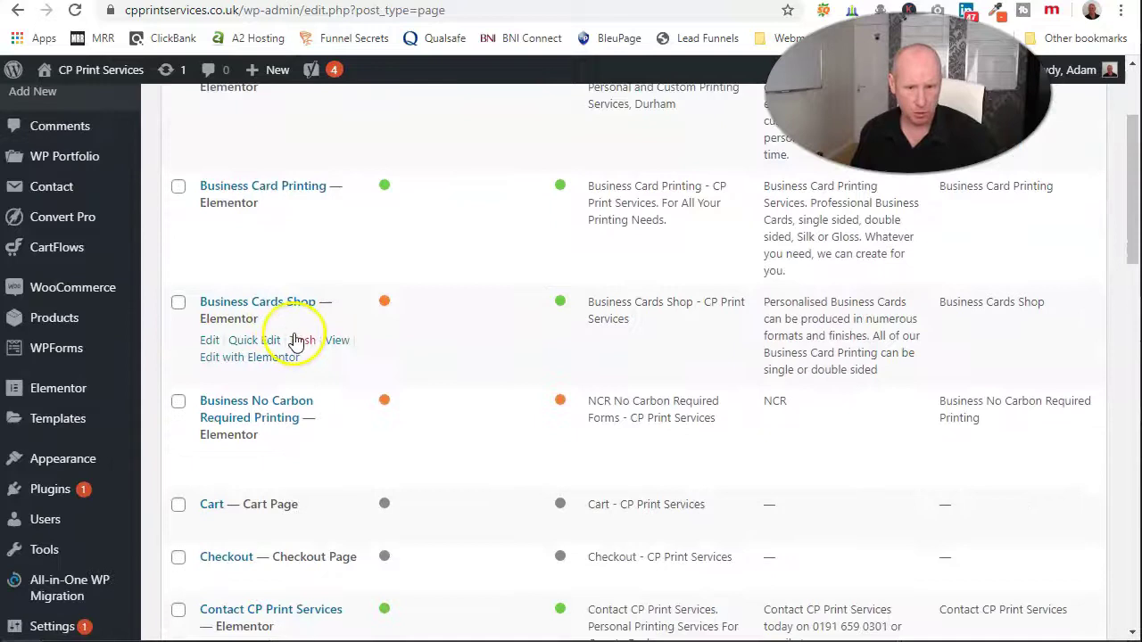
pyautogui.scroll(-3, 339, 378)
pyautogui.scroll(-2, 348, 379)
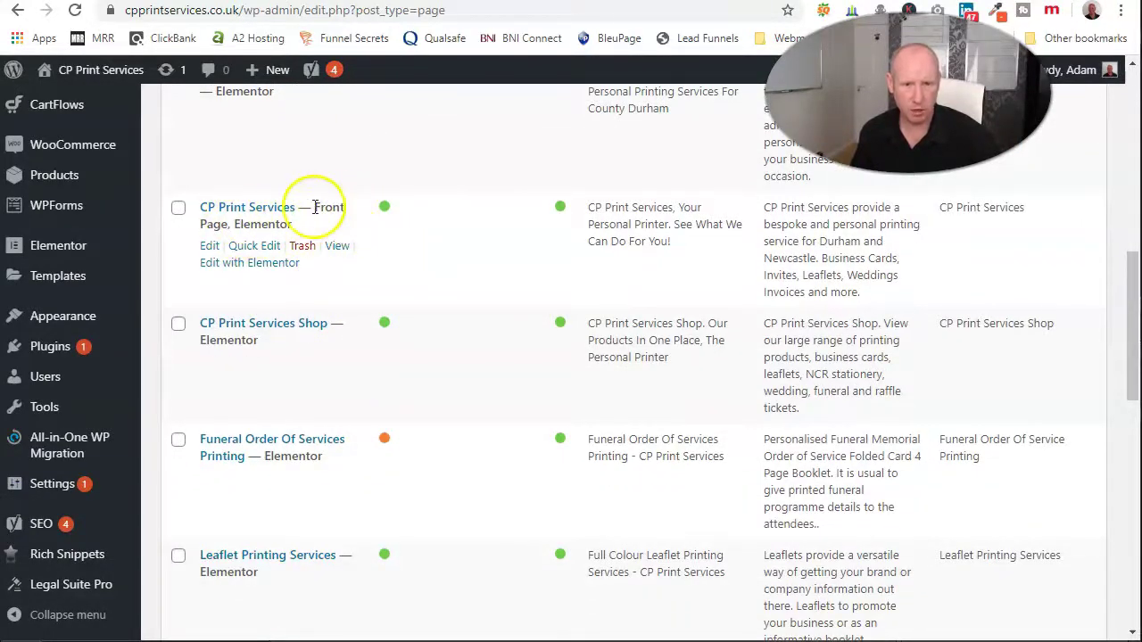
pyautogui.click(250, 263)
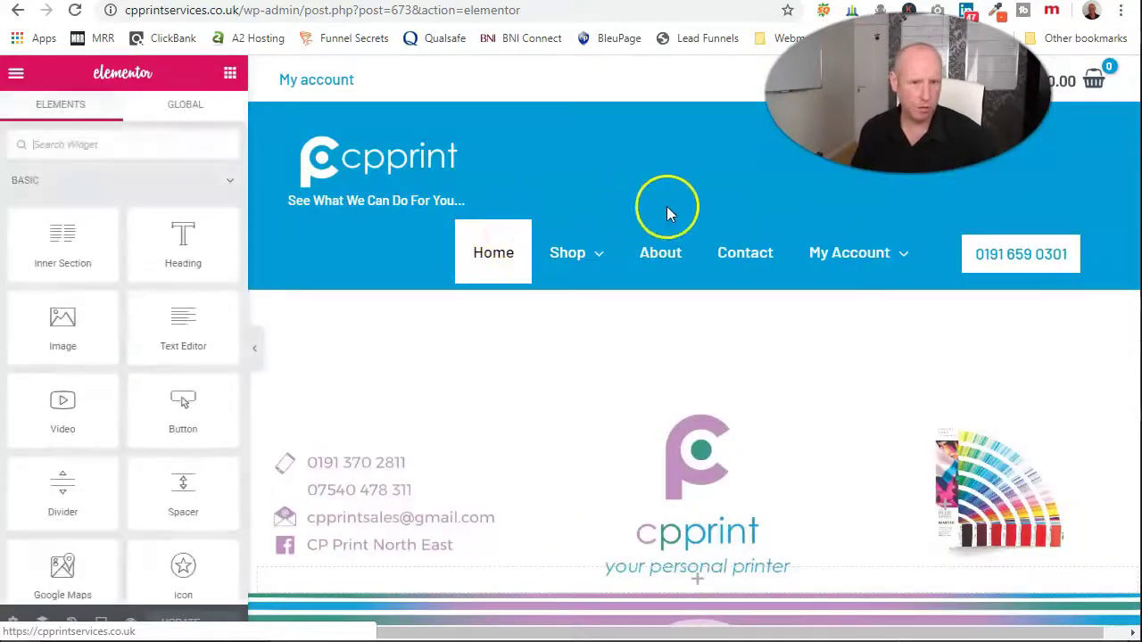
# - Scroll the Elementor preview from the Fancy Heading through the product sections to Business Cards
pyautogui.scroll(-10, 625, 300)
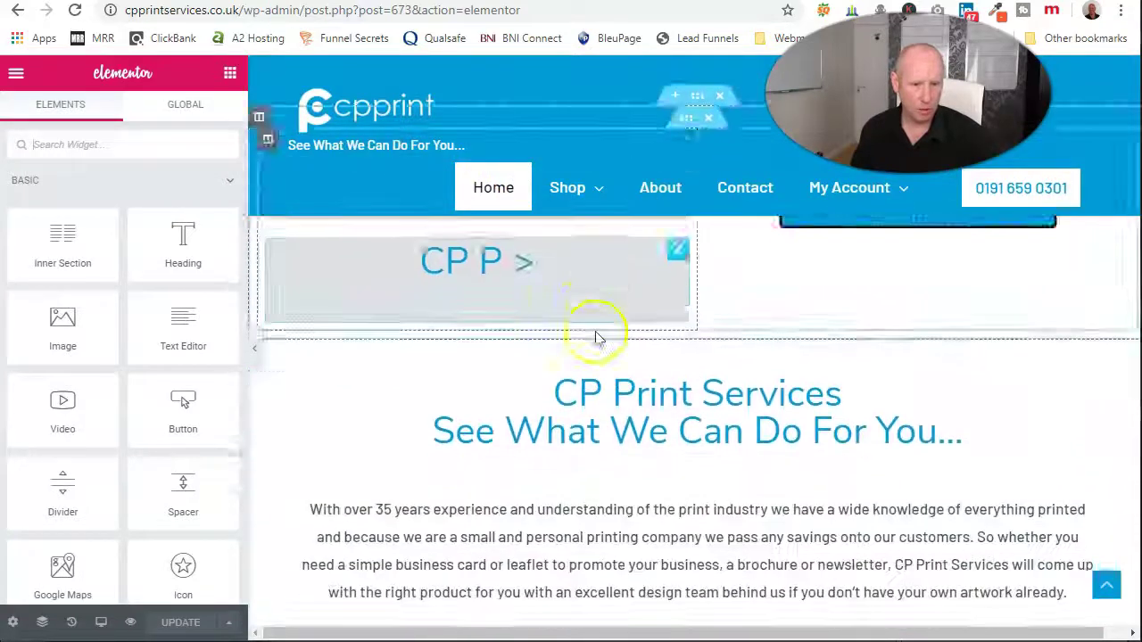
pyautogui.scroll(3, 598, 338)
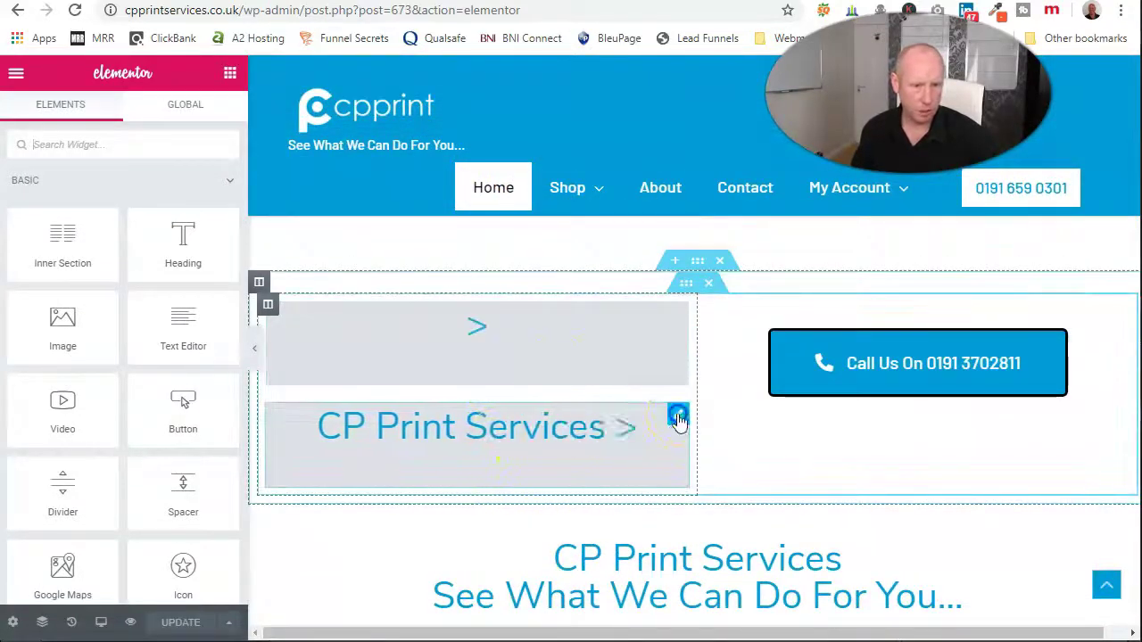
pyautogui.moveTo(678, 419); pyautogui.dragTo(607, 459)
pyautogui.scroll(-1, 618, 453)
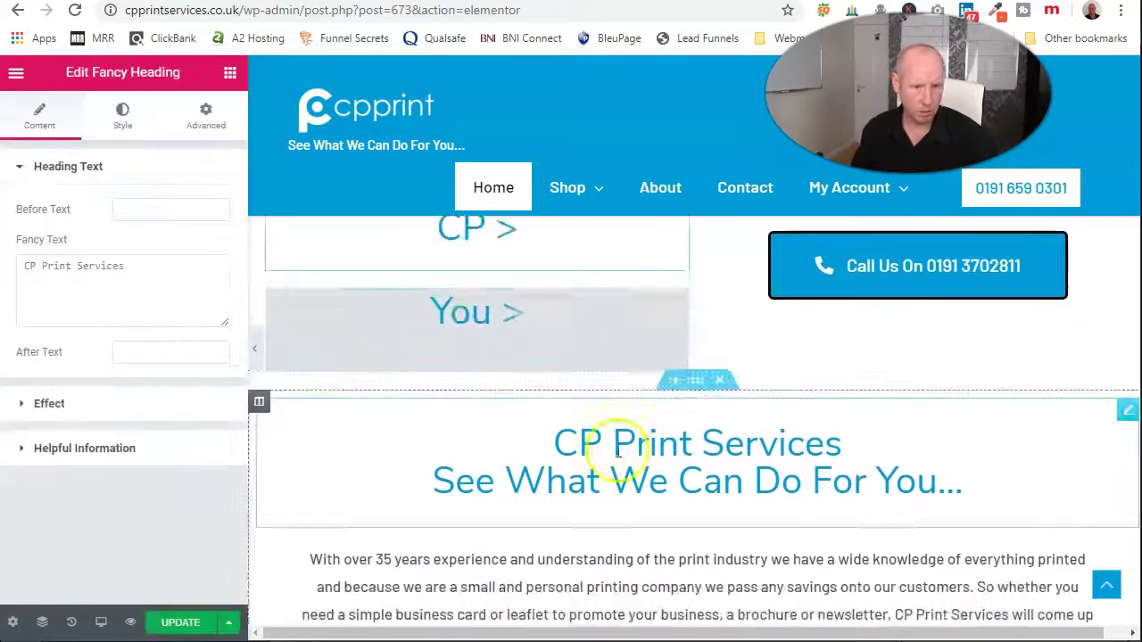
pyautogui.scroll(-7, 618, 453)
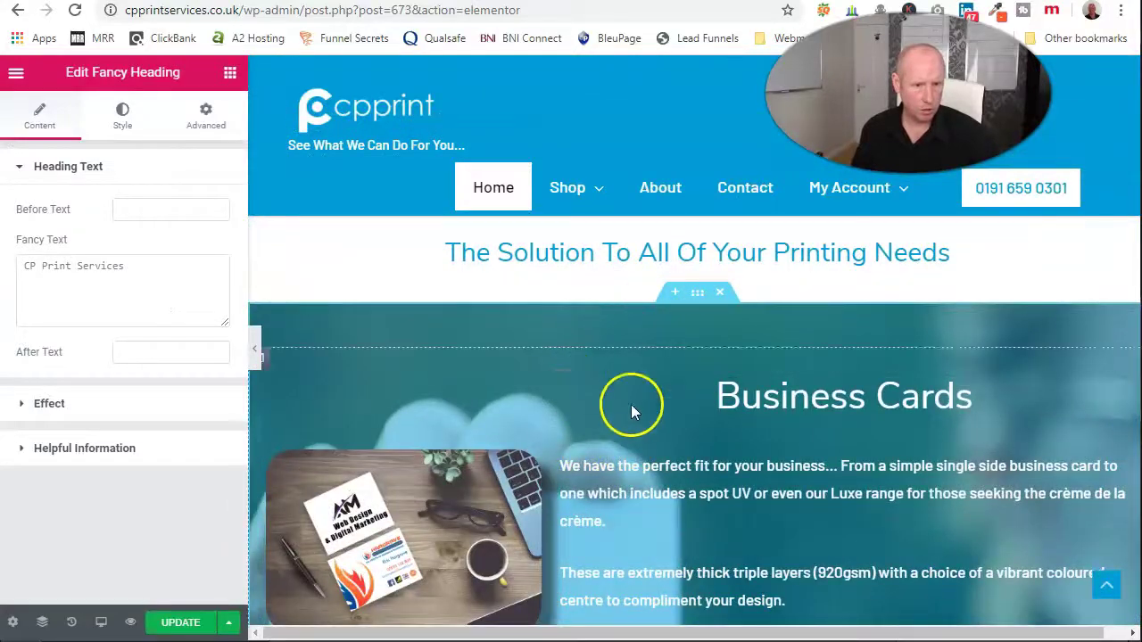
pyautogui.scroll(-2, 631, 404)
pyautogui.scroll(1, 696, 450)
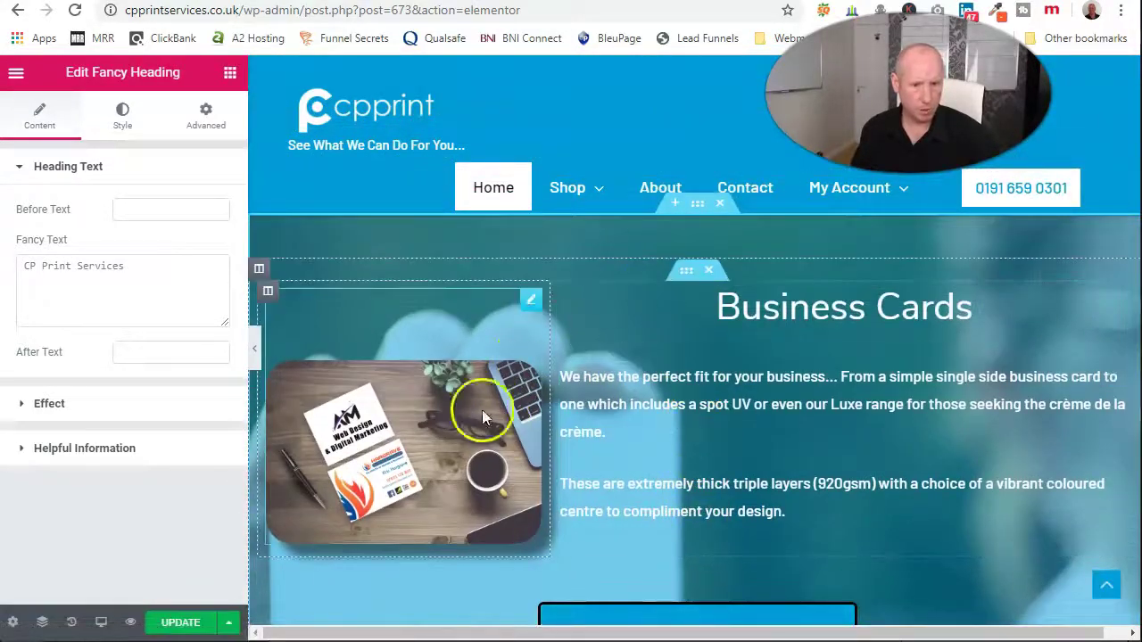
pyautogui.scroll(-5, 446, 566)
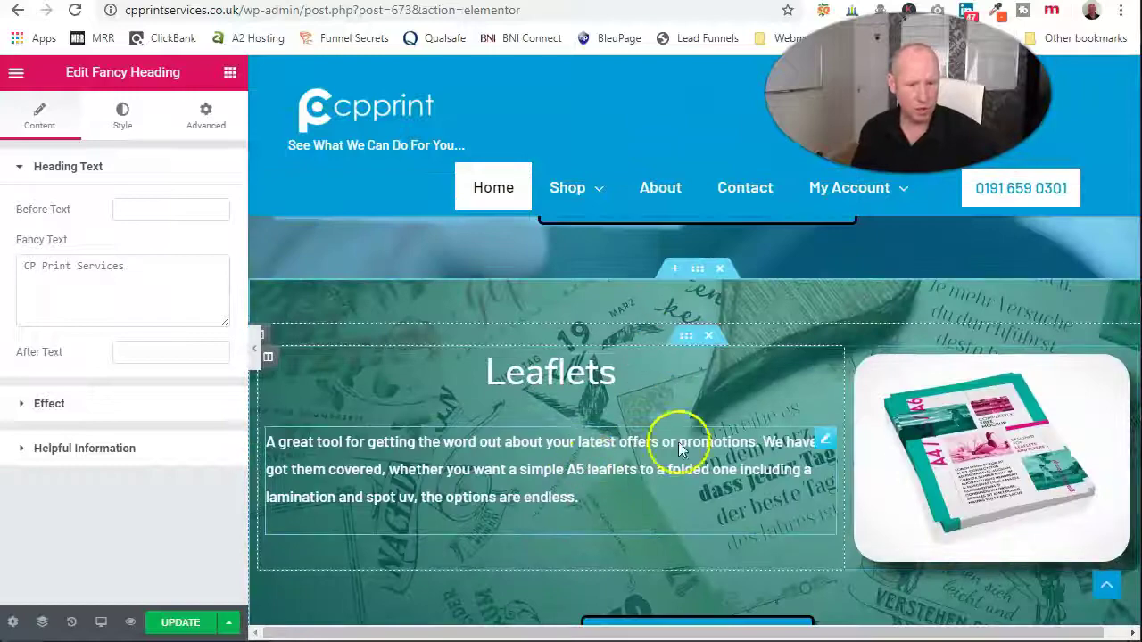
pyautogui.scroll(-7, 687, 450)
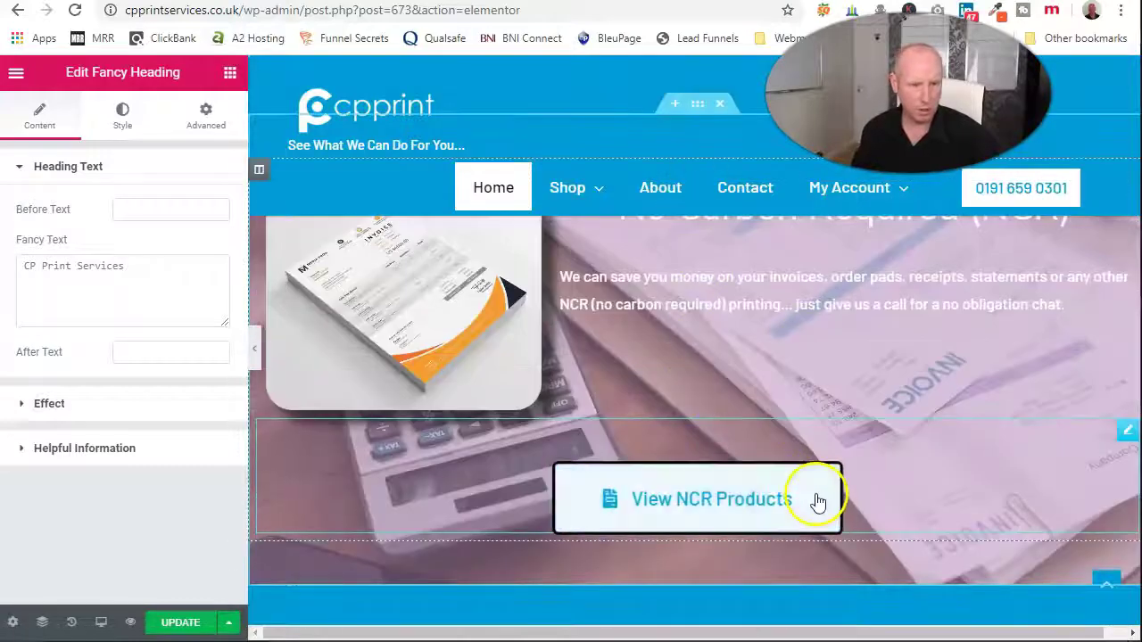
pyautogui.scroll(8, 813, 500)
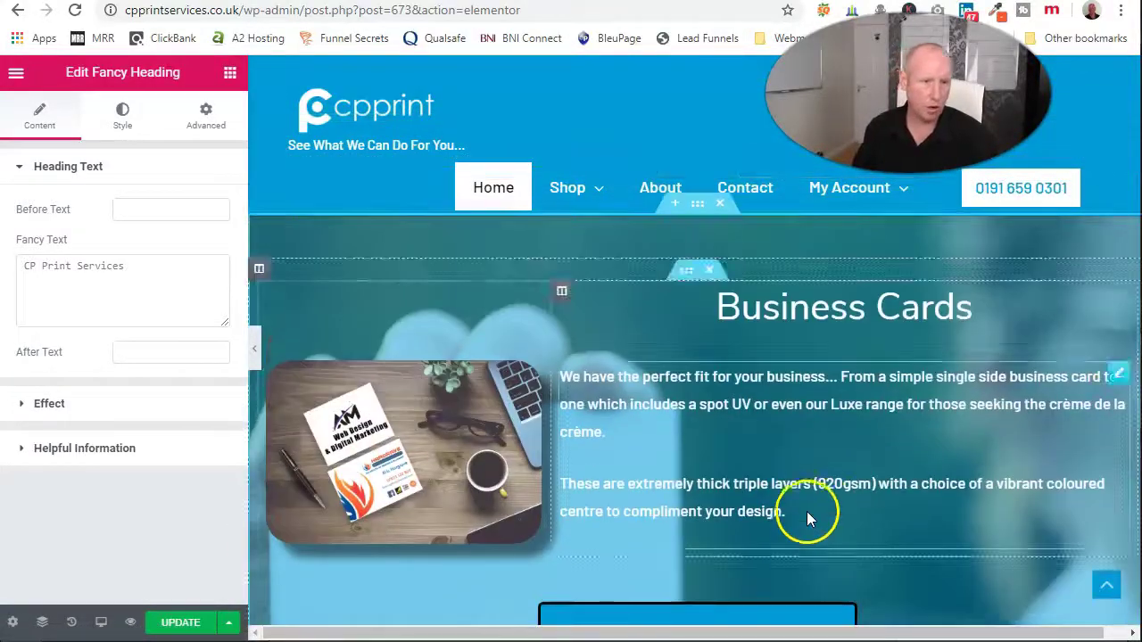
pyautogui.scroll(1, 682, 358)
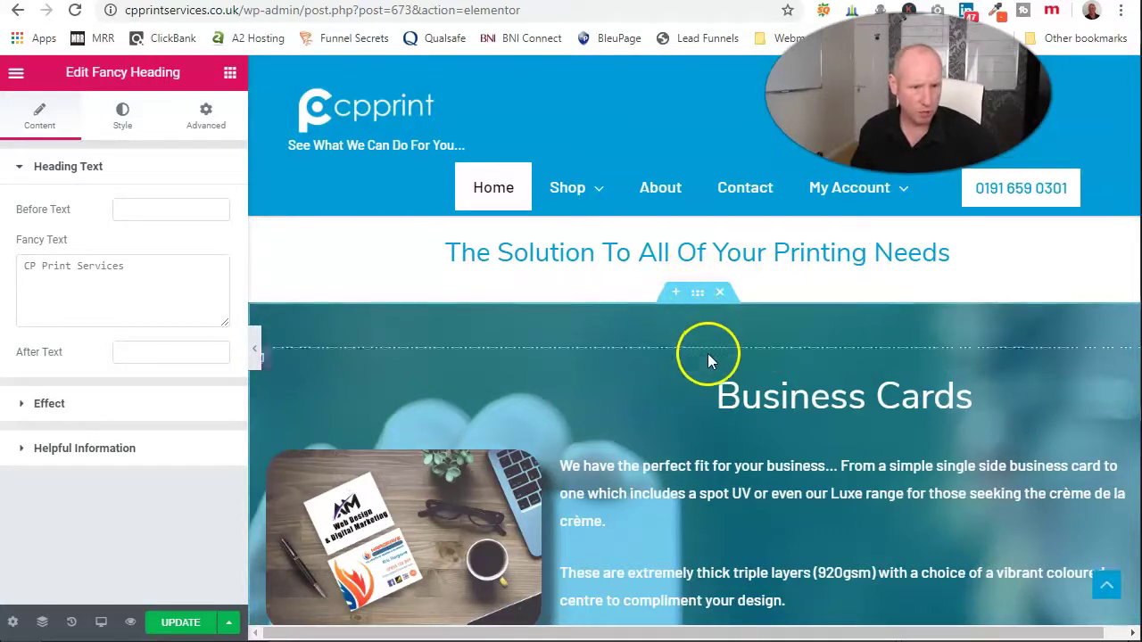
# - Insert Business-Card-Printing-CP-Print-Services.jpg as the Business Cards section's background image
pyautogui.click(698, 295)
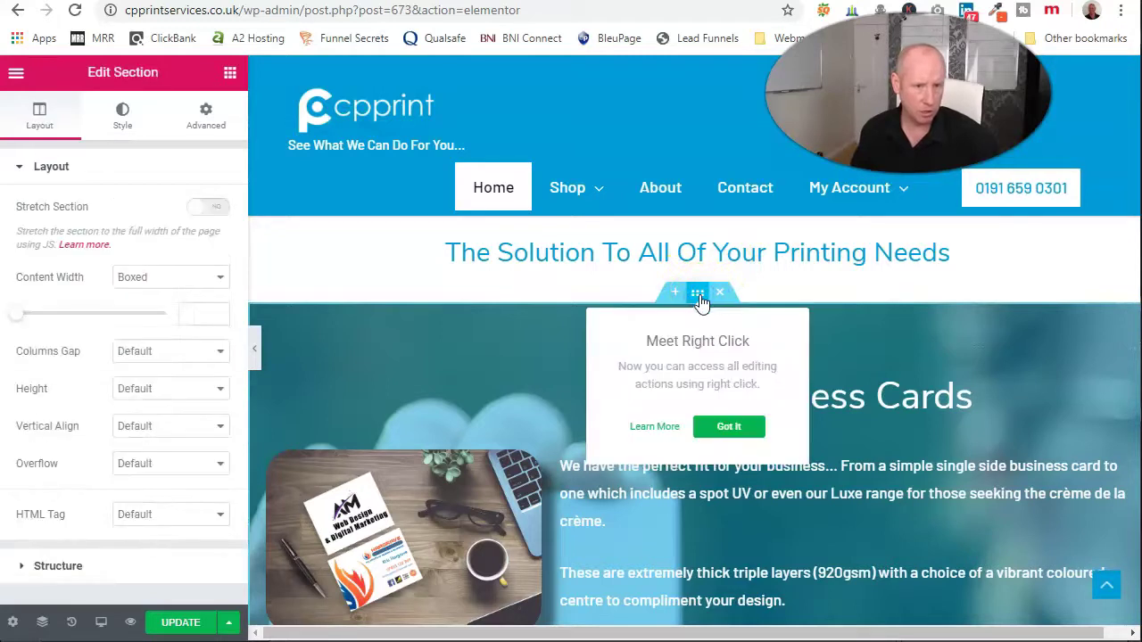
pyautogui.click(121, 118)
pyautogui.moveTo(158, 403)
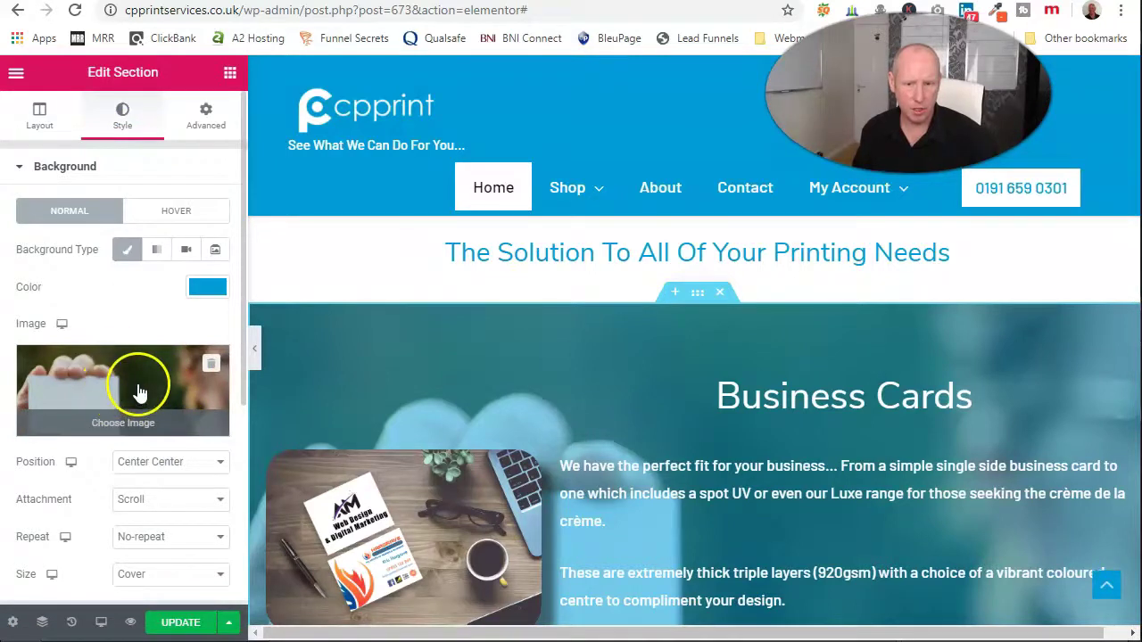
pyautogui.click(134, 389)
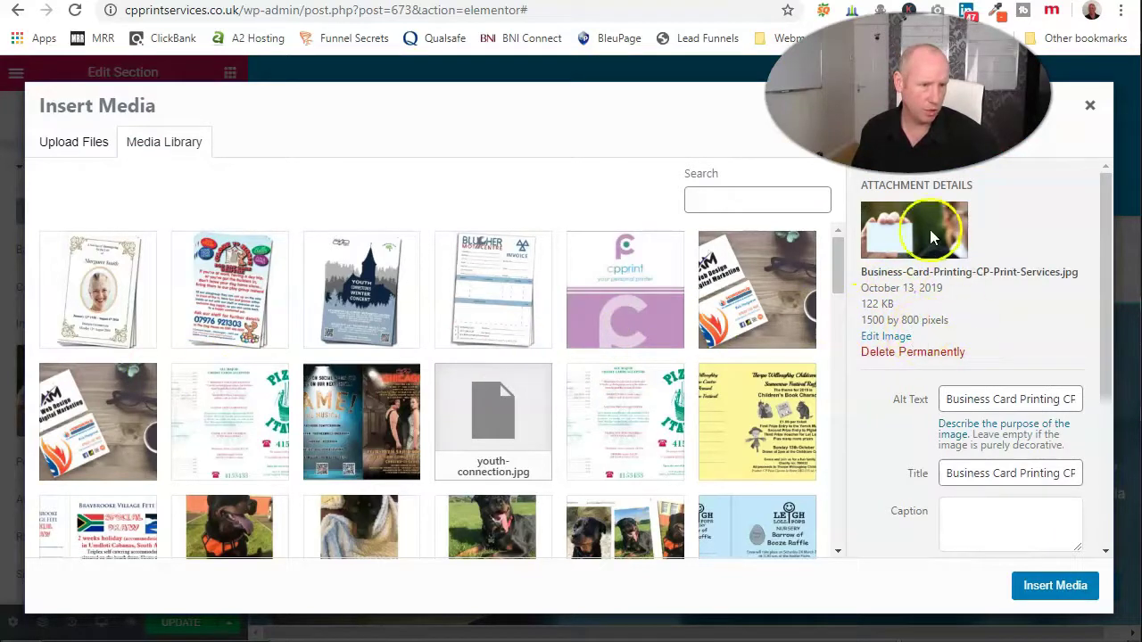
pyautogui.click(1055, 586)
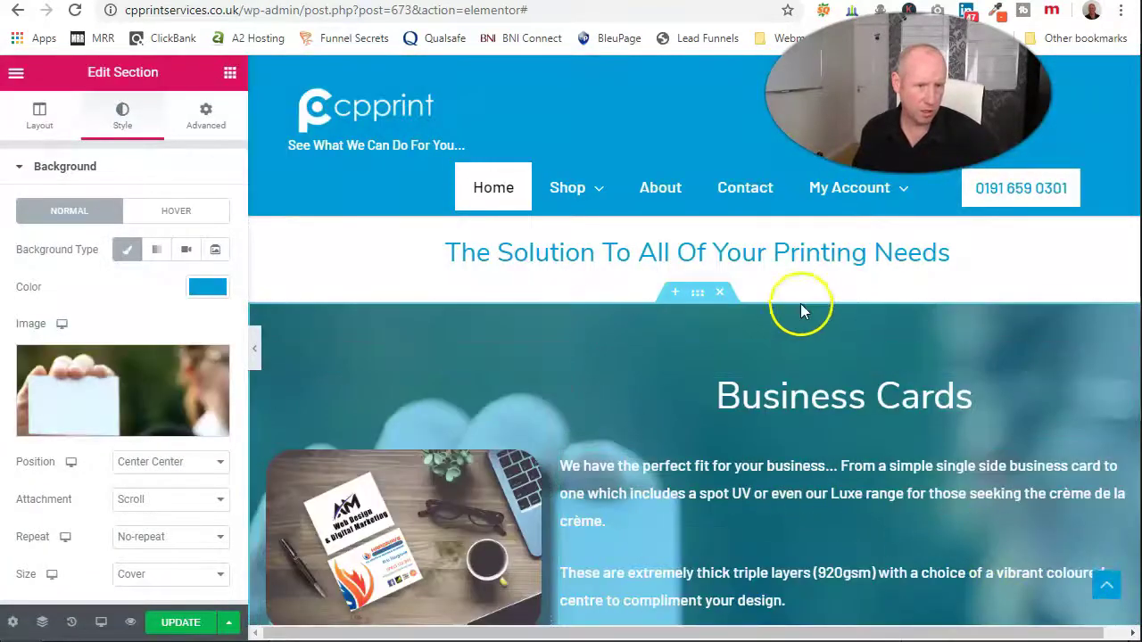
# - Try Contain and Auto sizing, then set the background image size to Cover
pyautogui.scroll(-1, 678, 339)
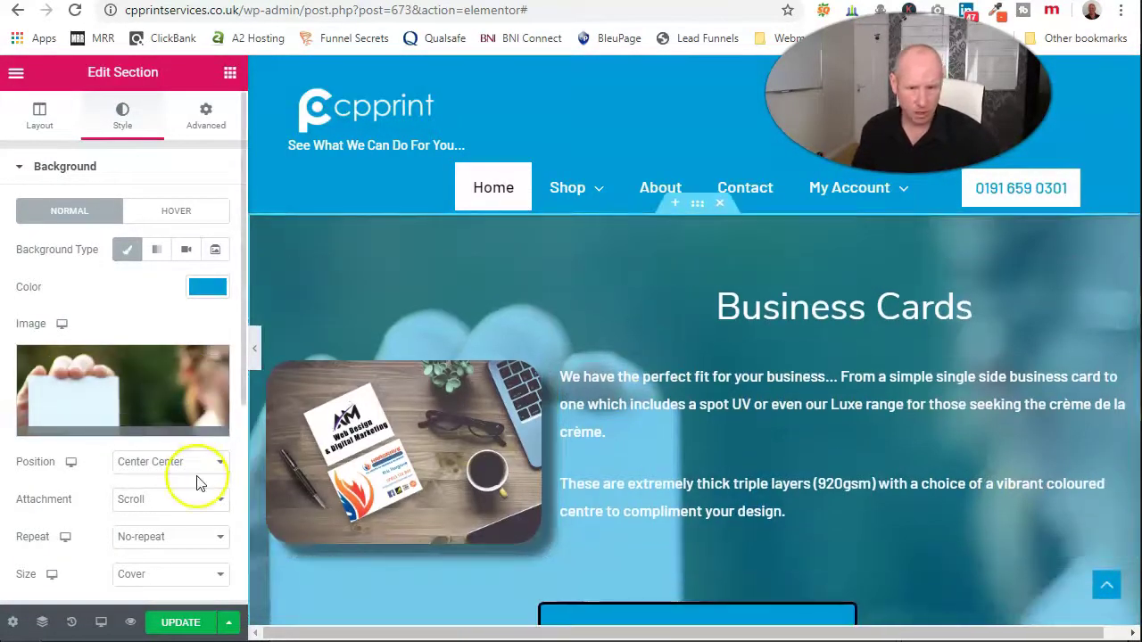
pyautogui.click(223, 578)
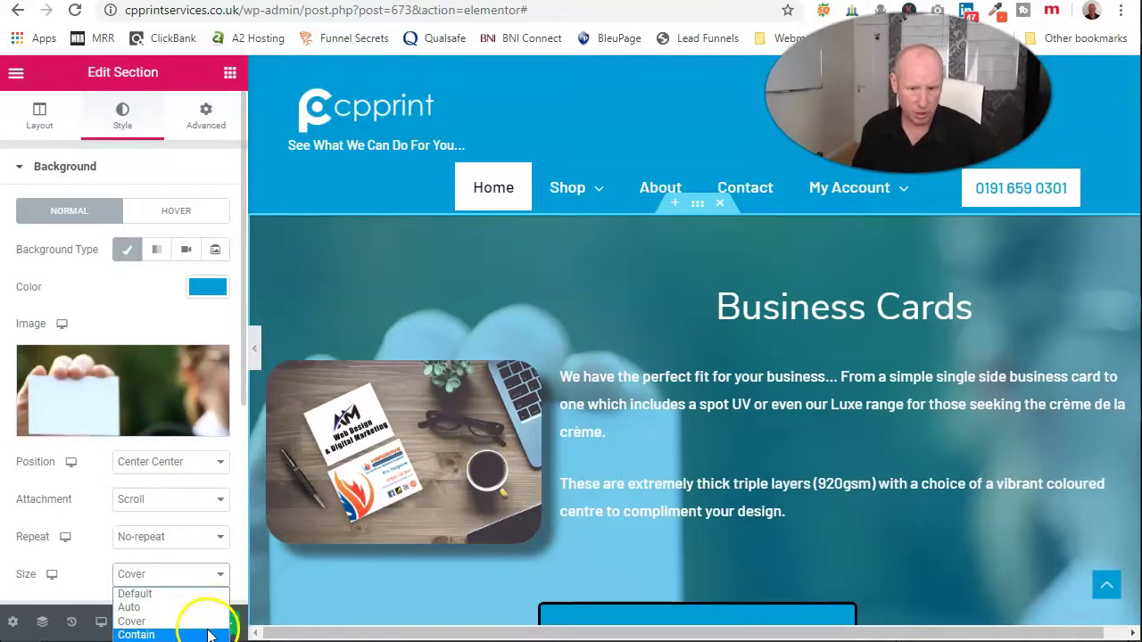
pyautogui.click(136, 635)
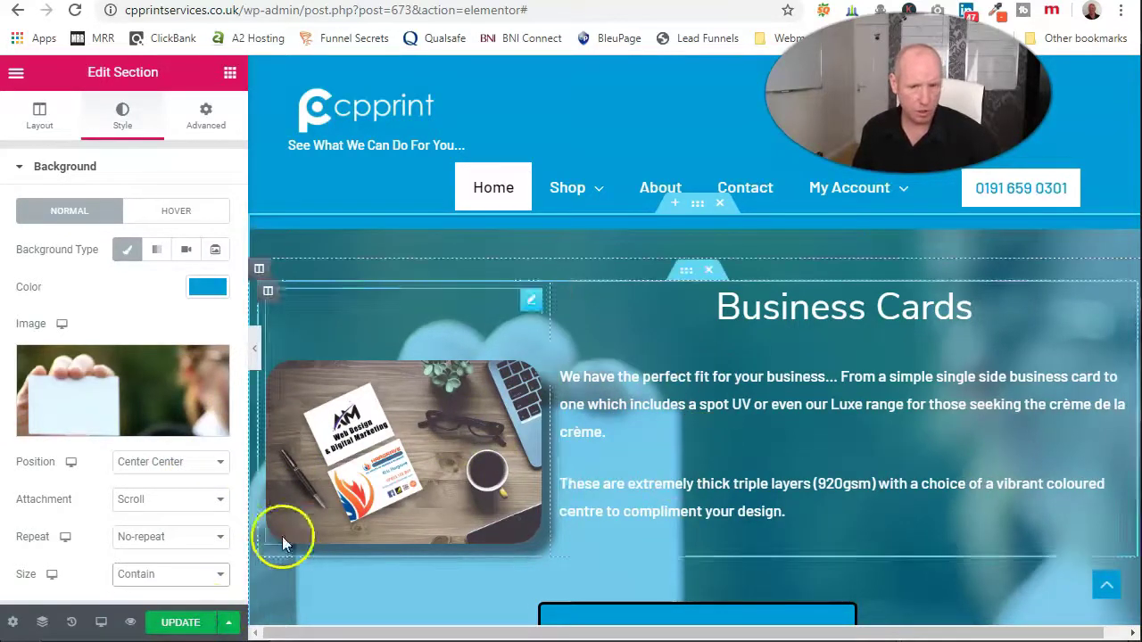
pyautogui.click(224, 577)
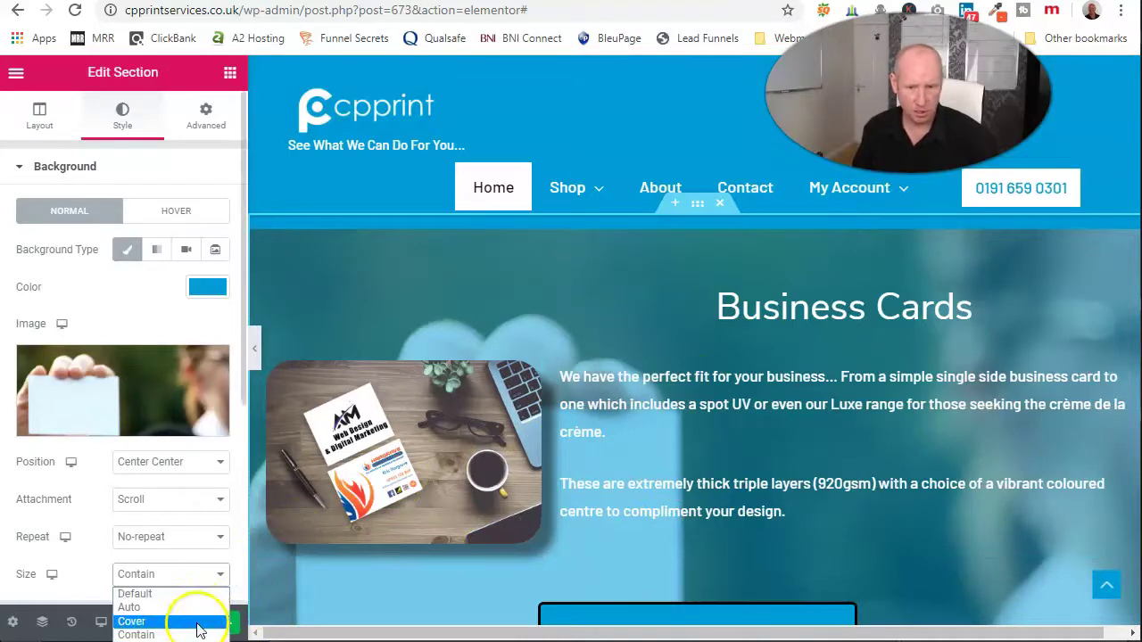
pyautogui.click(186, 610)
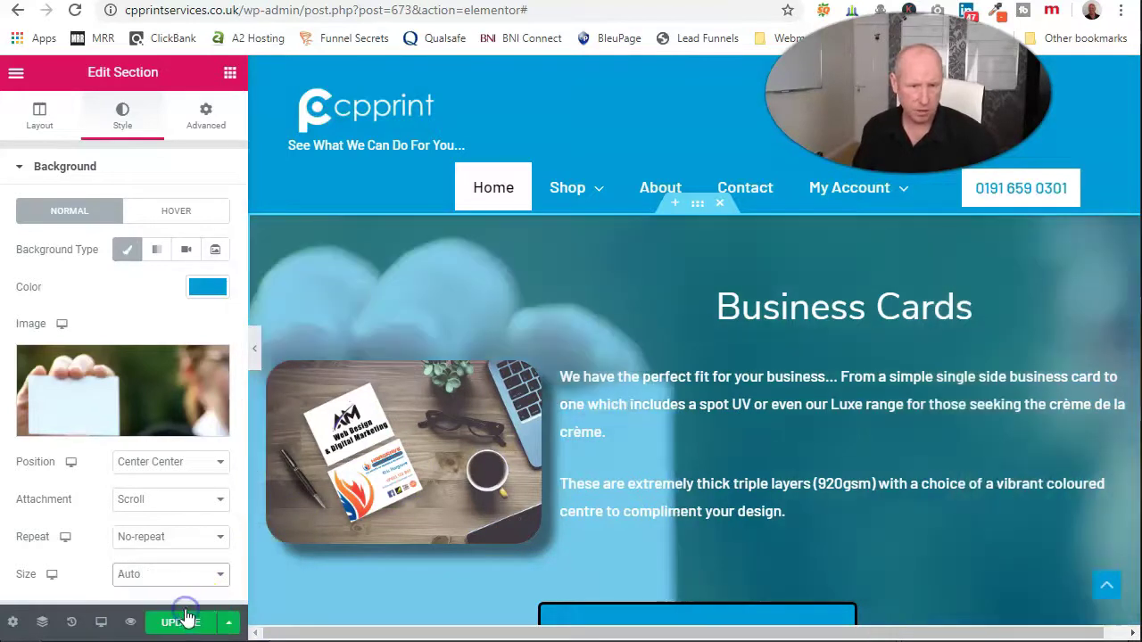
pyautogui.click(215, 577)
pyautogui.click(223, 622)
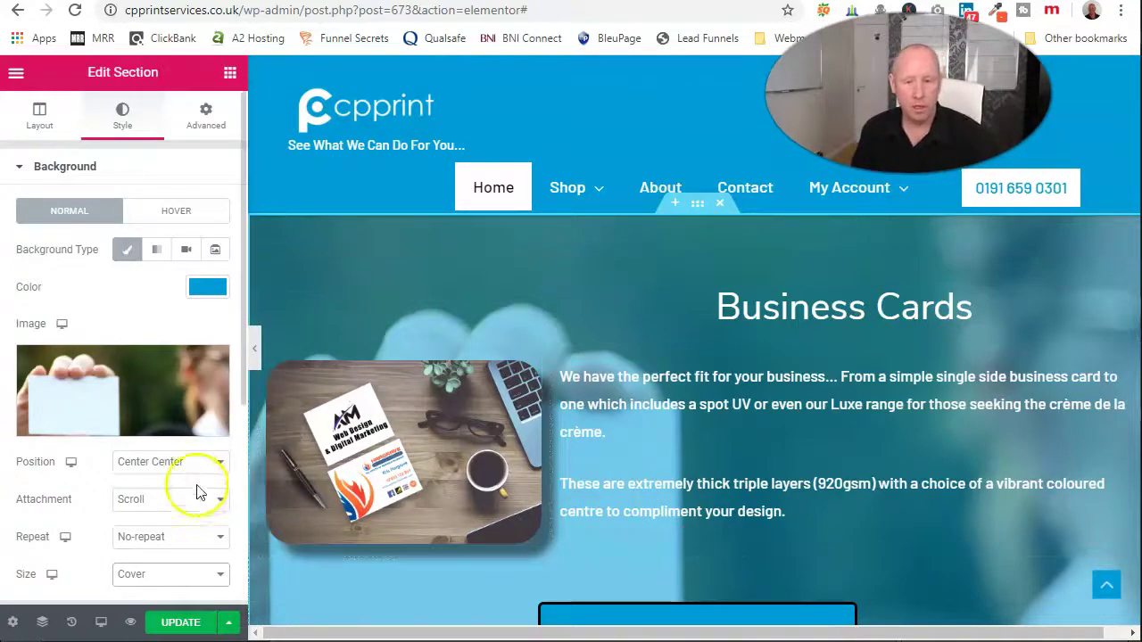
# - Keep the background attachment on Scroll and check the section in the preview
pyautogui.click(162, 501)
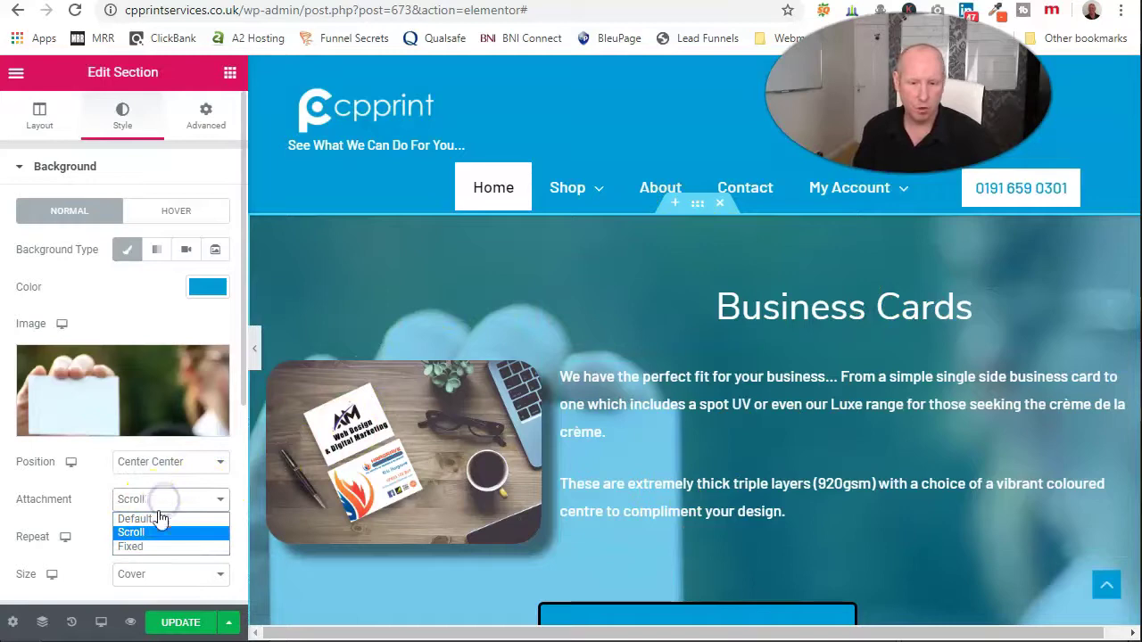
pyautogui.click(150, 533)
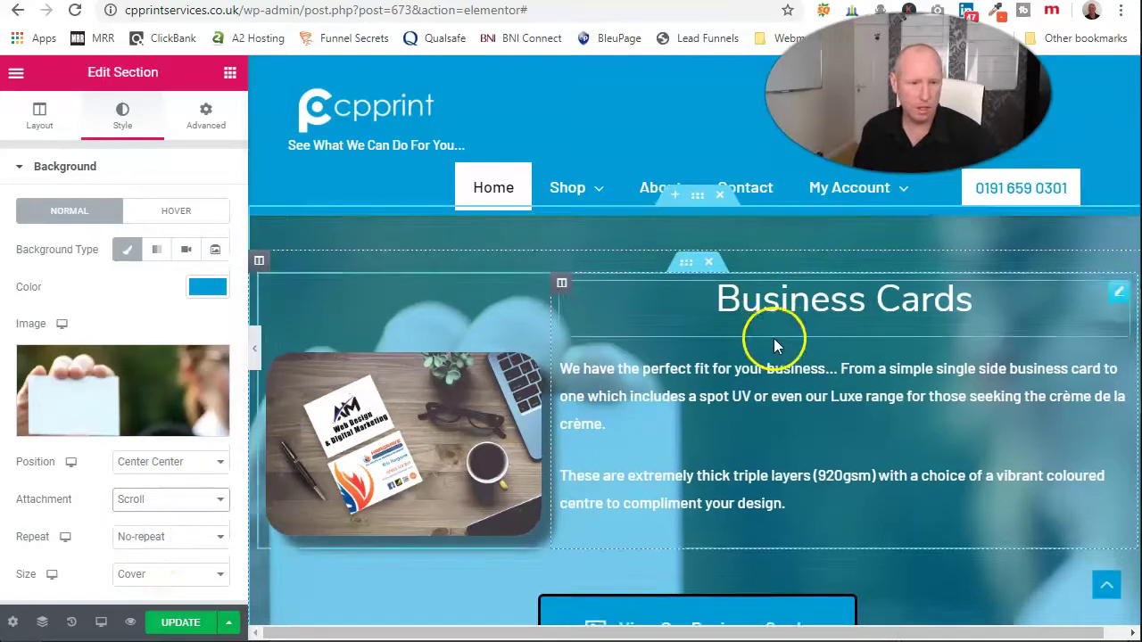
pyautogui.scroll(-2, 773, 345)
pyautogui.scroll(2, 785, 352)
pyautogui.scroll(-5, 708, 438)
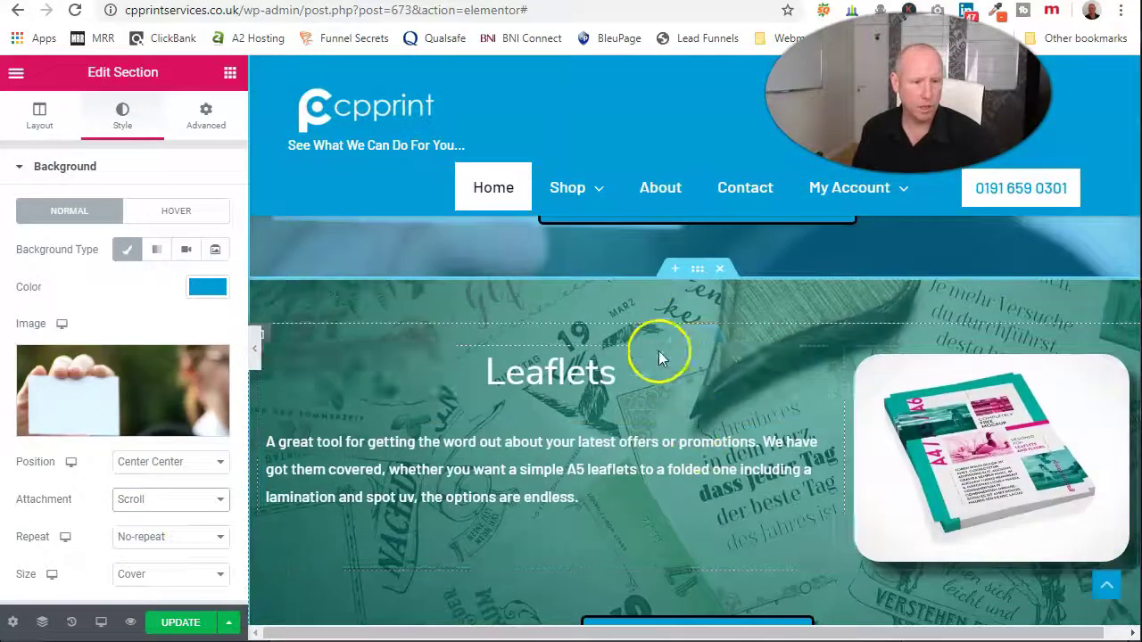
pyautogui.scroll(-9, 676, 404)
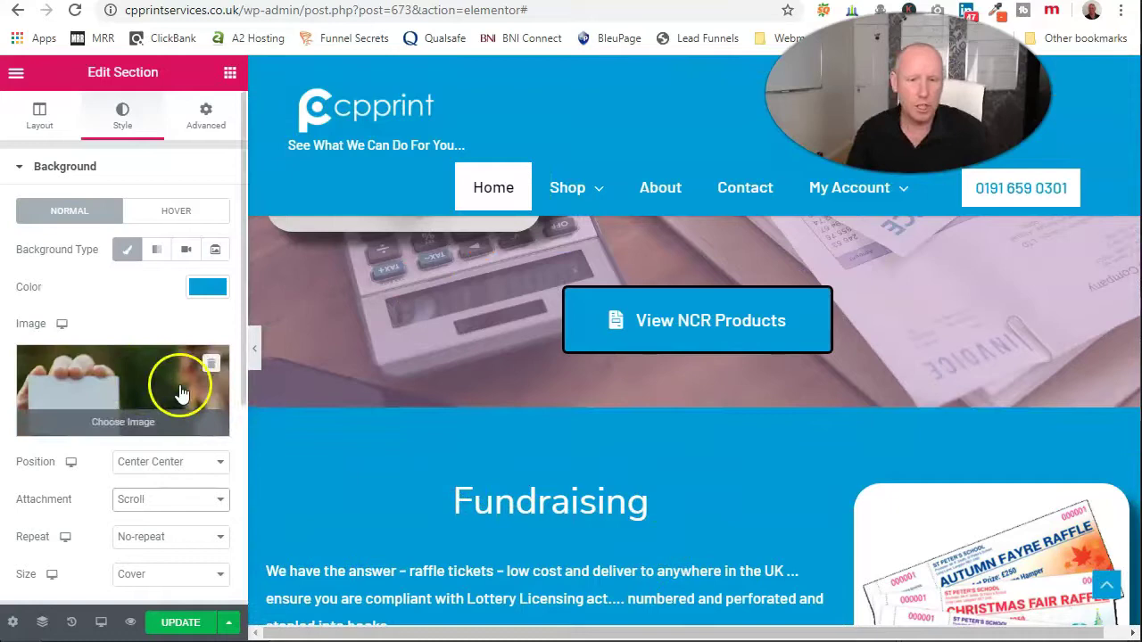
pyautogui.scroll(8, 366, 441)
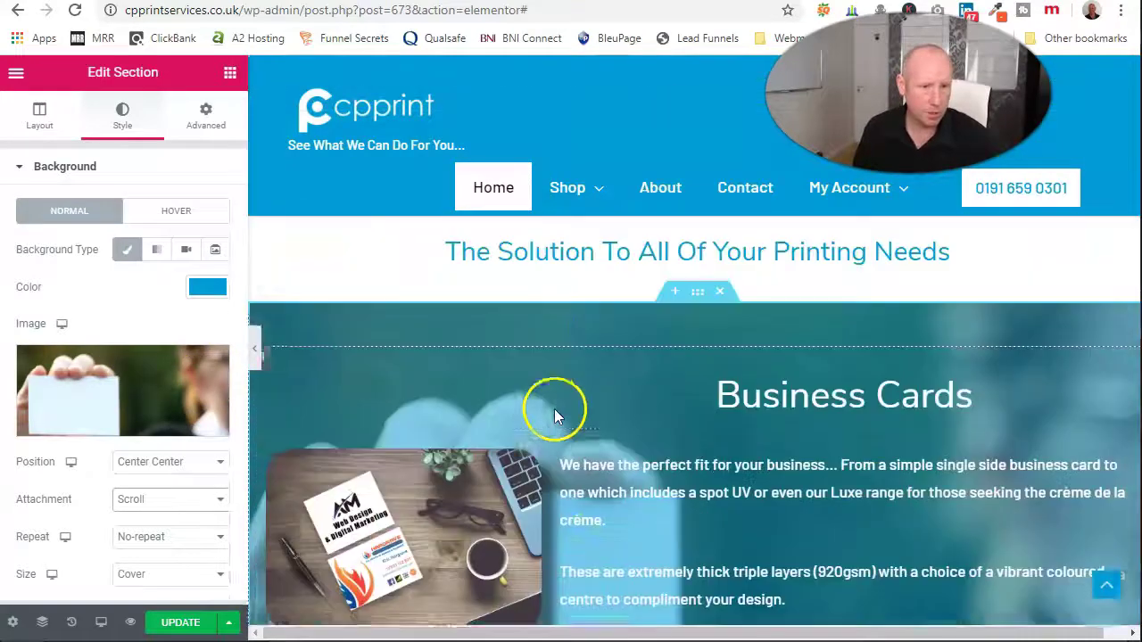
pyautogui.scroll(1, 554, 409)
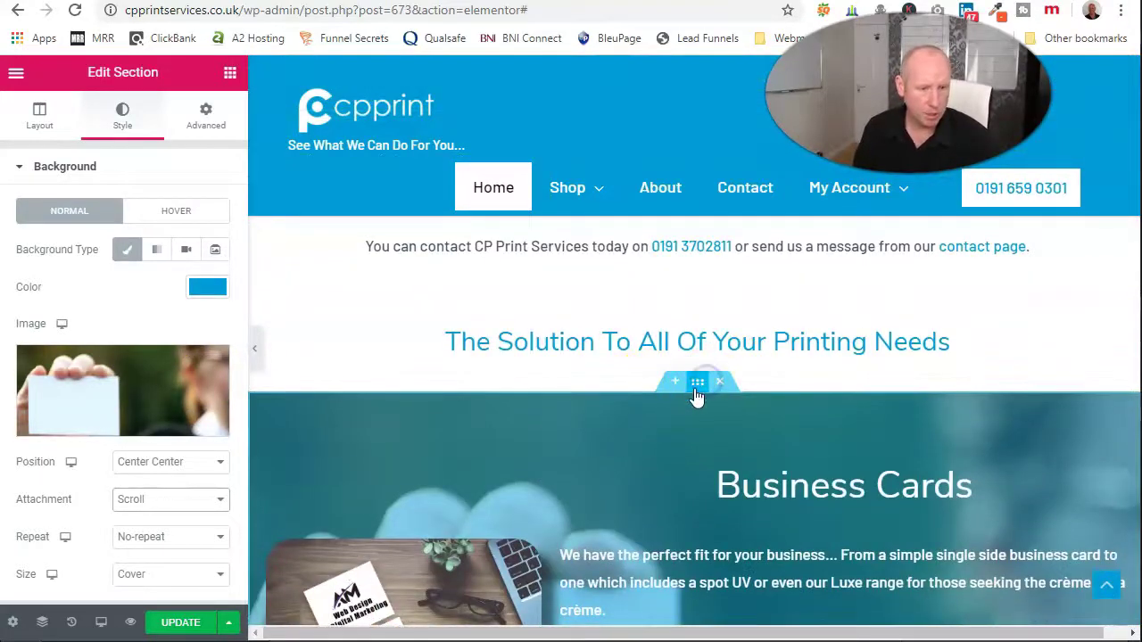
# - Select the Business Cards section and browse the Media Library for a new background
pyautogui.click(698, 393)
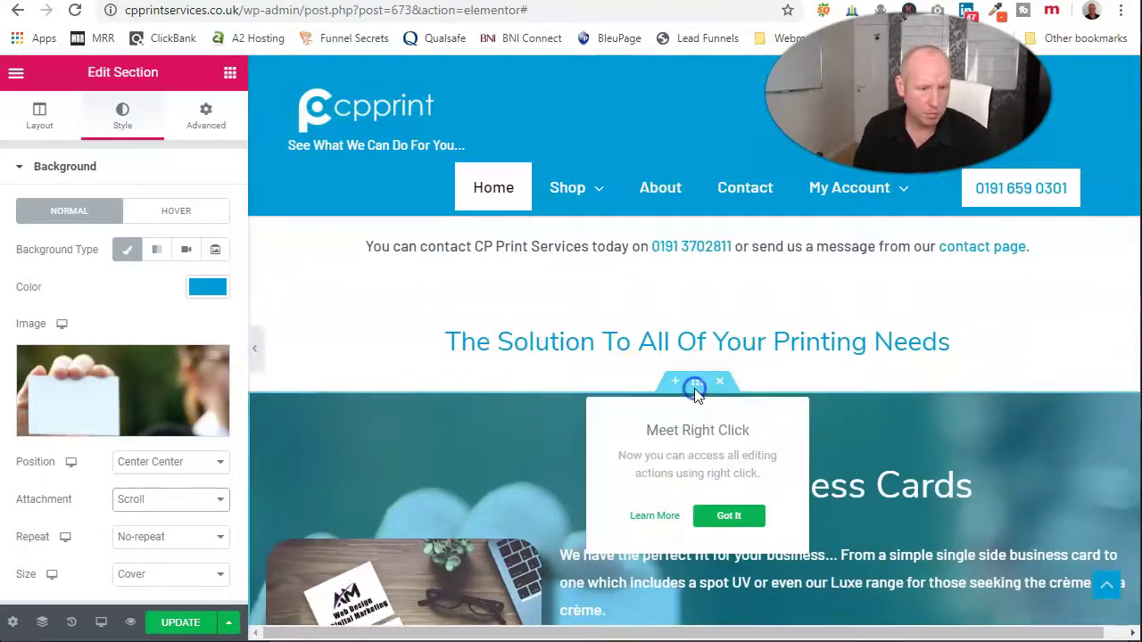
pyautogui.click(128, 398)
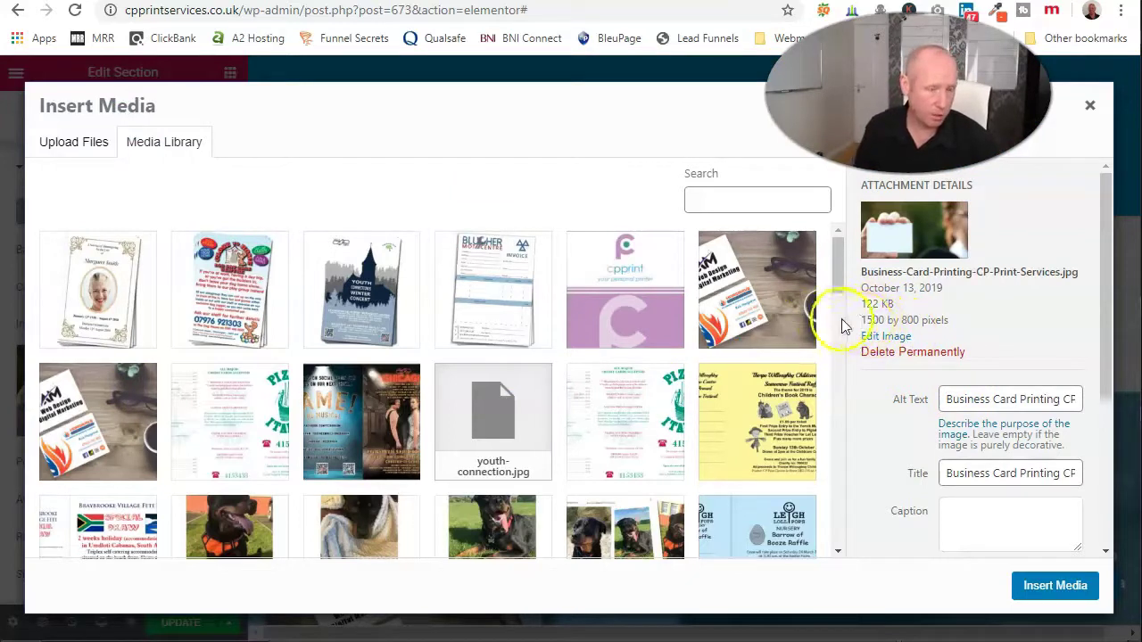
pyautogui.scroll(-3, 447, 410)
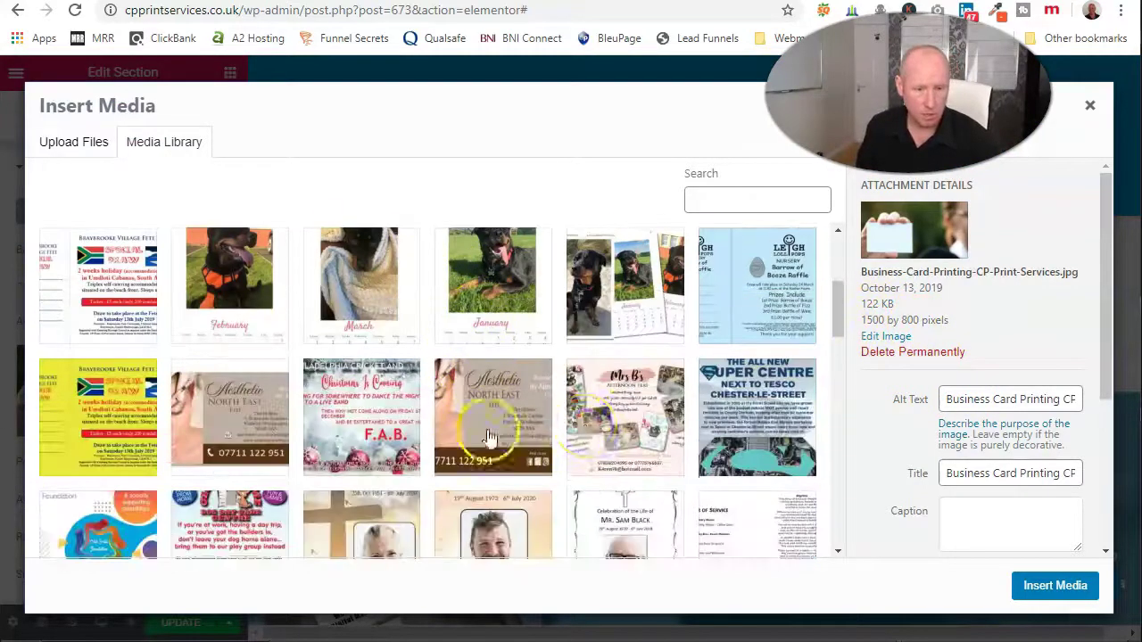
pyautogui.scroll(-2, 581, 430)
pyautogui.scroll(-6, 581, 430)
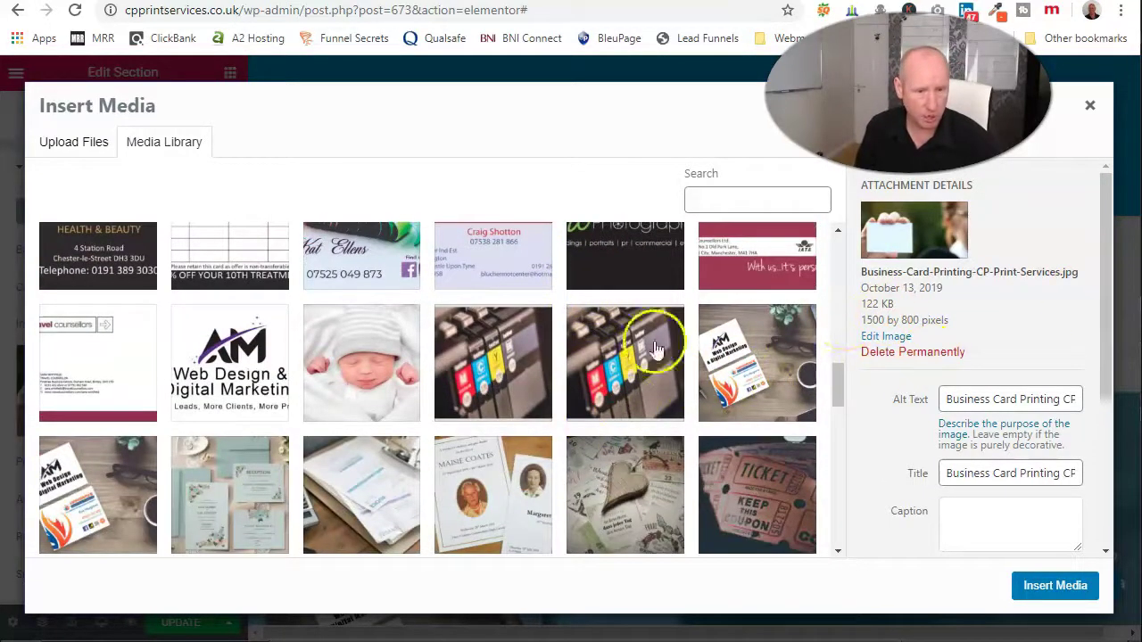
pyautogui.scroll(-2, 589, 451)
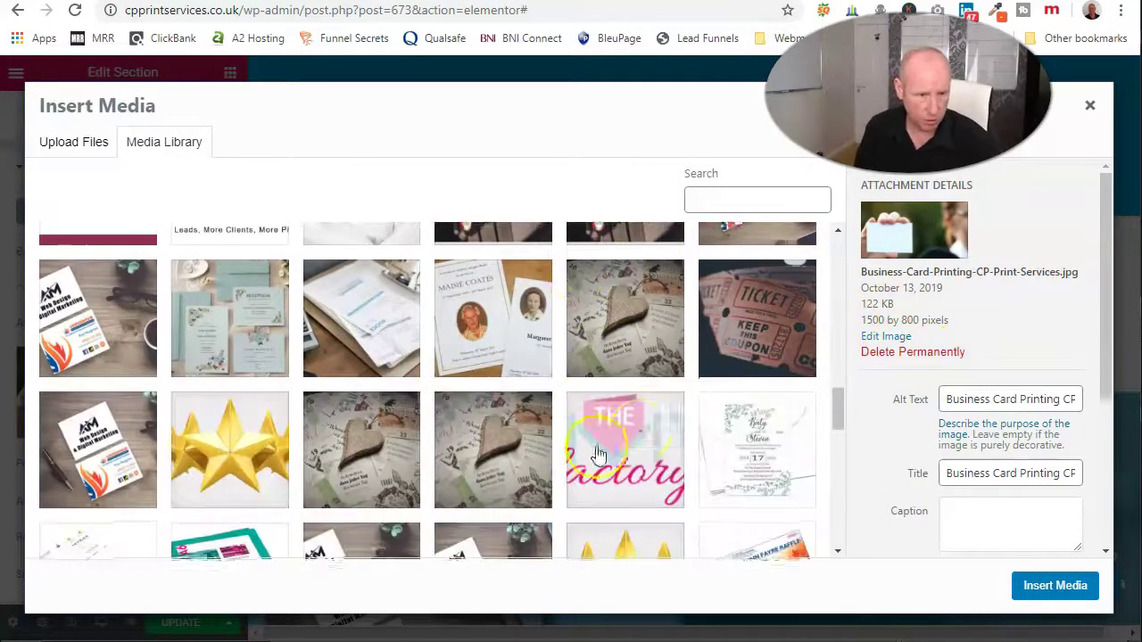
# - After trying other images, insert CP-Print-Services-Shop.jpg as the section background
pyautogui.click(767, 330)
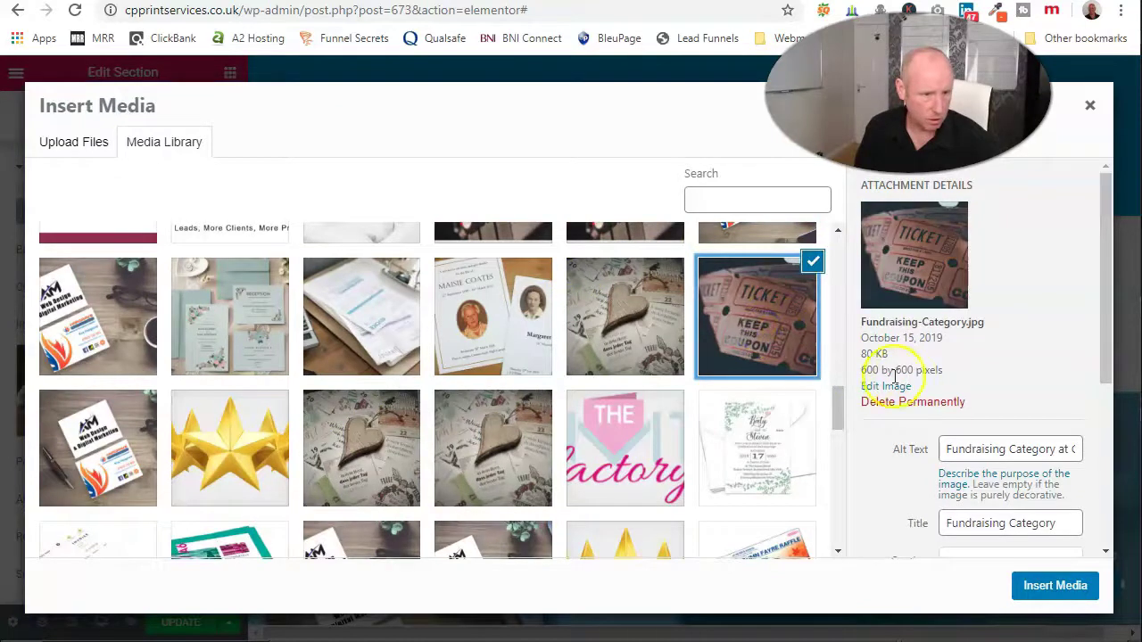
pyautogui.click(383, 431)
pyautogui.click(506, 441)
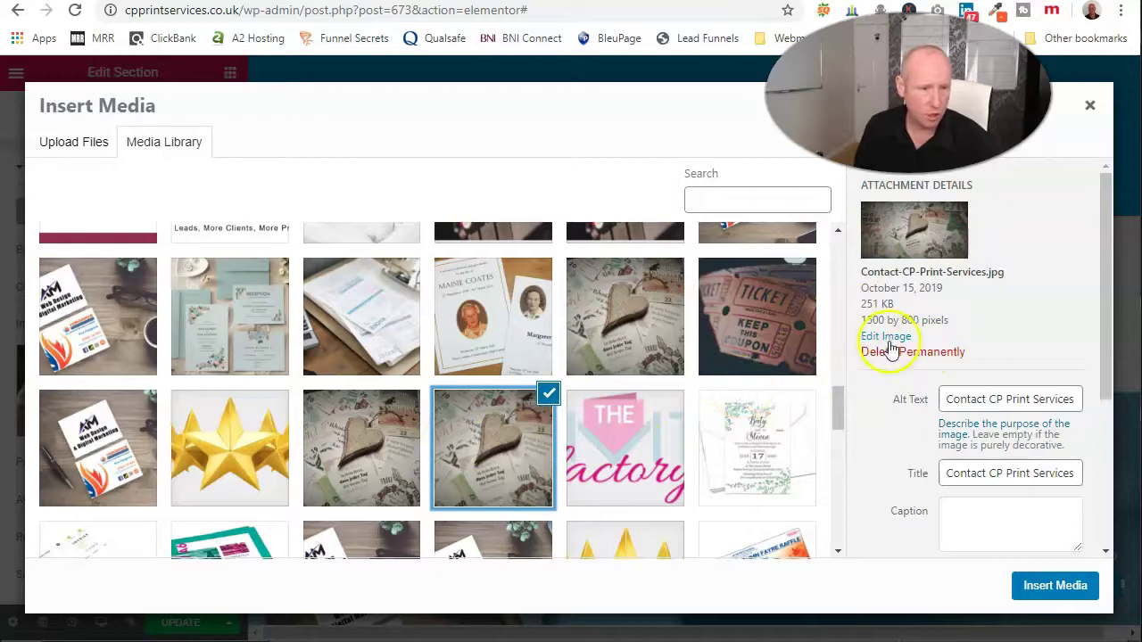
pyautogui.click(92, 465)
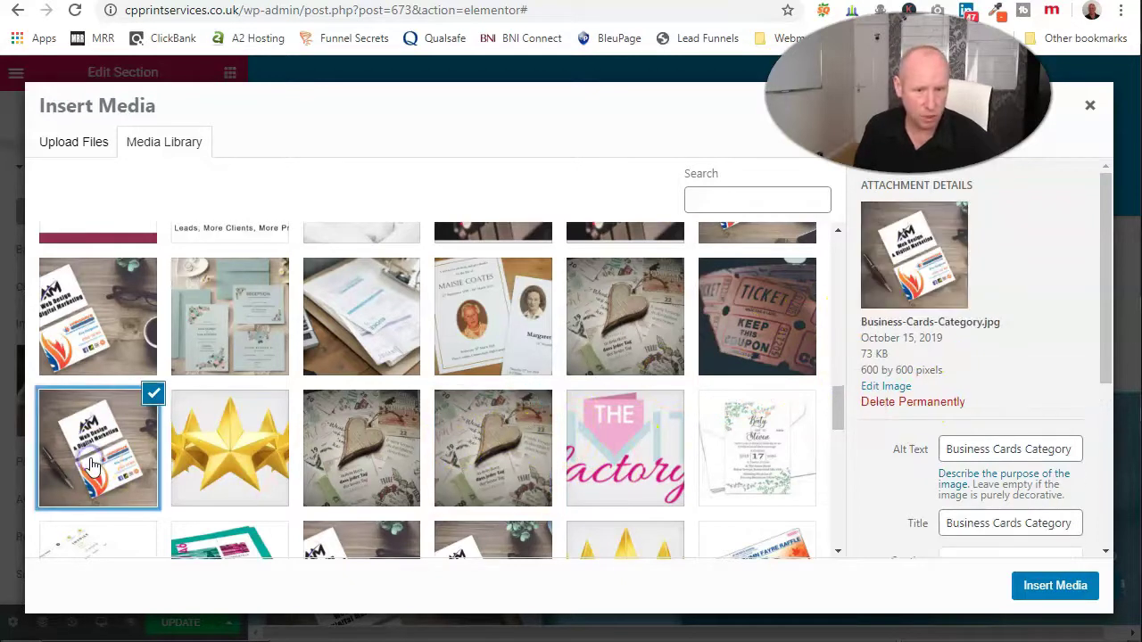
pyautogui.click(80, 352)
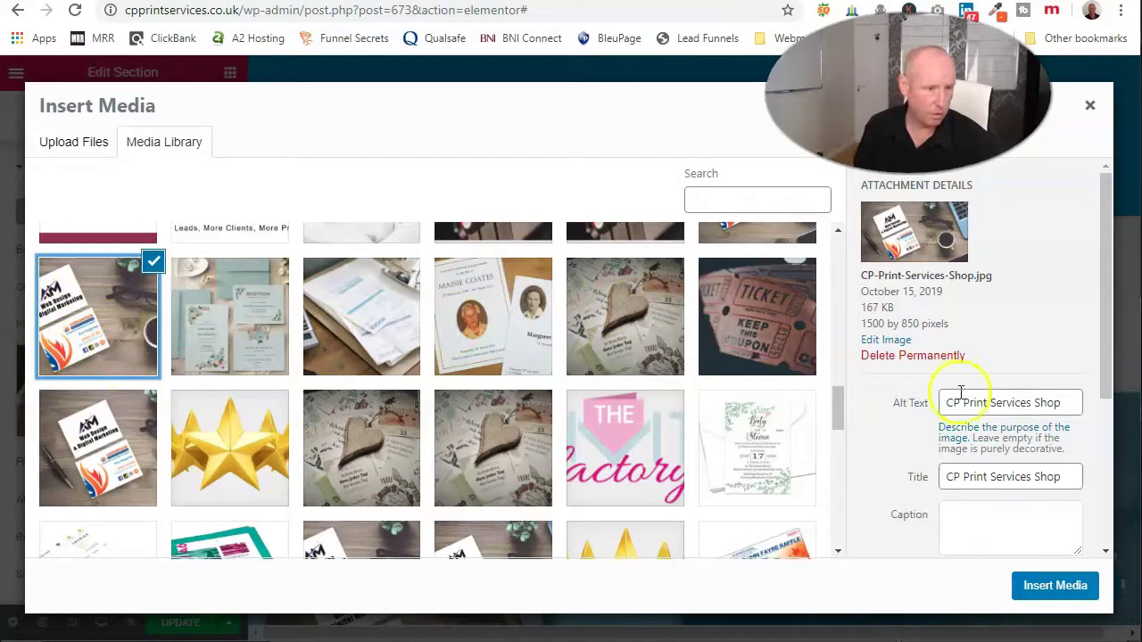
pyautogui.scroll(-3, 981, 402)
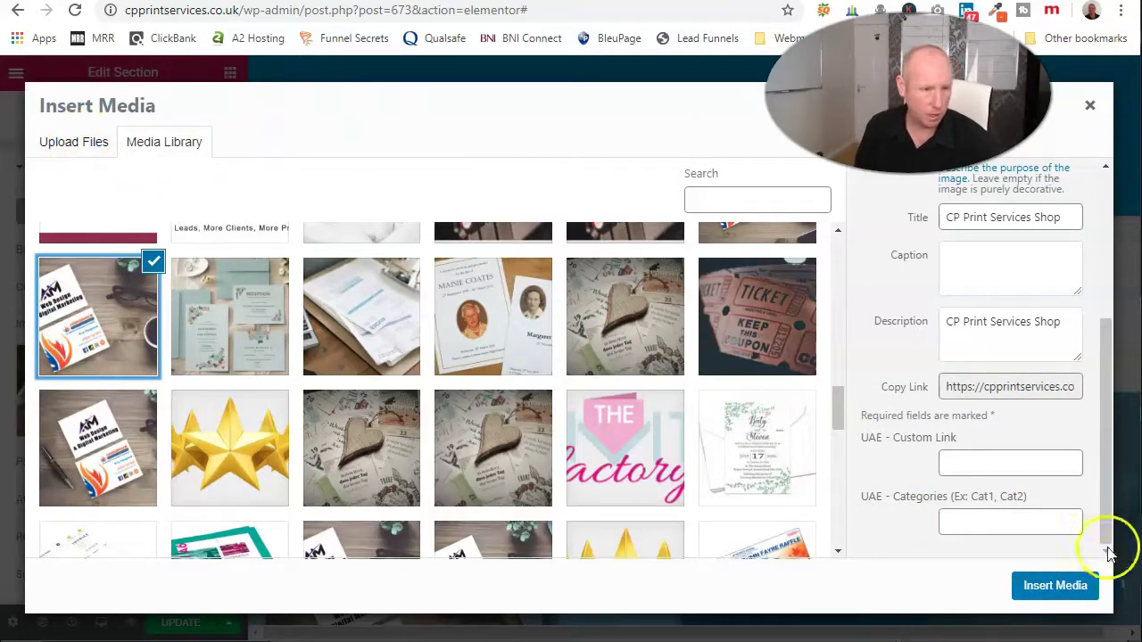
pyautogui.click(1047, 583)
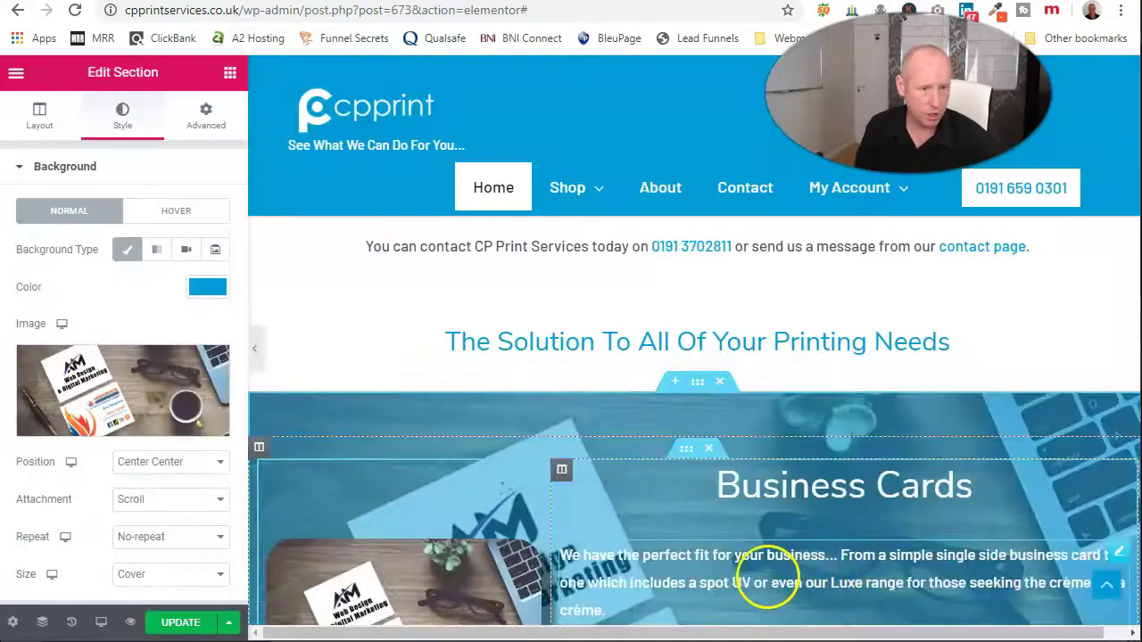
# - Scroll the Style panel down to the Background Overlay settings
pyautogui.scroll(-1, 767, 576)
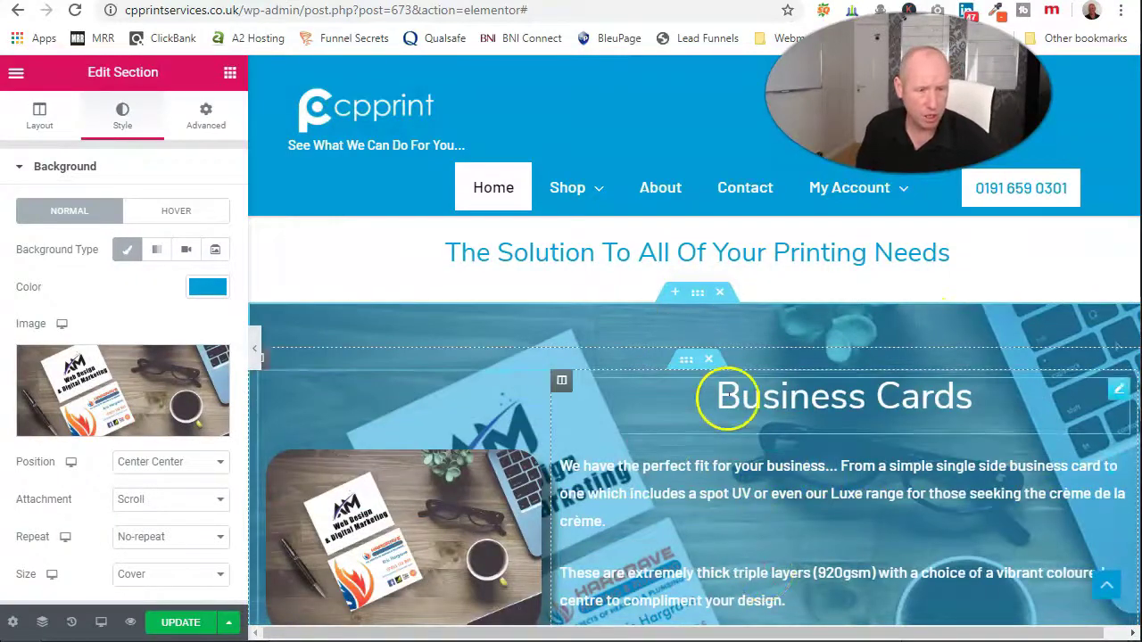
pyautogui.scroll(-2, 705, 451)
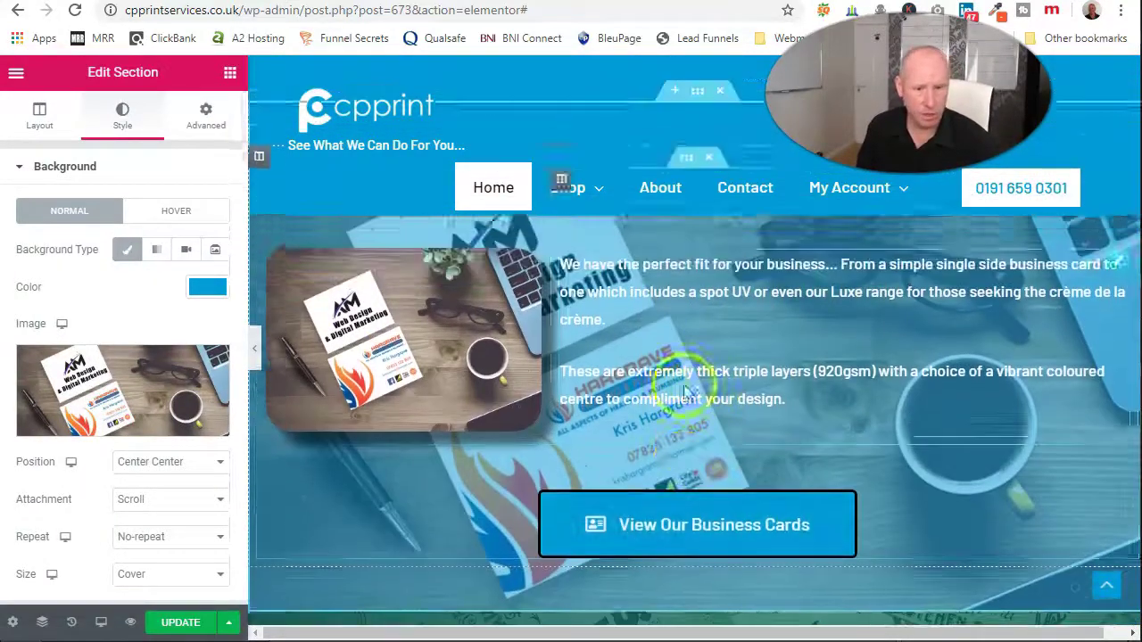
pyautogui.scroll(-2, 153, 312)
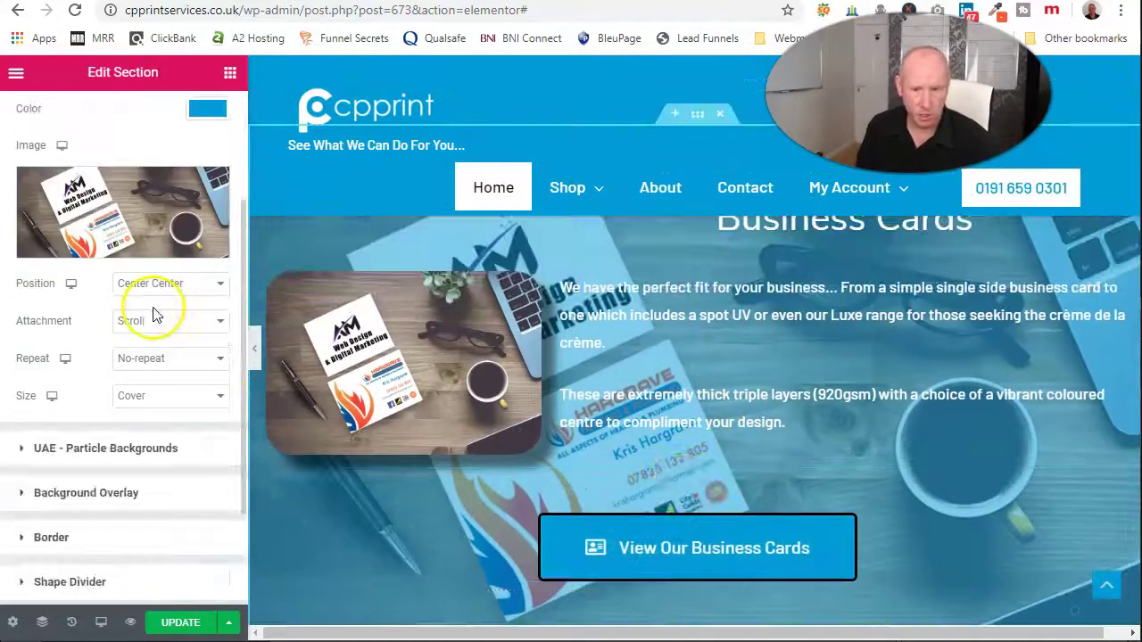
# - Expand Background Overlay, copy the #009CD9 hex value, and try a more opaque red overlay
pyautogui.click(103, 505)
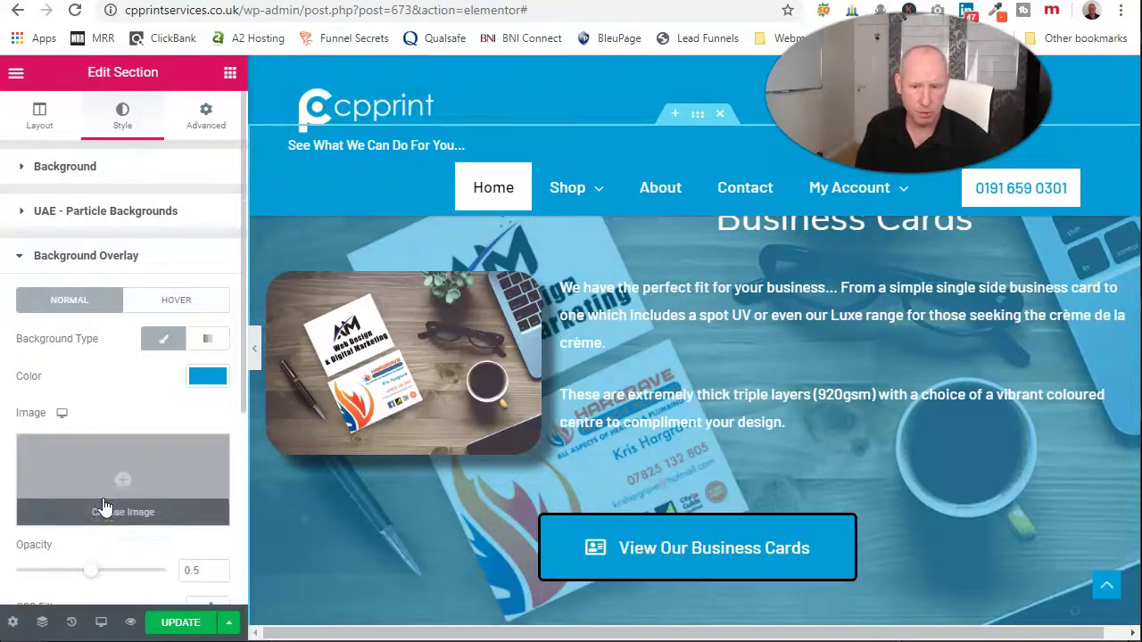
pyautogui.click(210, 379)
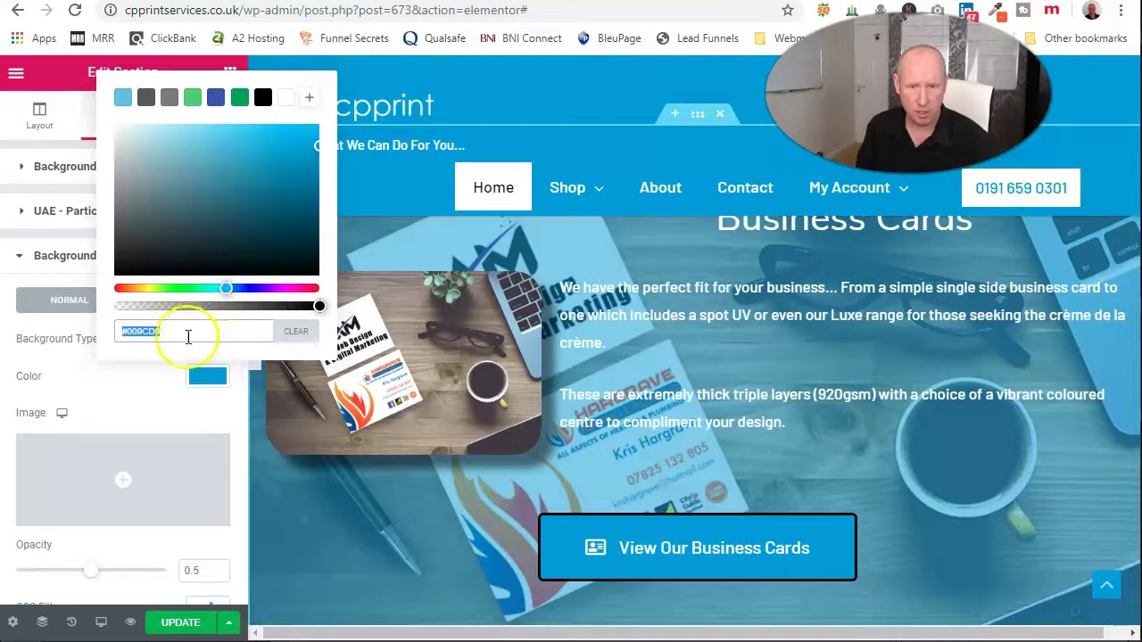
pyautogui.rightClick(140, 335)
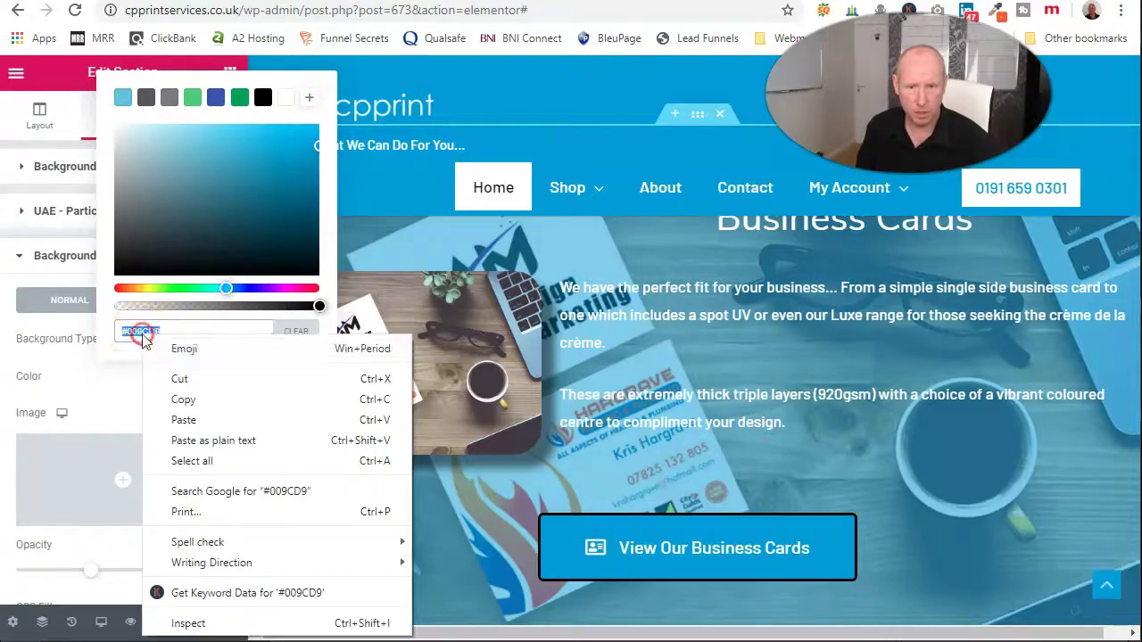
pyautogui.click(180, 402)
pyautogui.click(168, 397)
pyautogui.click(204, 385)
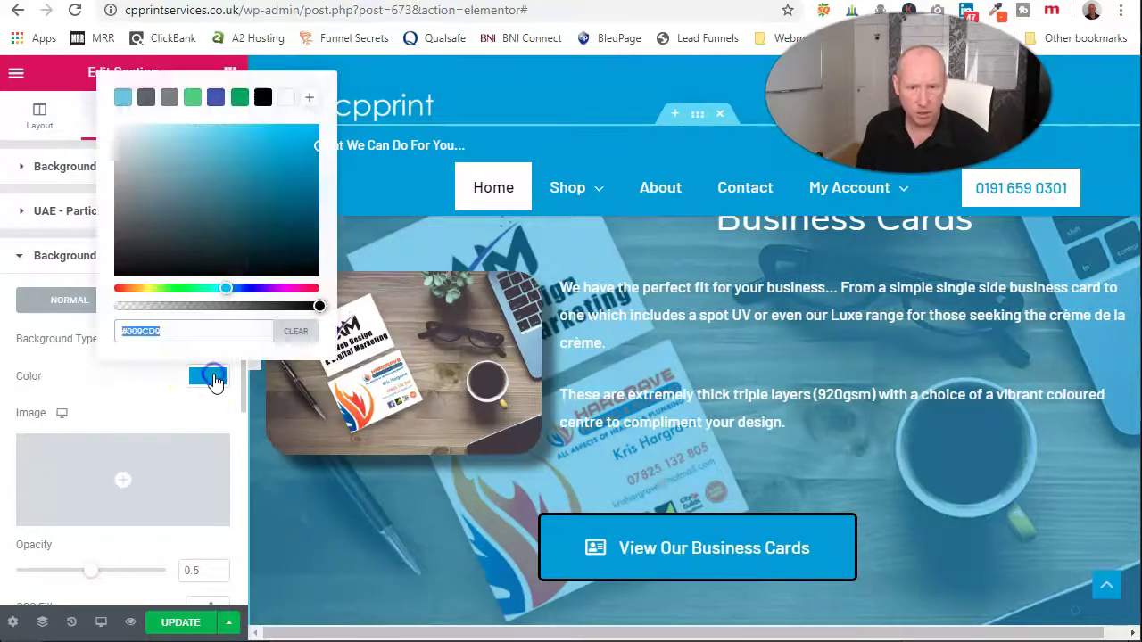
pyautogui.click(312, 289)
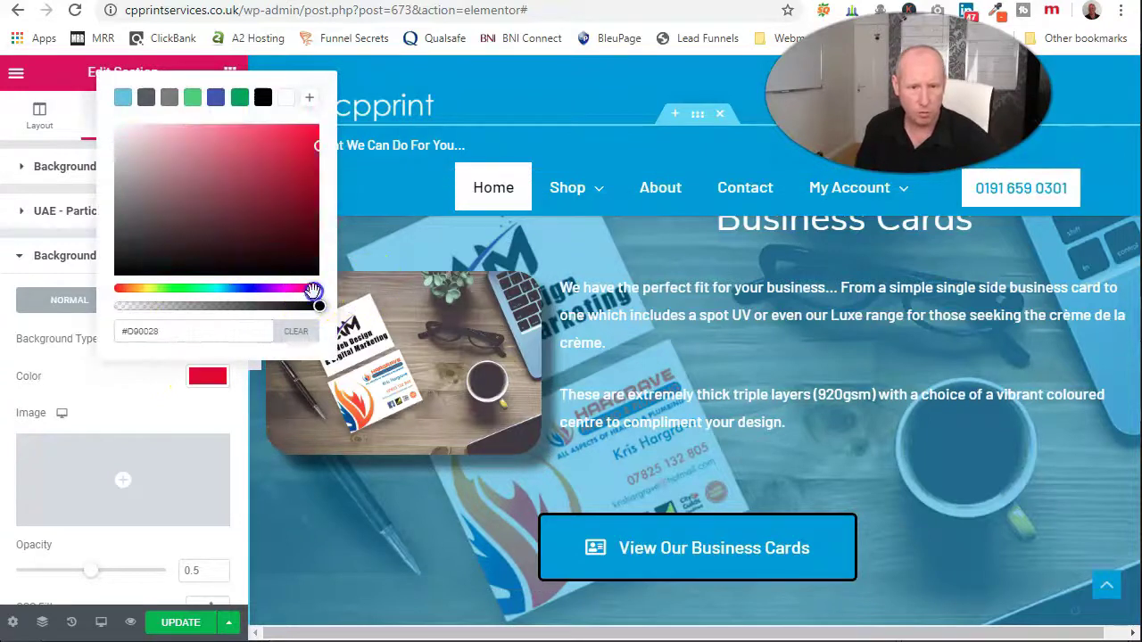
pyautogui.click(147, 400)
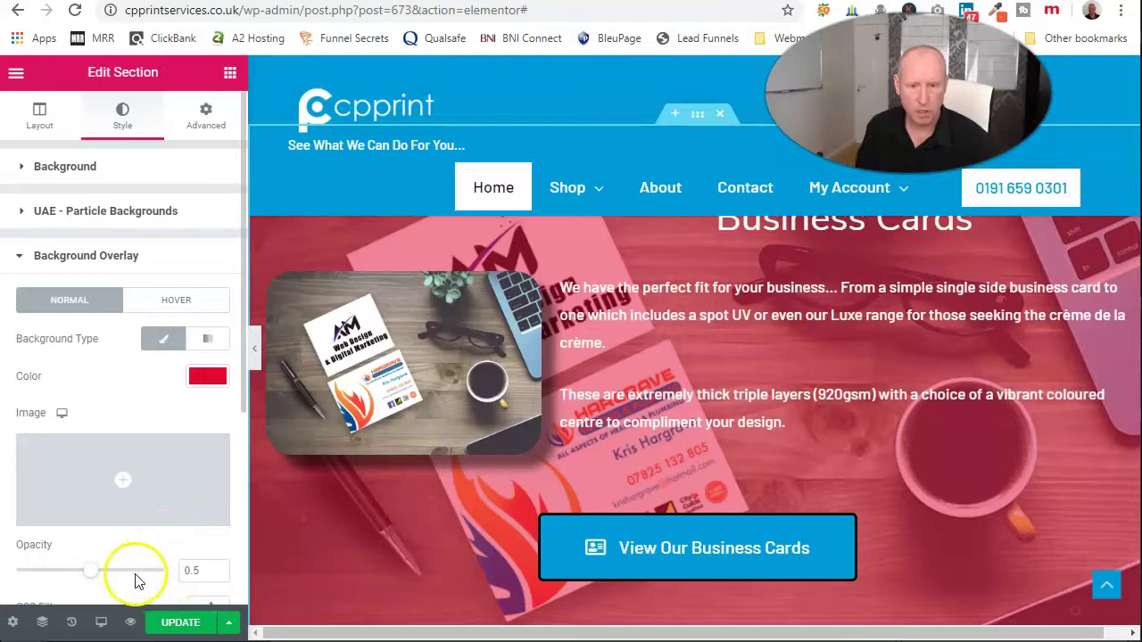
pyautogui.moveTo(91, 576)
pyautogui.mouseDown()
pyautogui.moveTo(182, 589)
pyautogui.moveTo(16, 571)
pyautogui.moveTo(109, 576)
pyautogui.mouseUp()
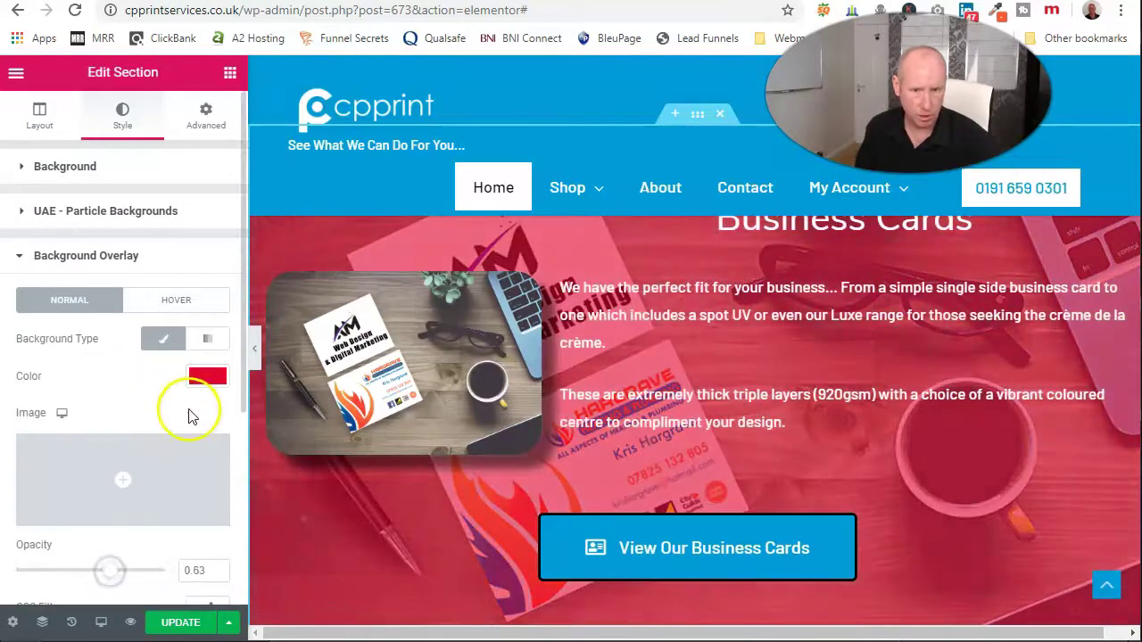
# - Replace the red overlay with pasted #009CD9 blue at 0.5 opacity
pyautogui.click(207, 379)
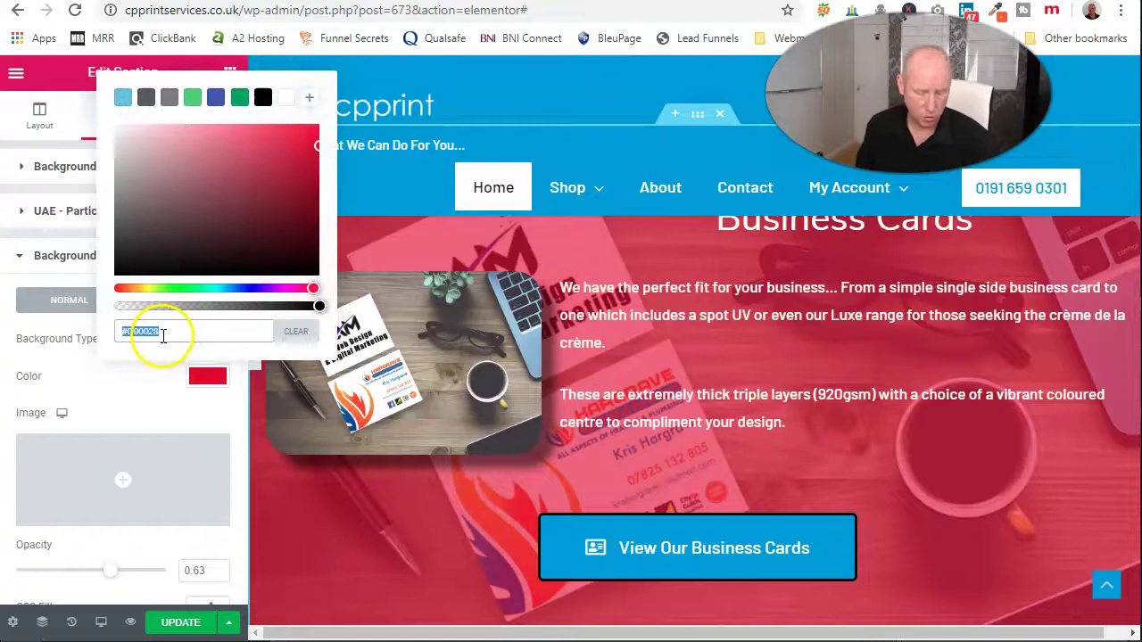
pyautogui.click(294, 333)
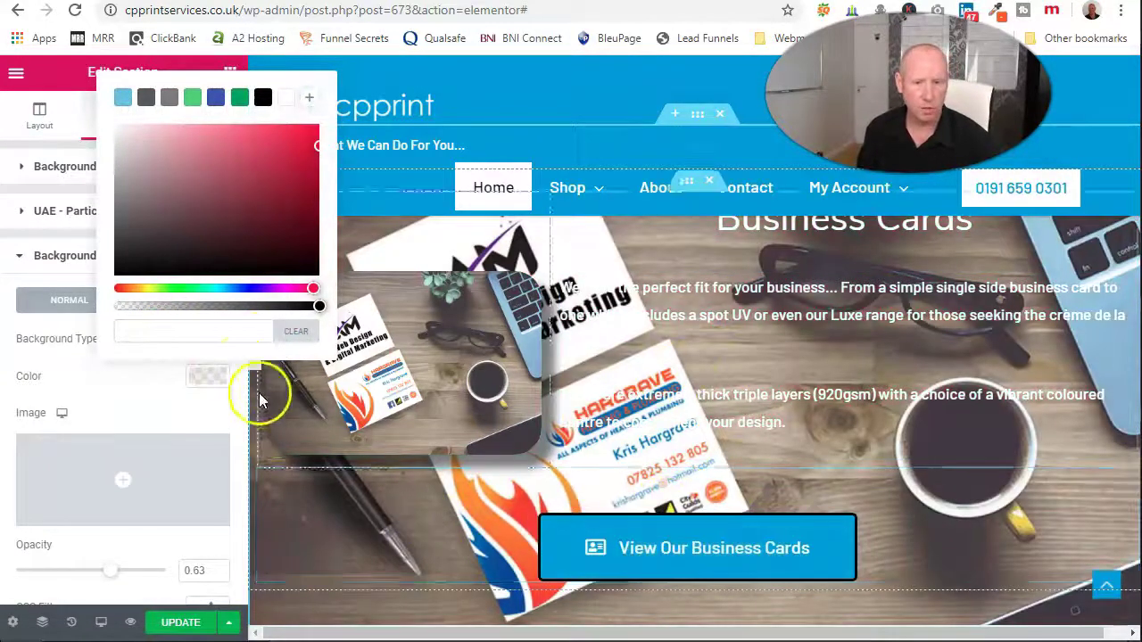
pyautogui.rightClick(157, 335)
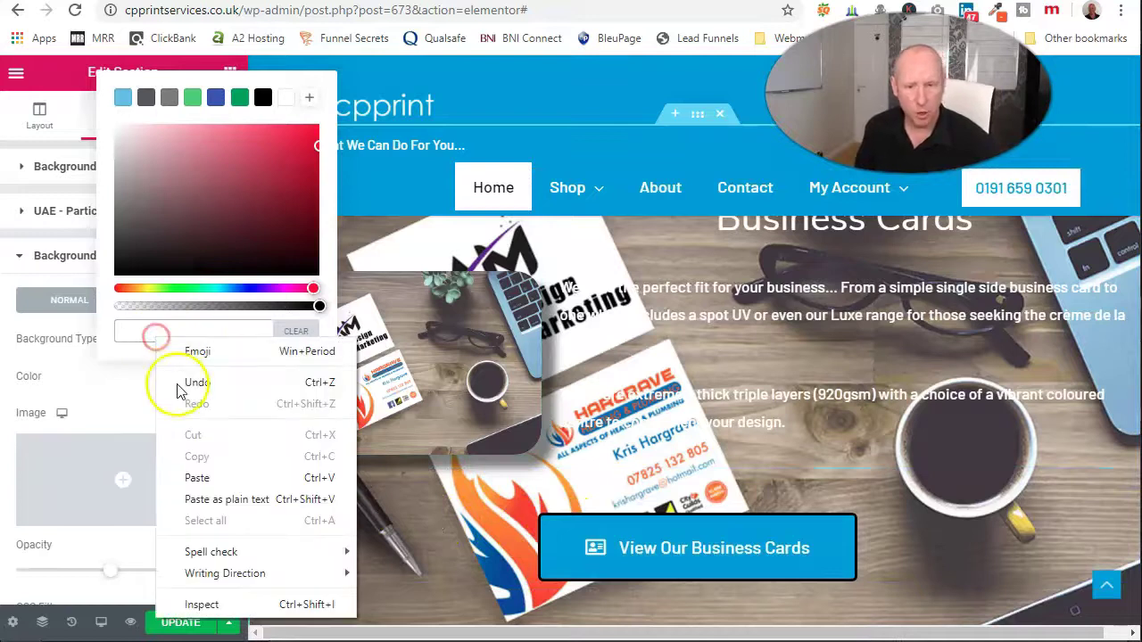
pyautogui.click(212, 474)
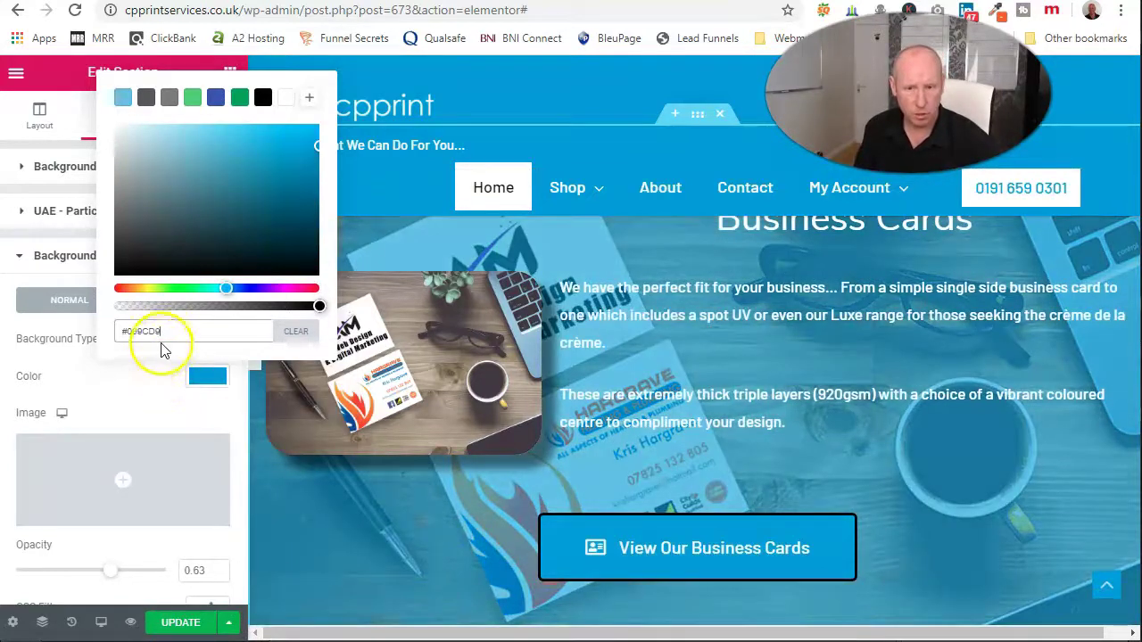
pyautogui.moveTo(111, 570); pyautogui.dragTo(98, 575)
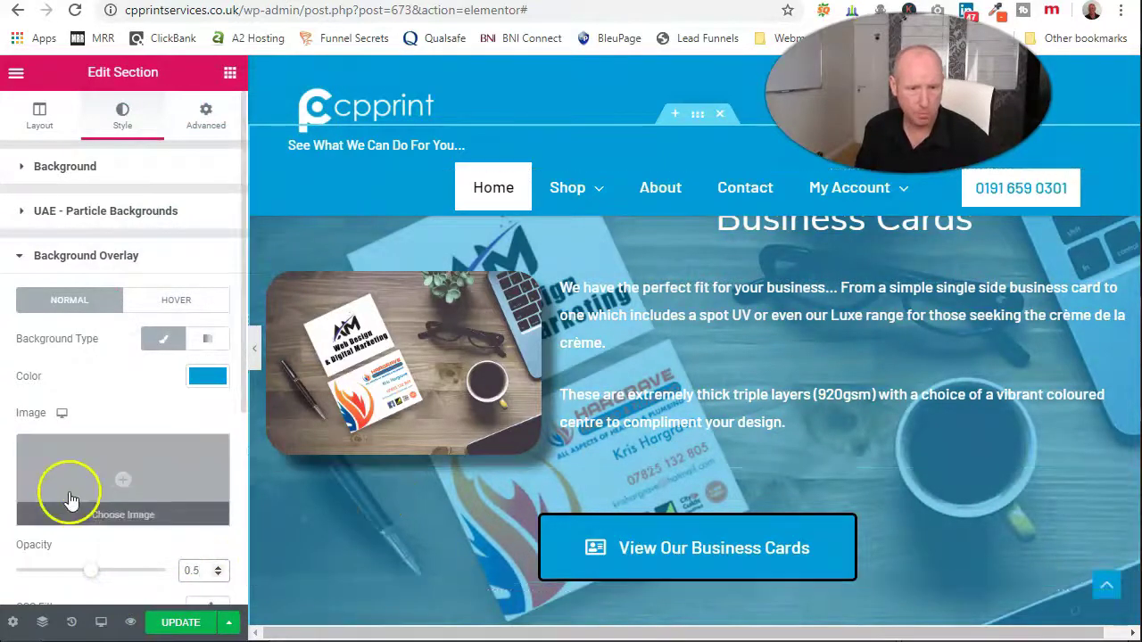
# - Scroll down to the Fundraising section and open its section settings
pyautogui.scroll(-3, 477, 464)
pyautogui.scroll(3, 482, 462)
pyautogui.scroll(-6, 486, 459)
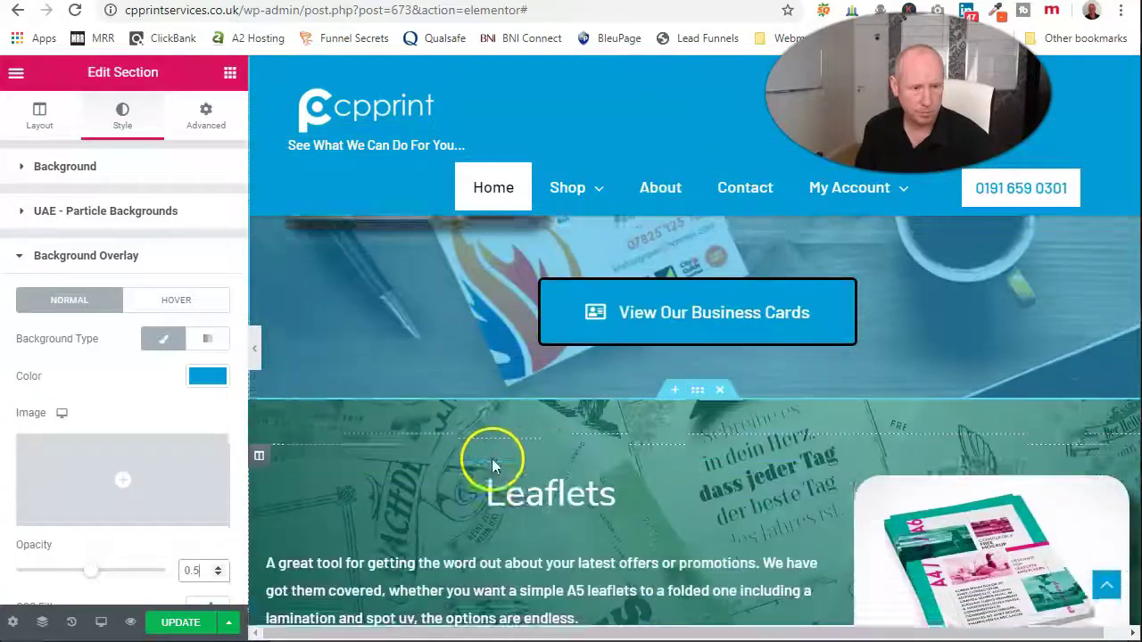
pyautogui.scroll(-10, 660, 423)
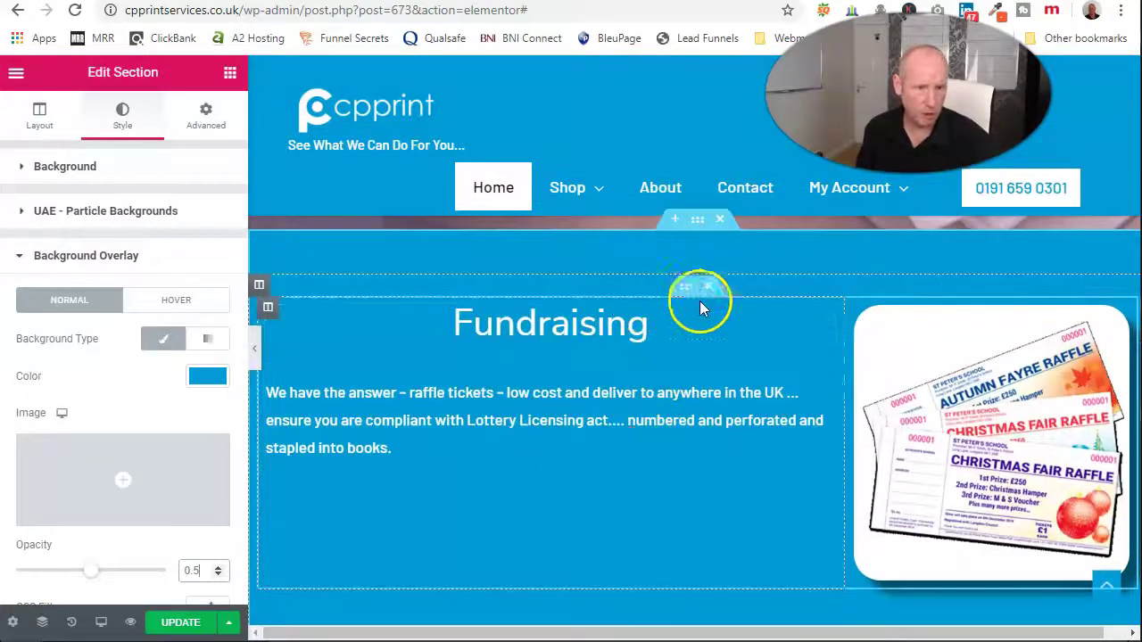
pyautogui.click(703, 223)
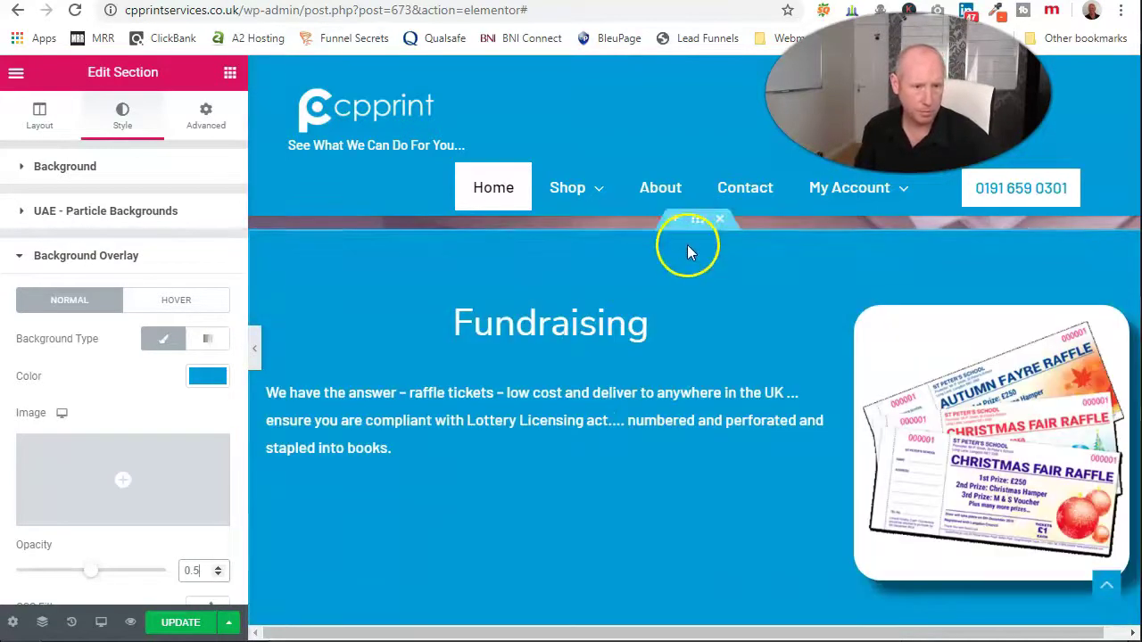
pyautogui.click(696, 222)
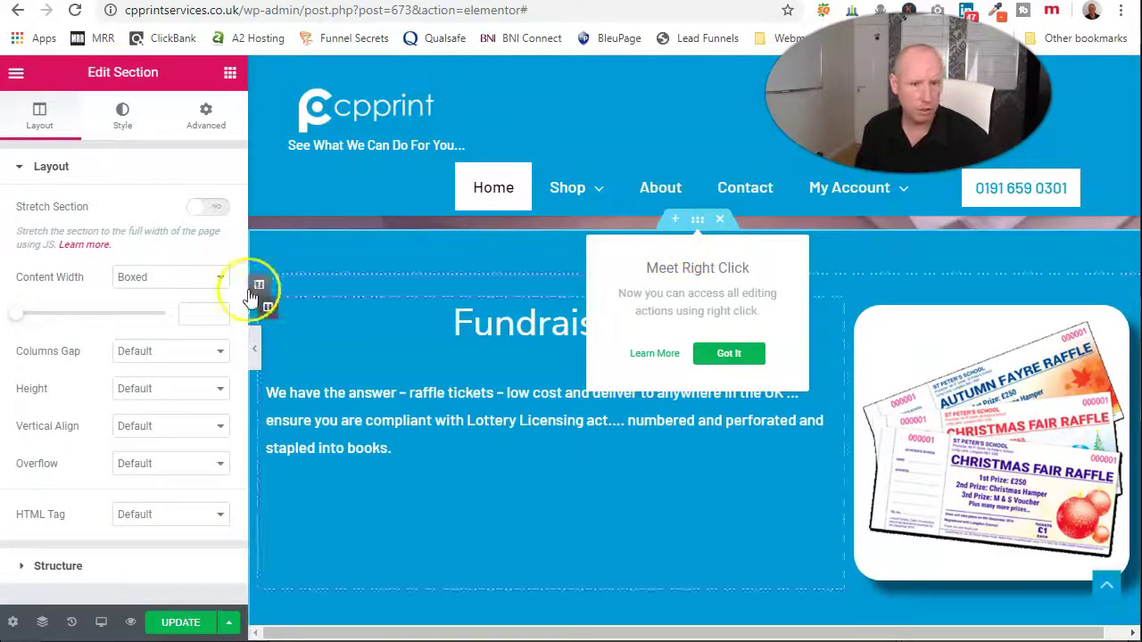
# - Set the Fundraising section's background to the Contact-CP-Print-Services.jpg heart photo
pyautogui.click(125, 127)
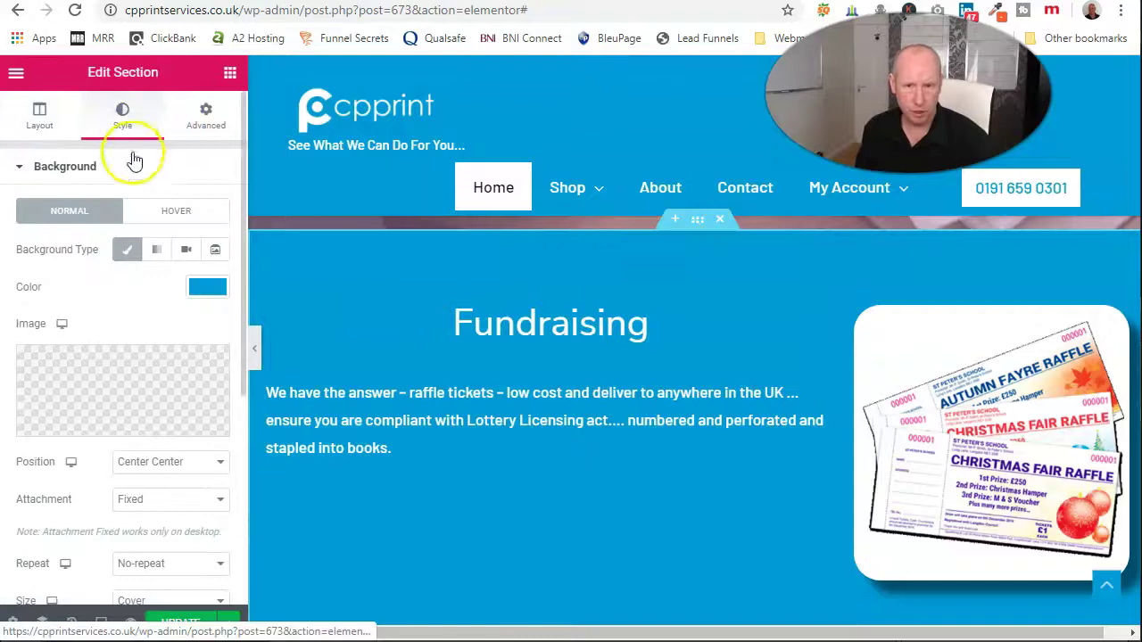
pyautogui.moveTo(119, 375)
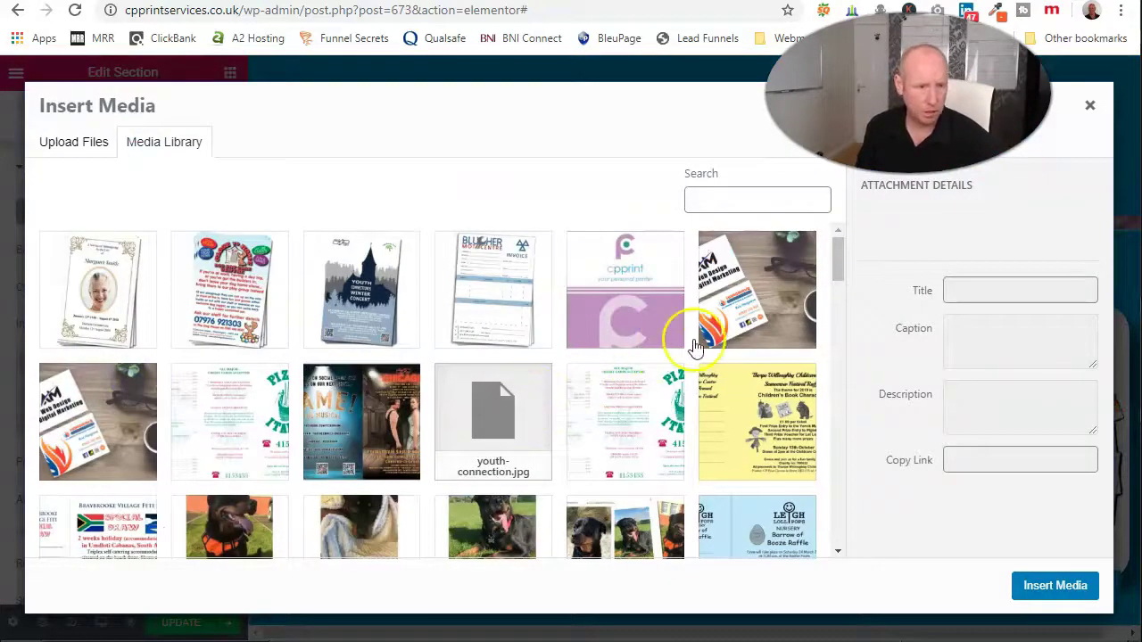
pyautogui.scroll(-8, 669, 366)
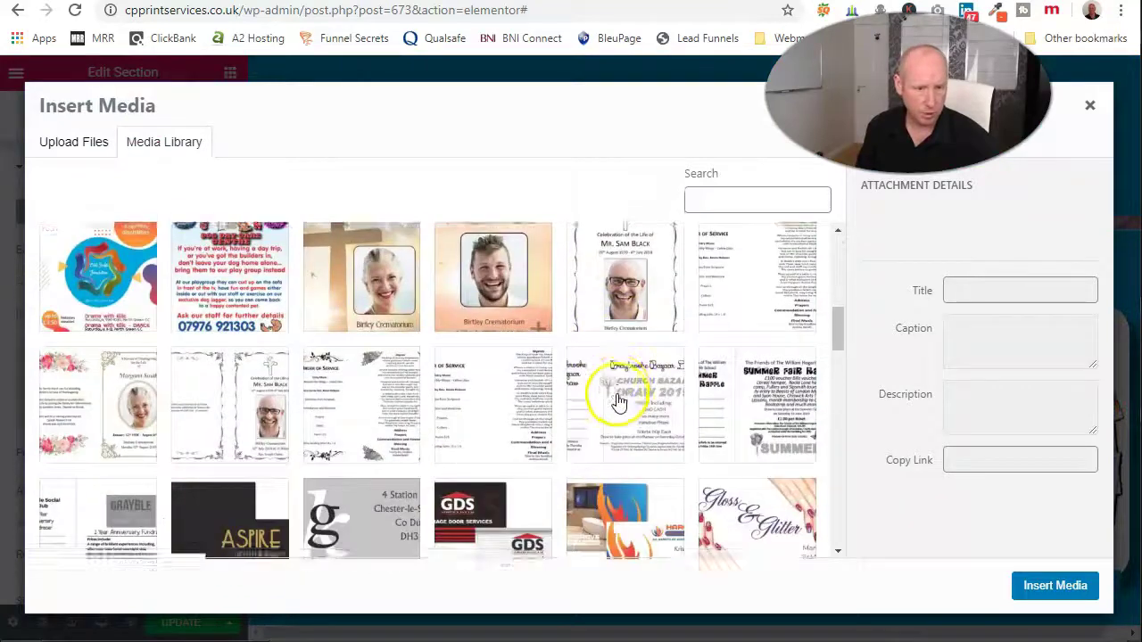
pyautogui.scroll(-8, 619, 402)
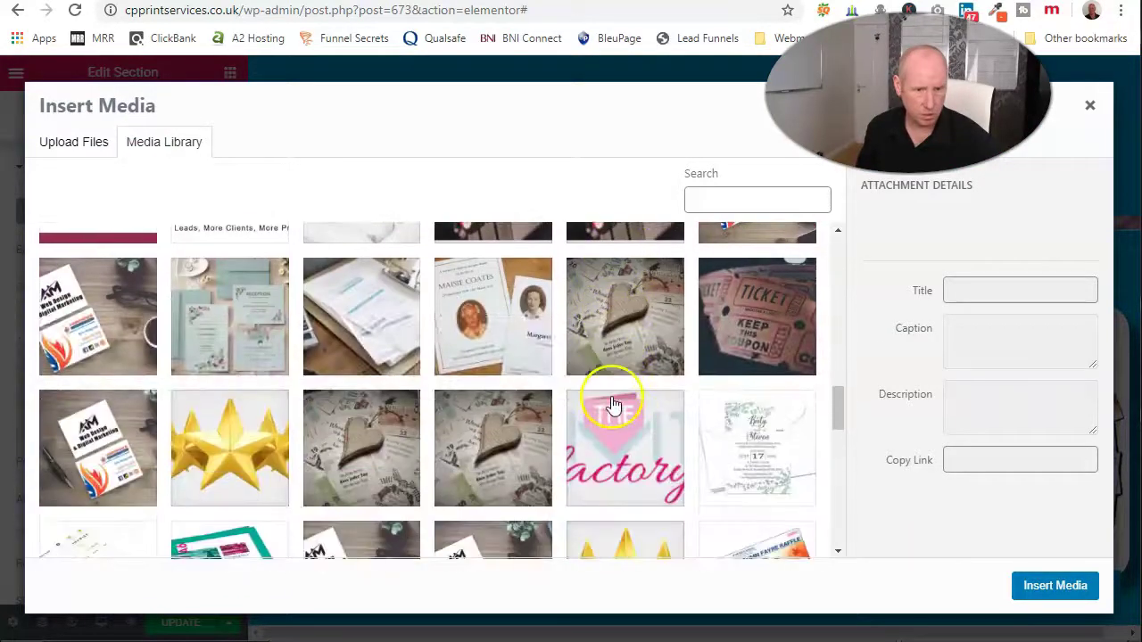
pyautogui.click(470, 455)
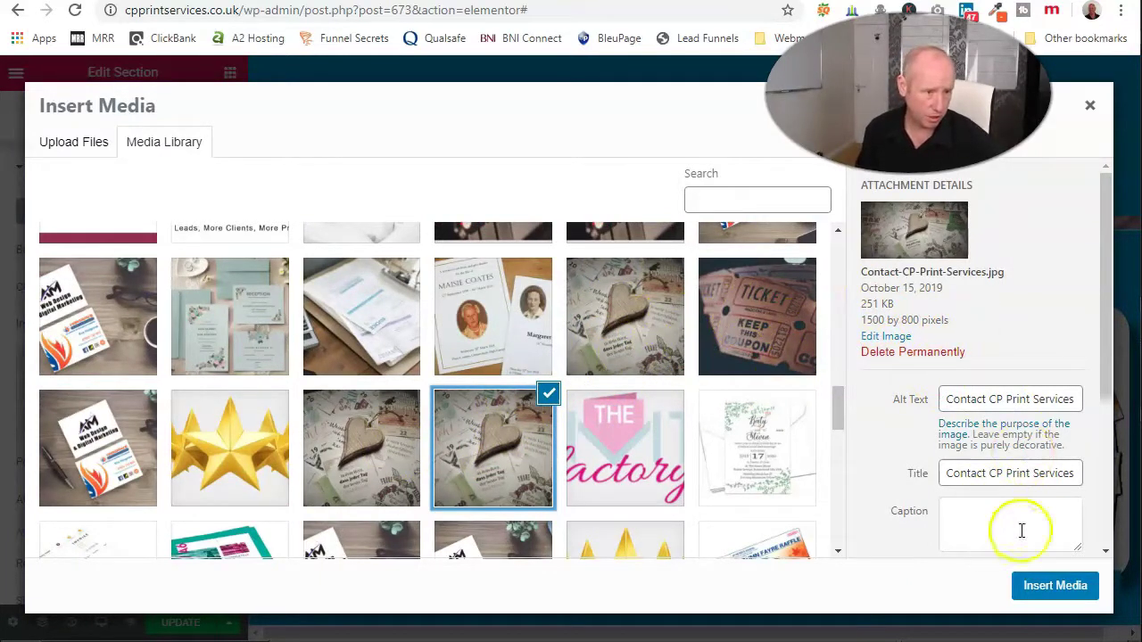
pyautogui.click(1056, 587)
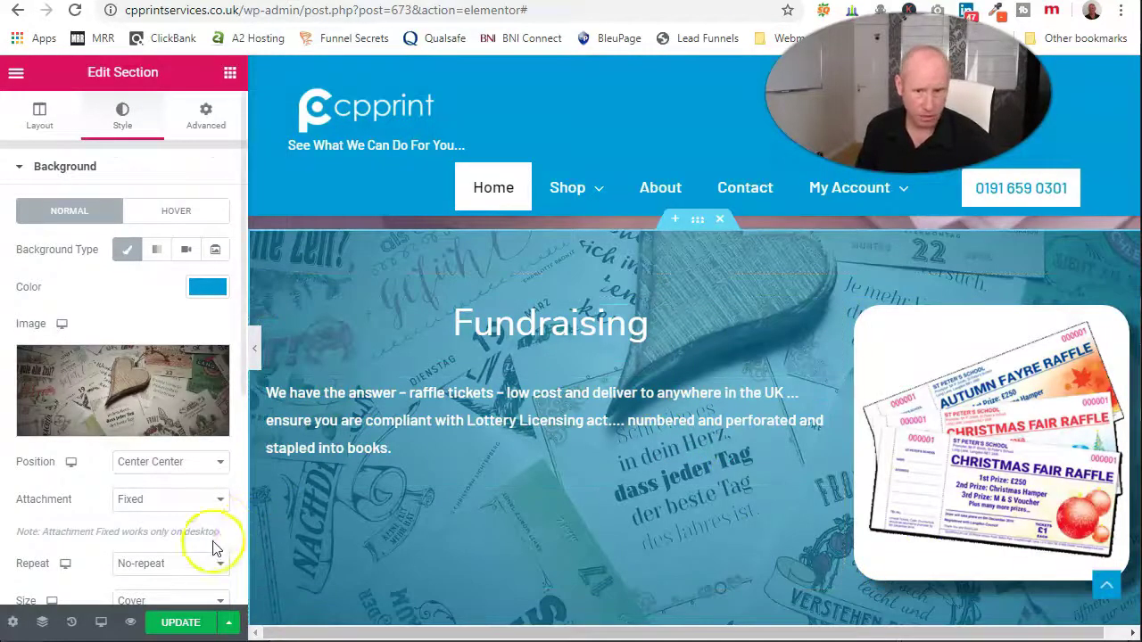
# - Try Contain sizing for the heart background, then switch it back to Cover
pyautogui.scroll(-2, 219, 536)
pyautogui.click(219, 424)
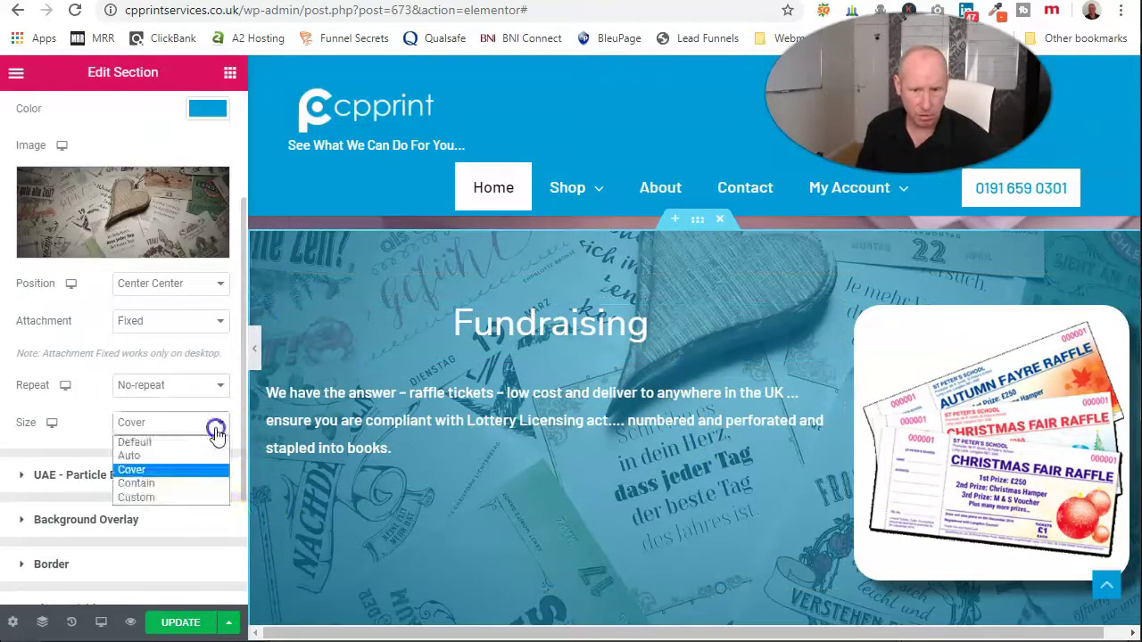
pyautogui.click(198, 486)
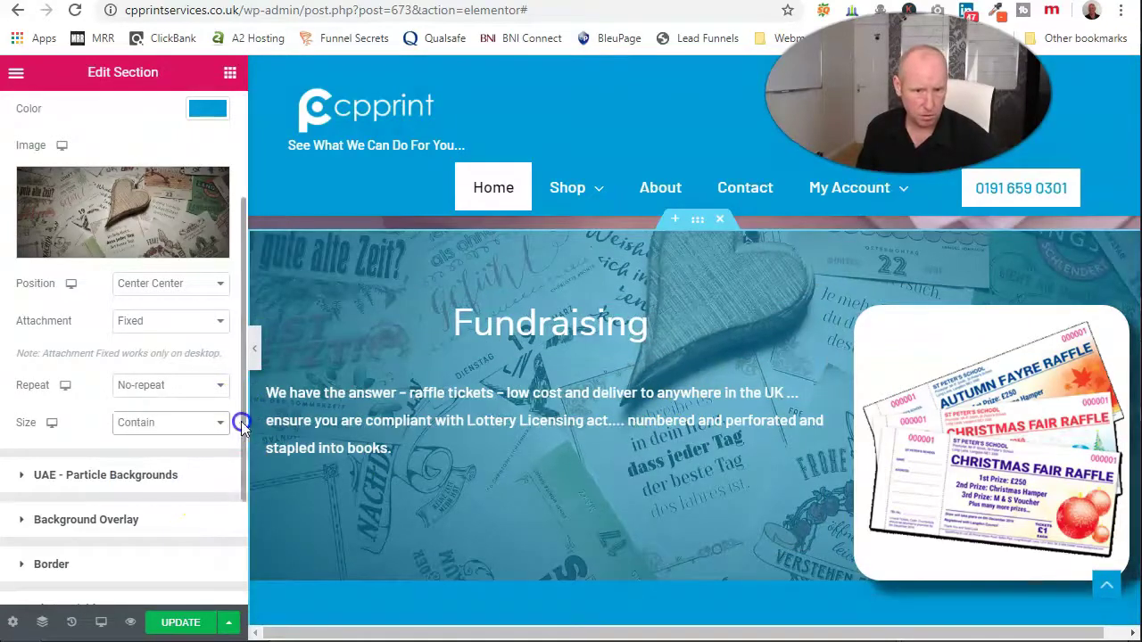
pyautogui.scroll(-2, 714, 527)
pyautogui.scroll(2, 719, 527)
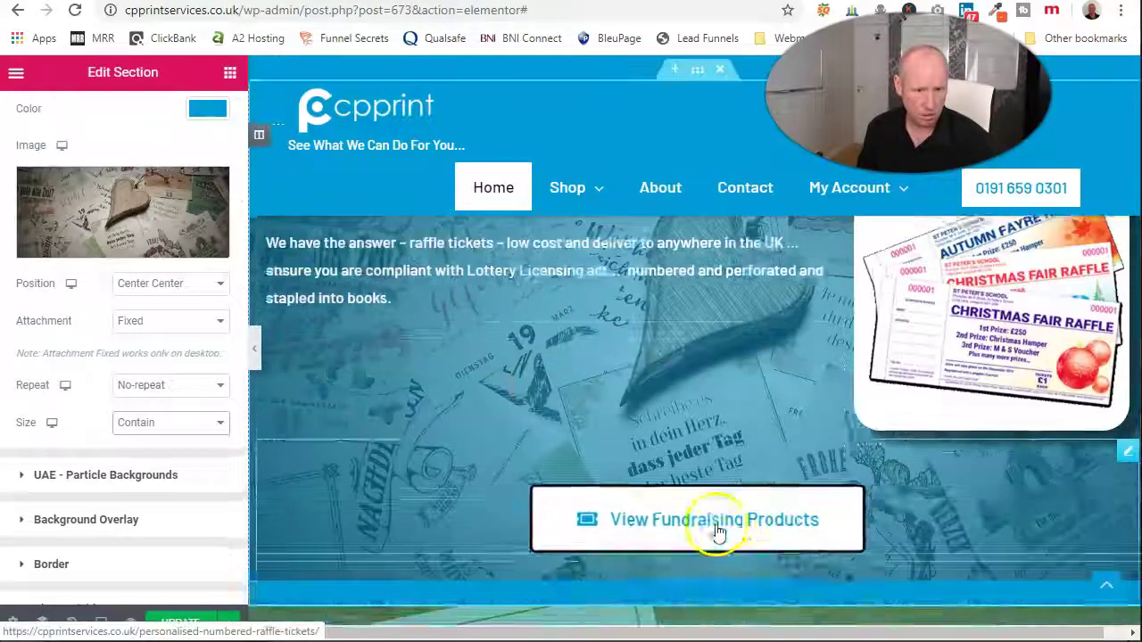
pyautogui.scroll(-1, 704, 528)
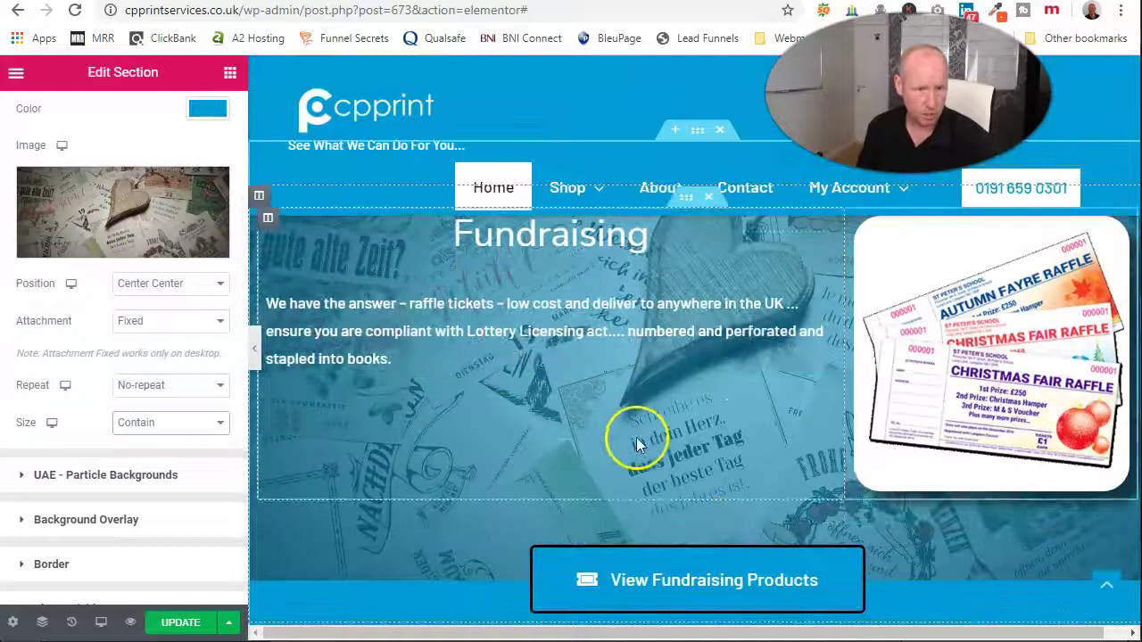
pyautogui.scroll(-1, 643, 464)
pyautogui.scroll(1, 649, 488)
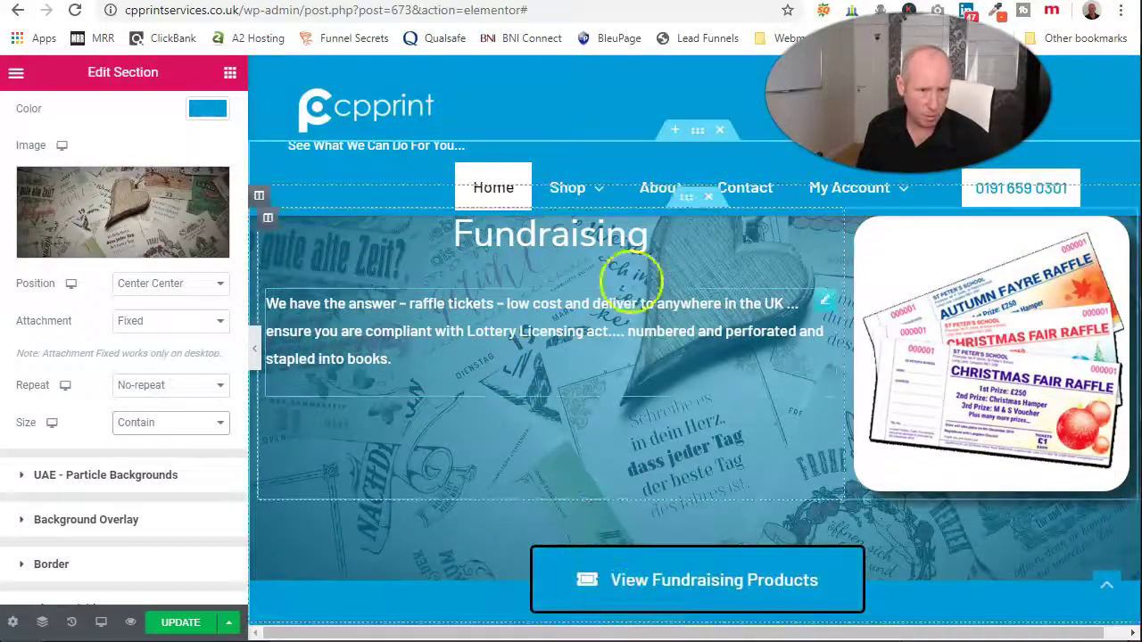
pyautogui.scroll(-2, 627, 531)
pyautogui.scroll(2, 553, 548)
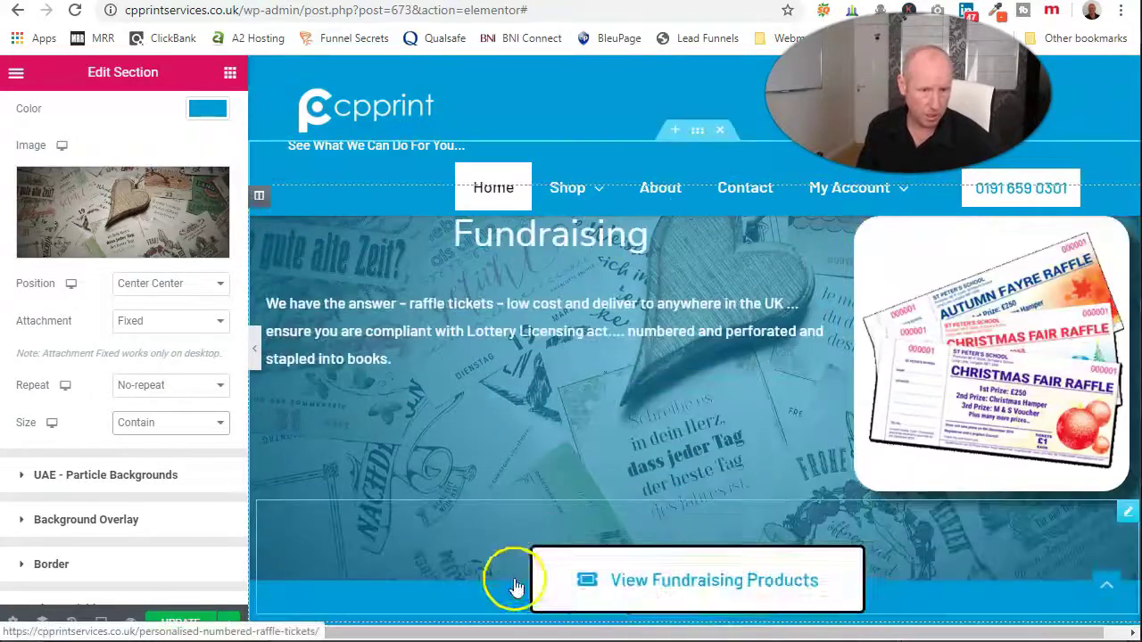
pyautogui.click(220, 423)
pyautogui.click(214, 469)
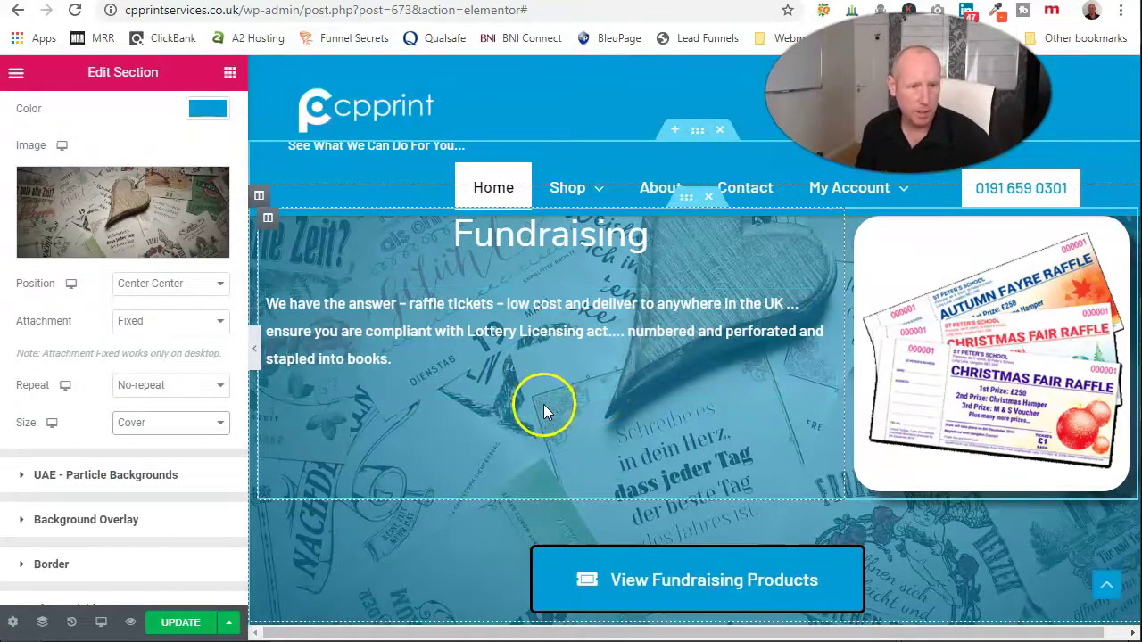
# - Try a red-pink overlay colour on the Fundraising section and adjust its opacity
pyautogui.click(111, 528)
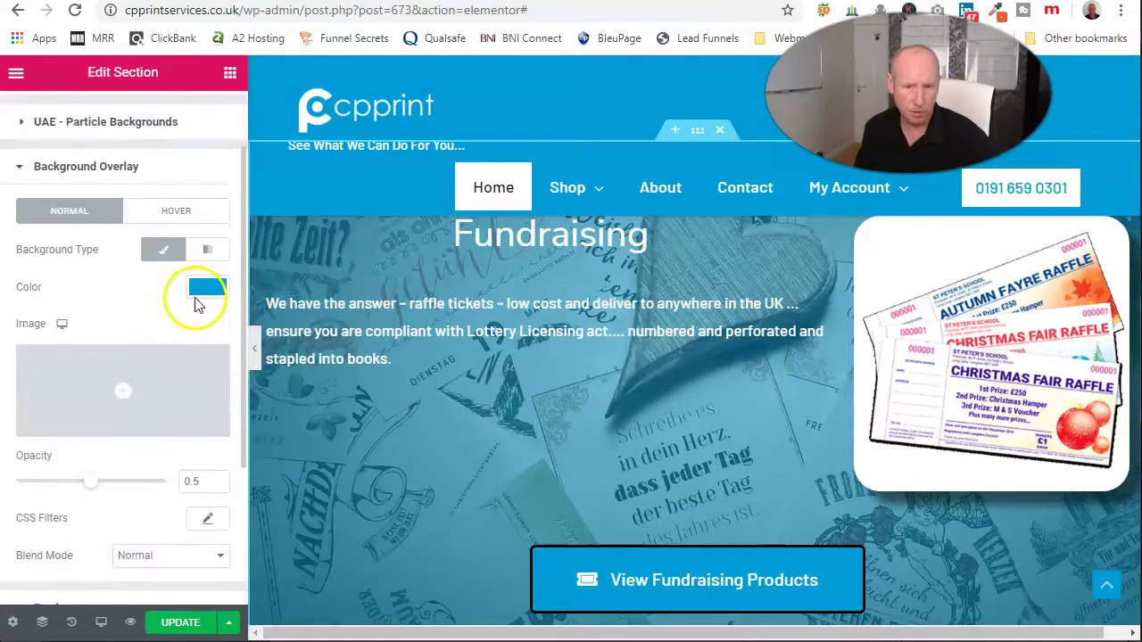
pyautogui.click(205, 299)
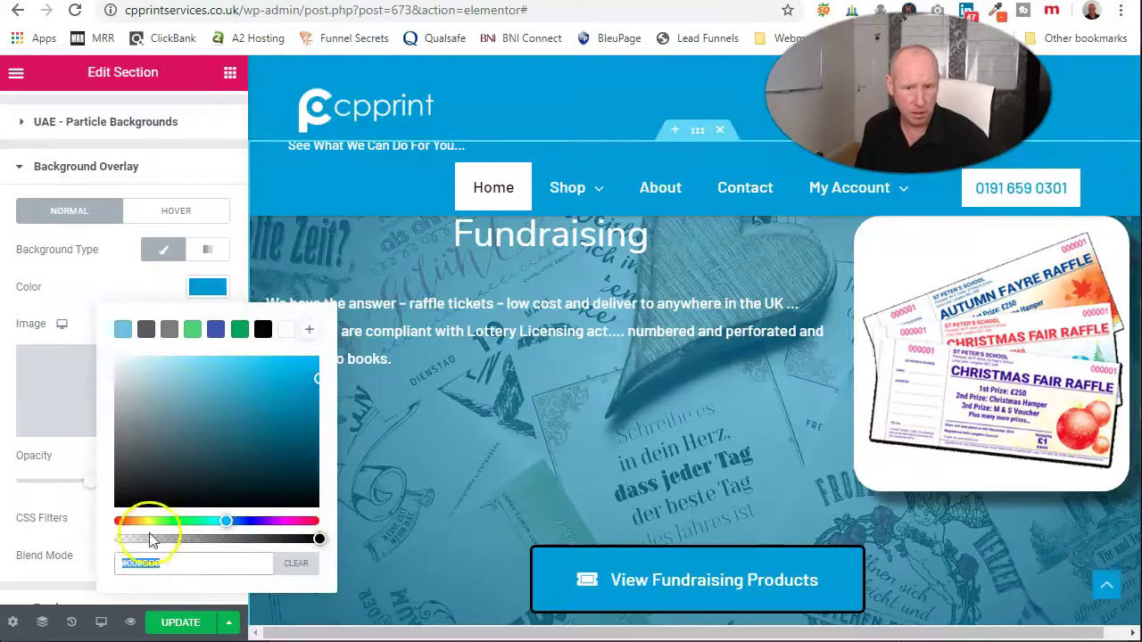
pyautogui.click(166, 522)
pyautogui.click(124, 522)
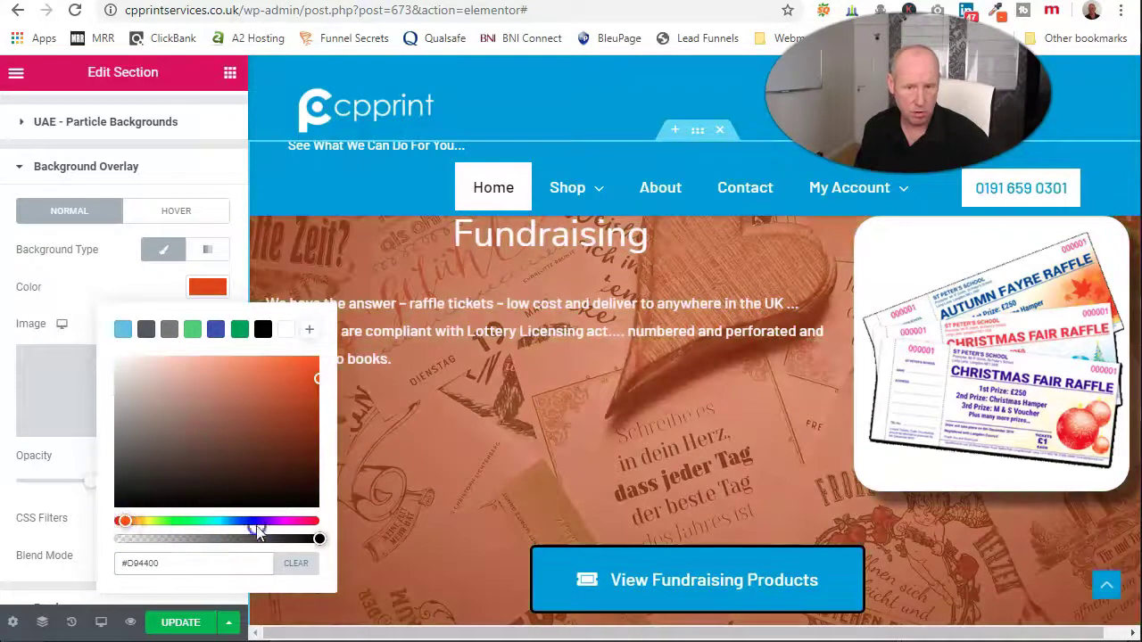
pyautogui.moveTo(257, 526); pyautogui.dragTo(310, 523)
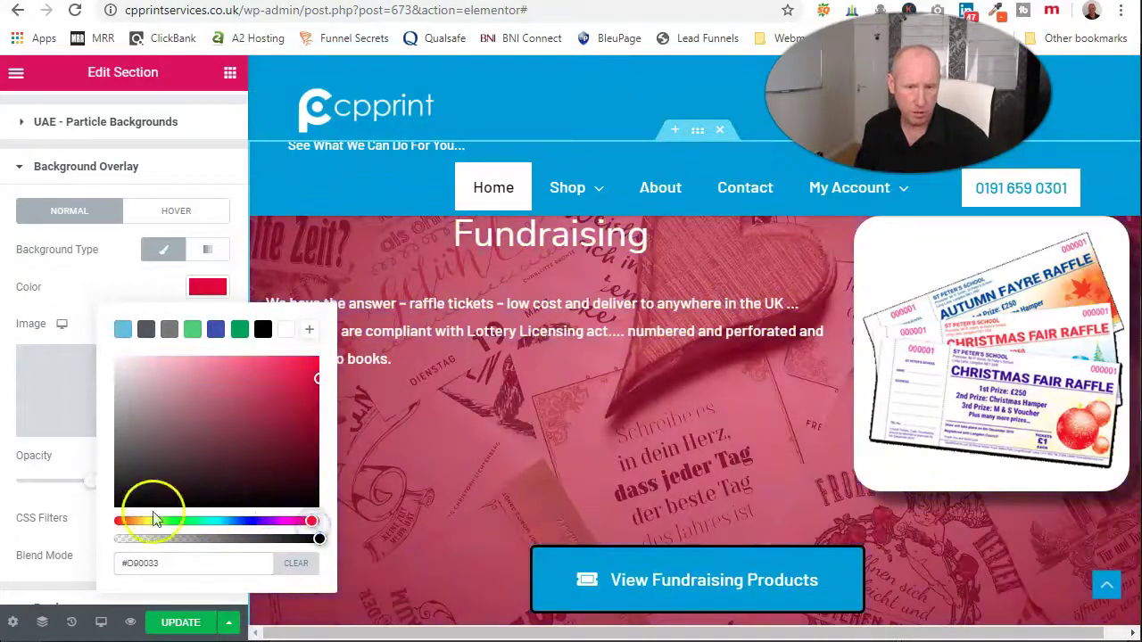
pyautogui.scroll(-2, 80, 453)
pyautogui.click(74, 375)
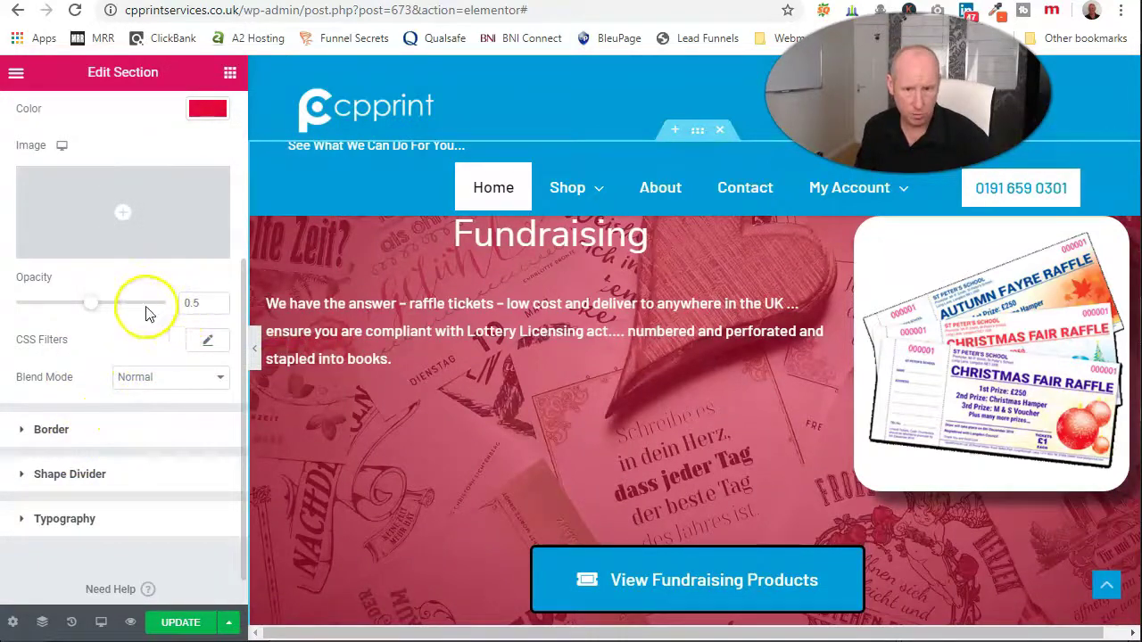
pyautogui.moveTo(95, 305); pyautogui.dragTo(71, 308)
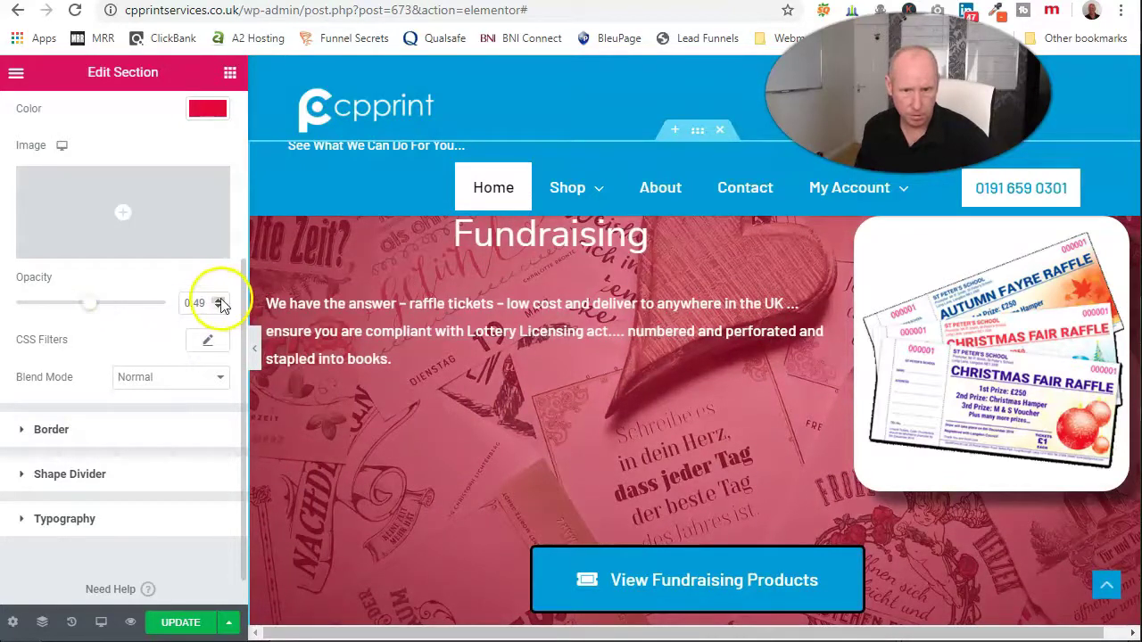
# - Replace the red overlay hex with blue #009CD6 by pasting it as plain text
pyautogui.click(202, 111)
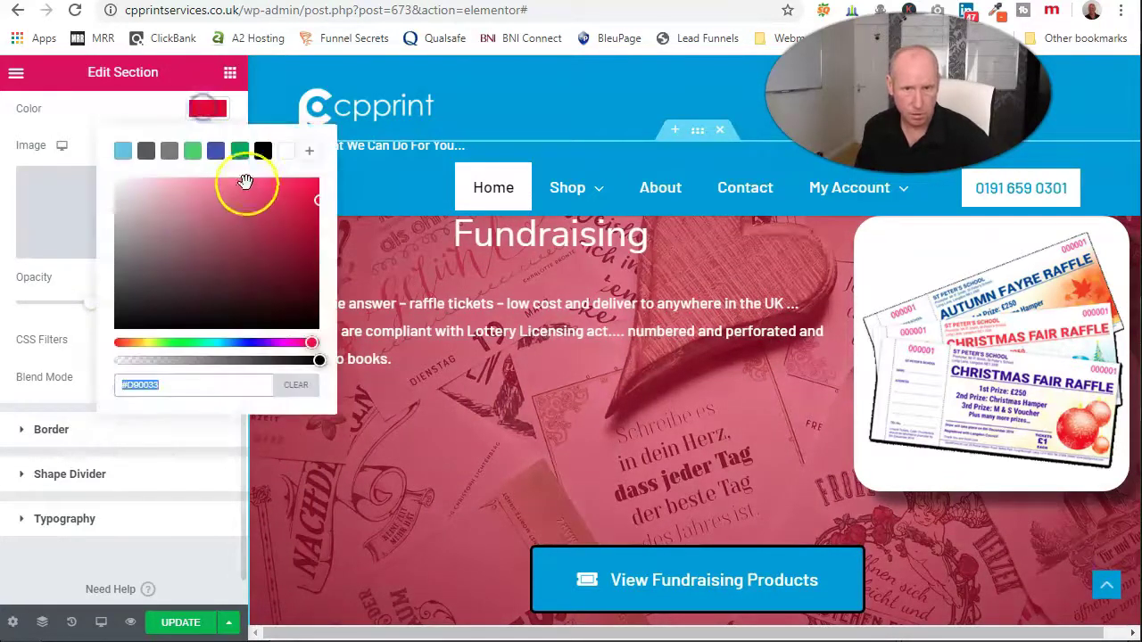
pyautogui.rightClick(179, 385)
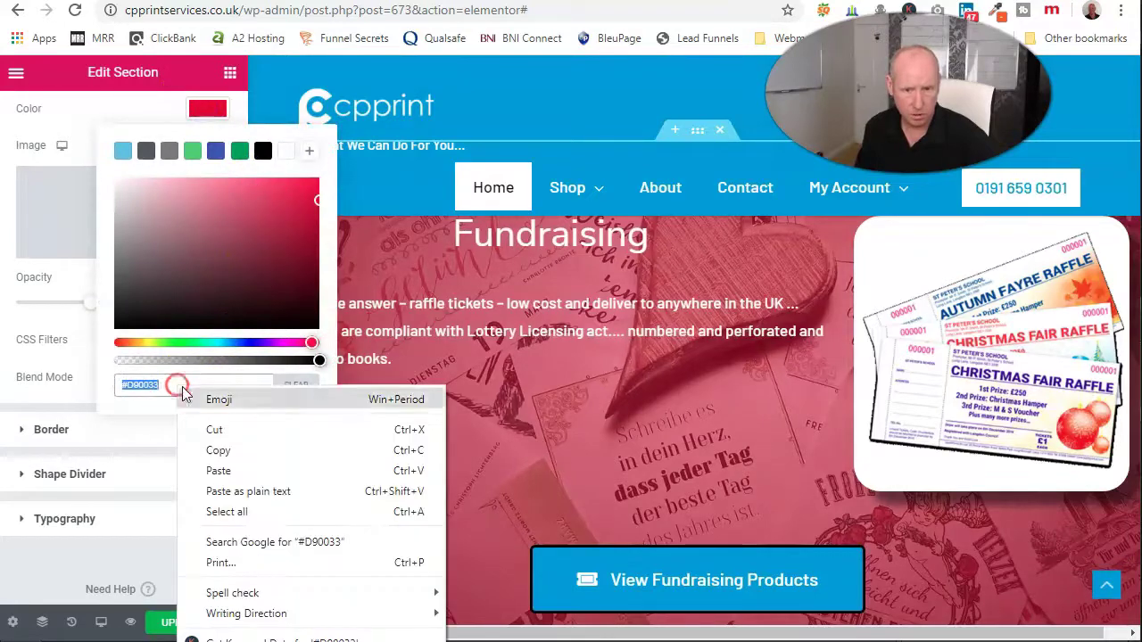
pyautogui.click(227, 489)
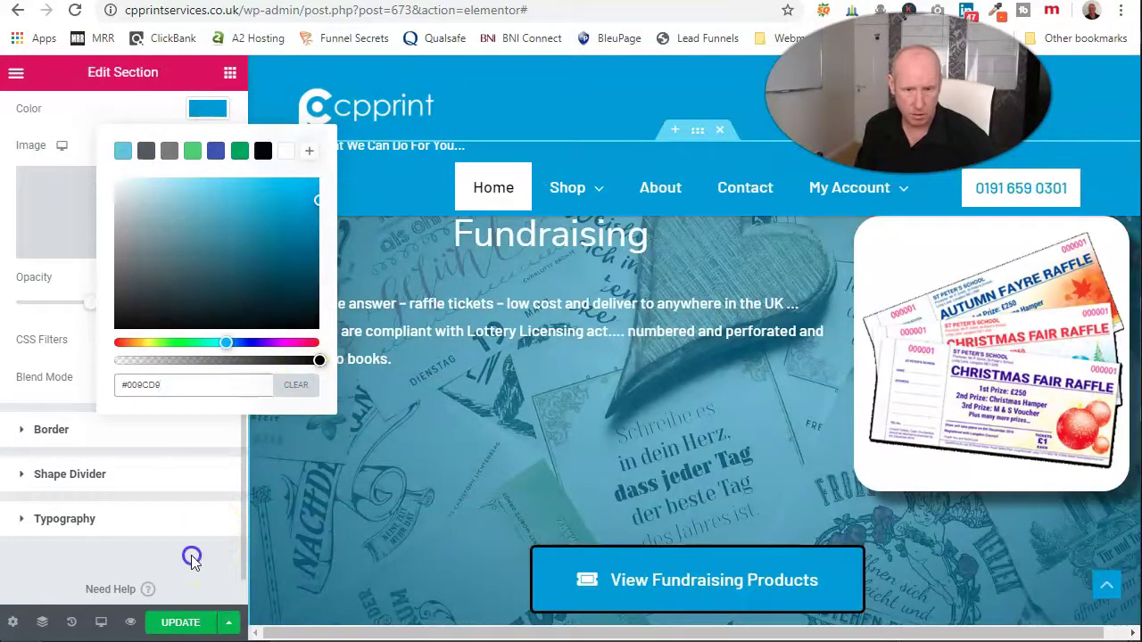
# - Close the overlay colour picker and scroll the panel back to the top
pyautogui.click(192, 557)
pyautogui.scroll(3, 513, 513)
pyautogui.scroll(-2, 693, 479)
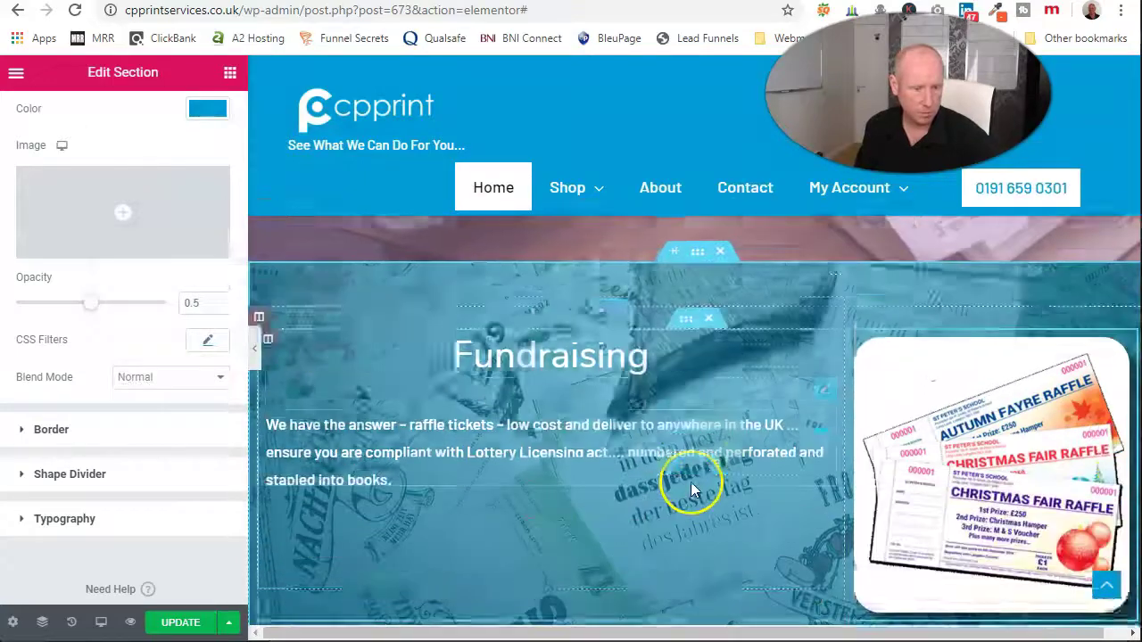
pyautogui.scroll(2, 701, 339)
pyautogui.scroll(-2, 691, 402)
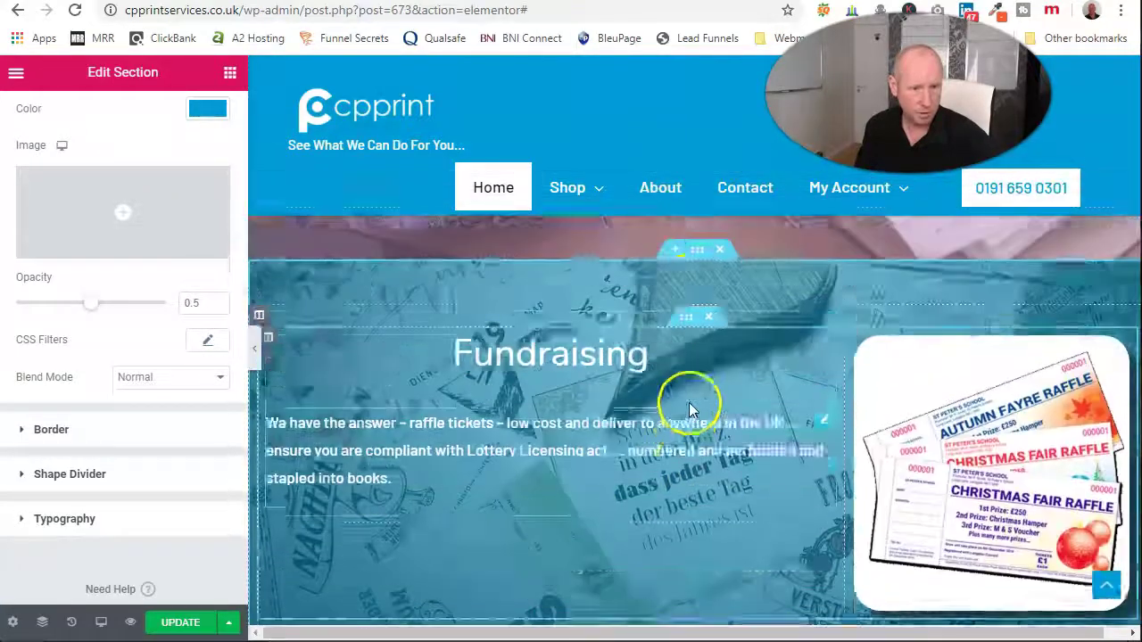
pyautogui.scroll(2, 689, 409)
pyautogui.scroll(2, 121, 317)
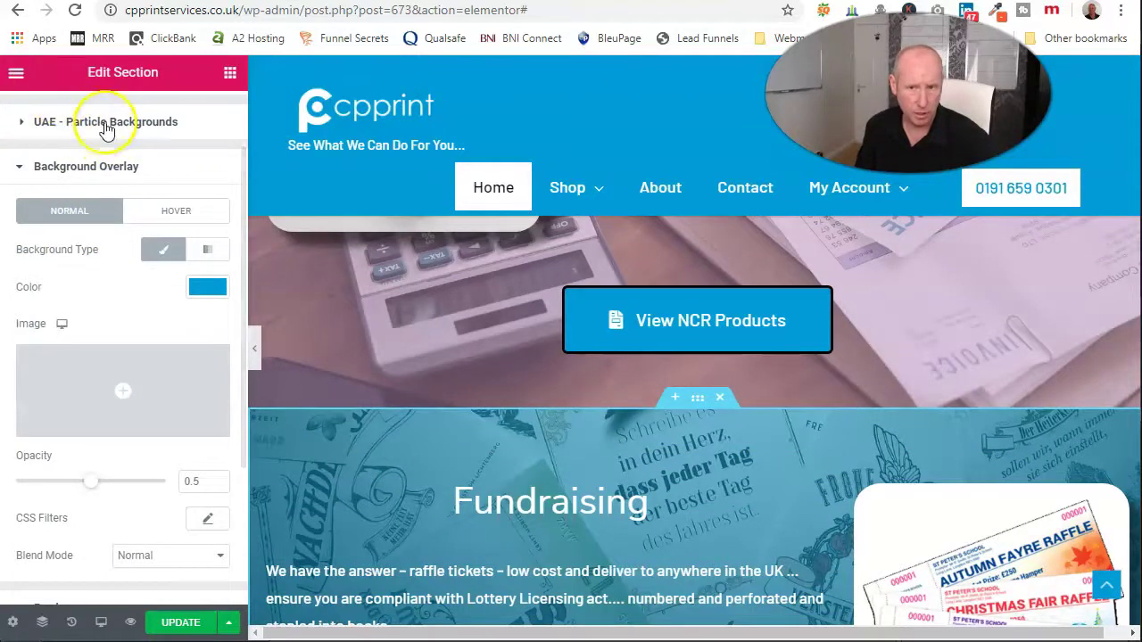
pyautogui.scroll(1, 133, 179)
# - Check the Layout tab, then review the Background settings under Style
pyautogui.click(39, 116)
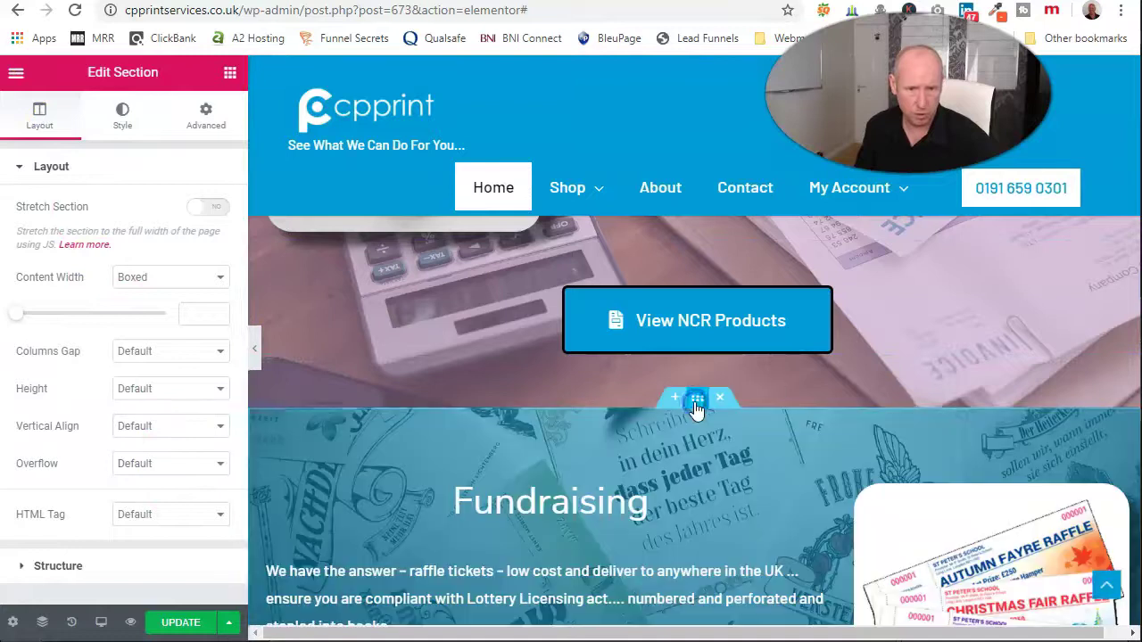
pyautogui.scroll(-1, 141, 369)
pyautogui.scroll(1, 138, 353)
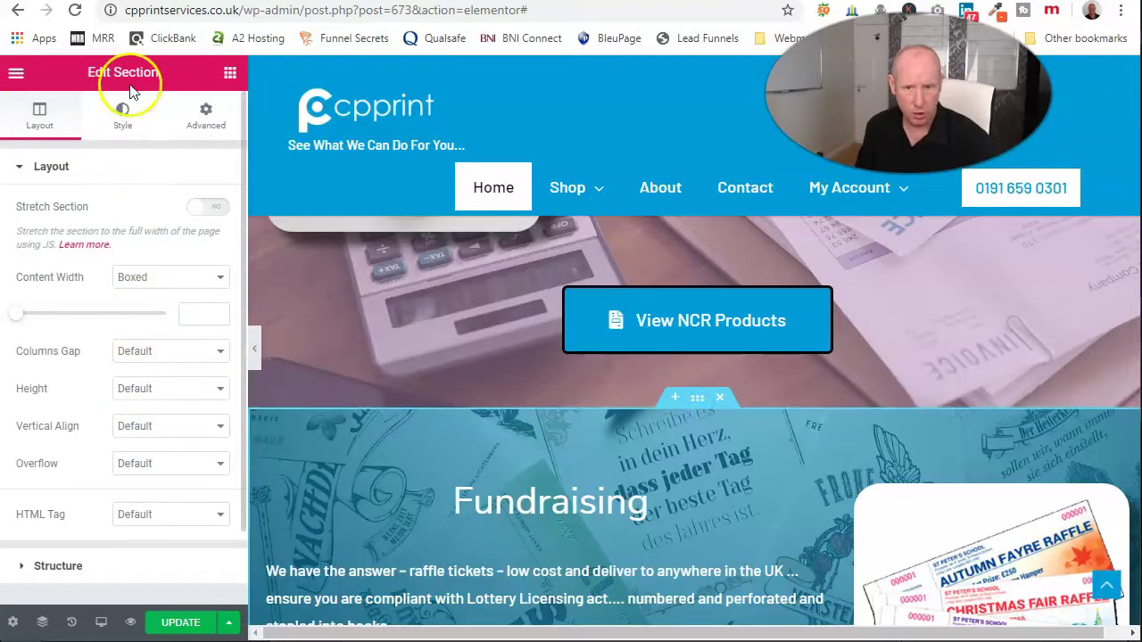
pyautogui.click(118, 114)
pyautogui.scroll(-1, 154, 268)
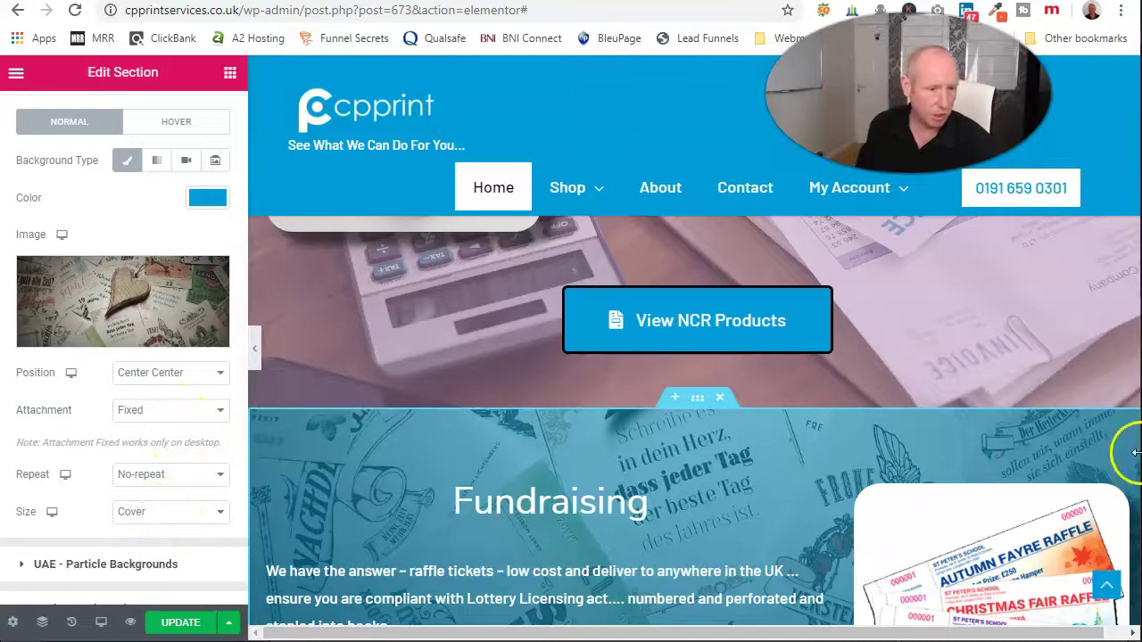
pyautogui.scroll(3, 718, 486)
pyautogui.scroll(-6, 721, 486)
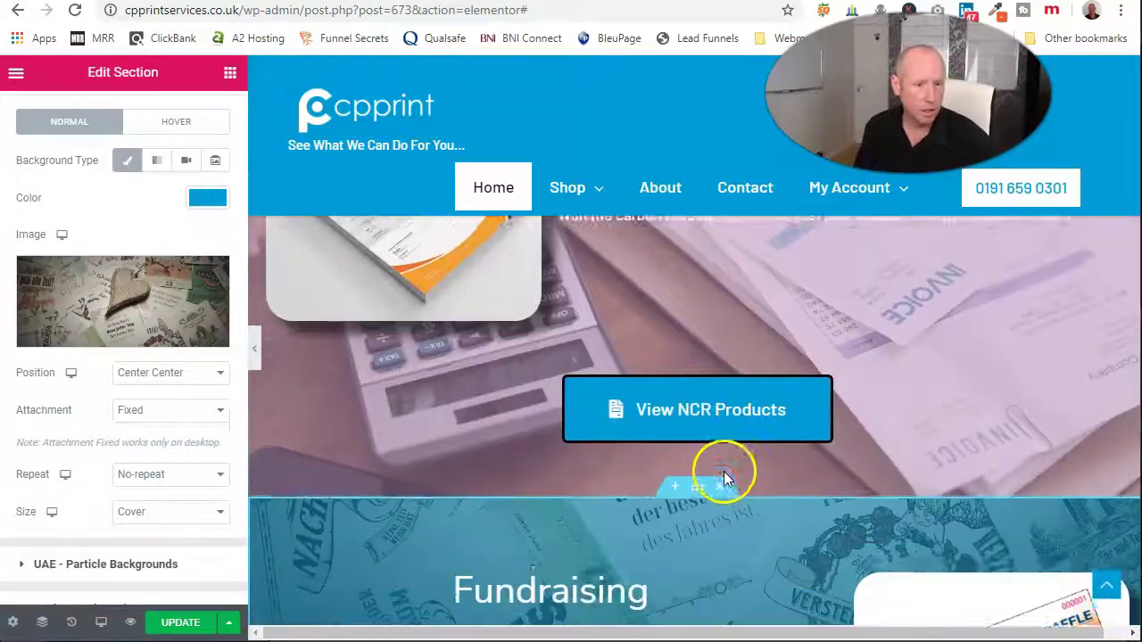
pyautogui.scroll(-3, 724, 474)
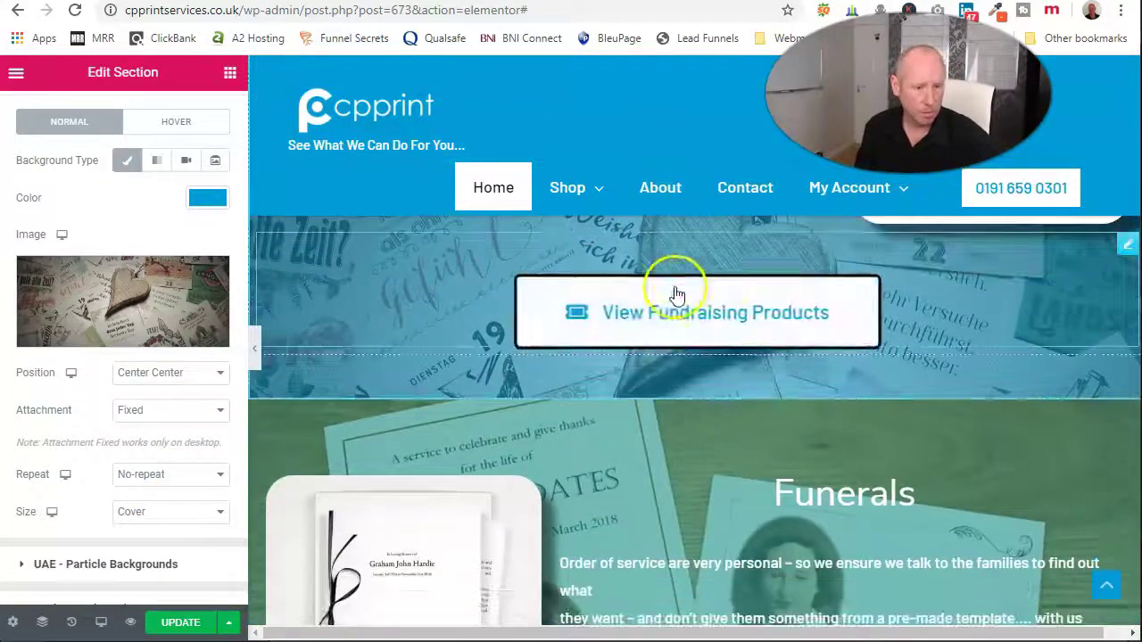
# - Select the View Fundraising Products button to bring up its Edit Button settings
pyautogui.click(683, 324)
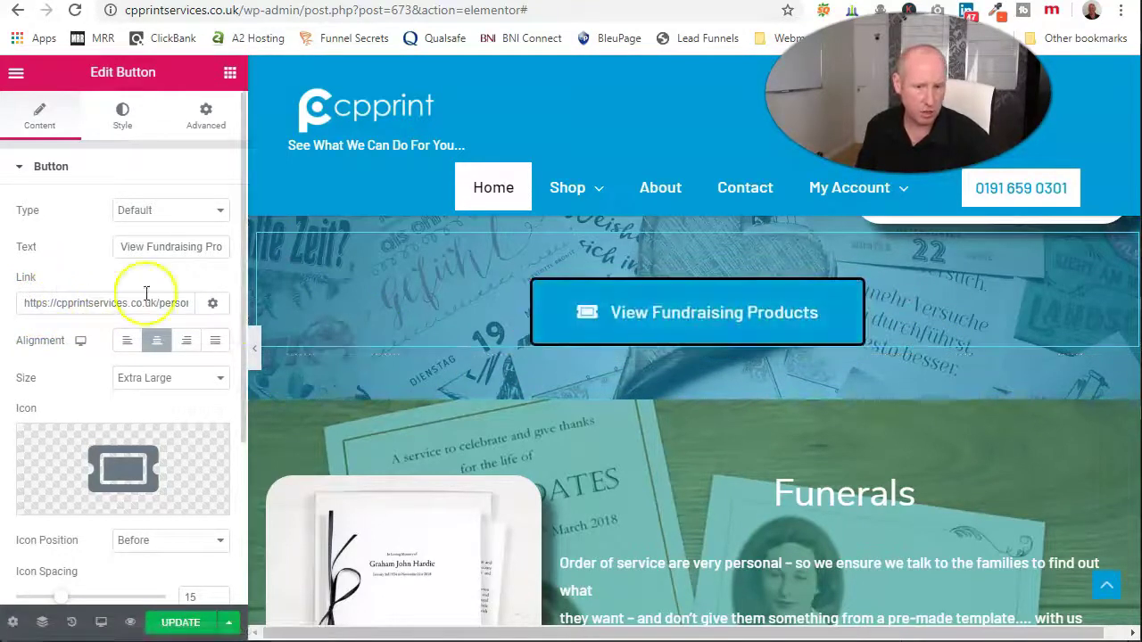
pyautogui.scroll(-2, 964, 365)
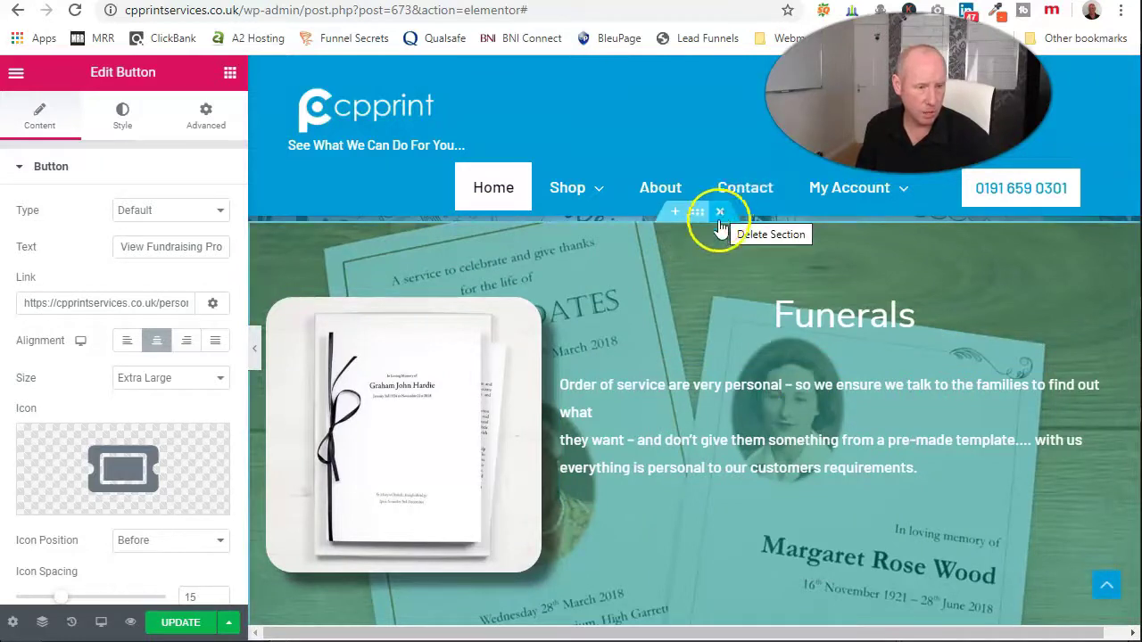
pyautogui.scroll(3, 764, 349)
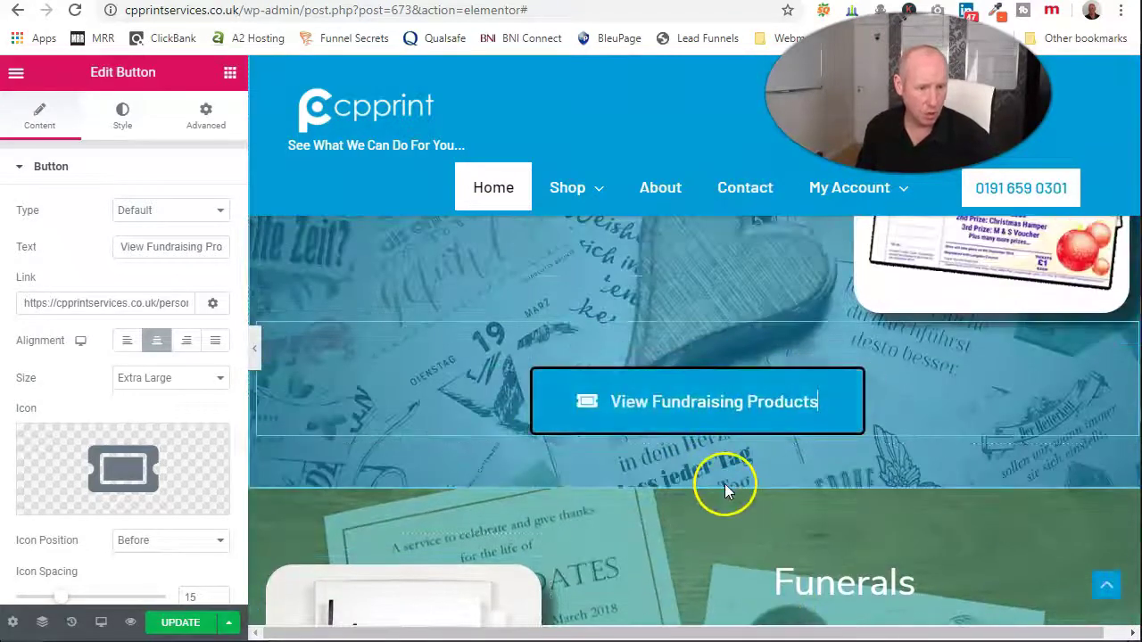
pyautogui.moveTo(691, 497)
pyautogui.scroll(-1, 691, 492)
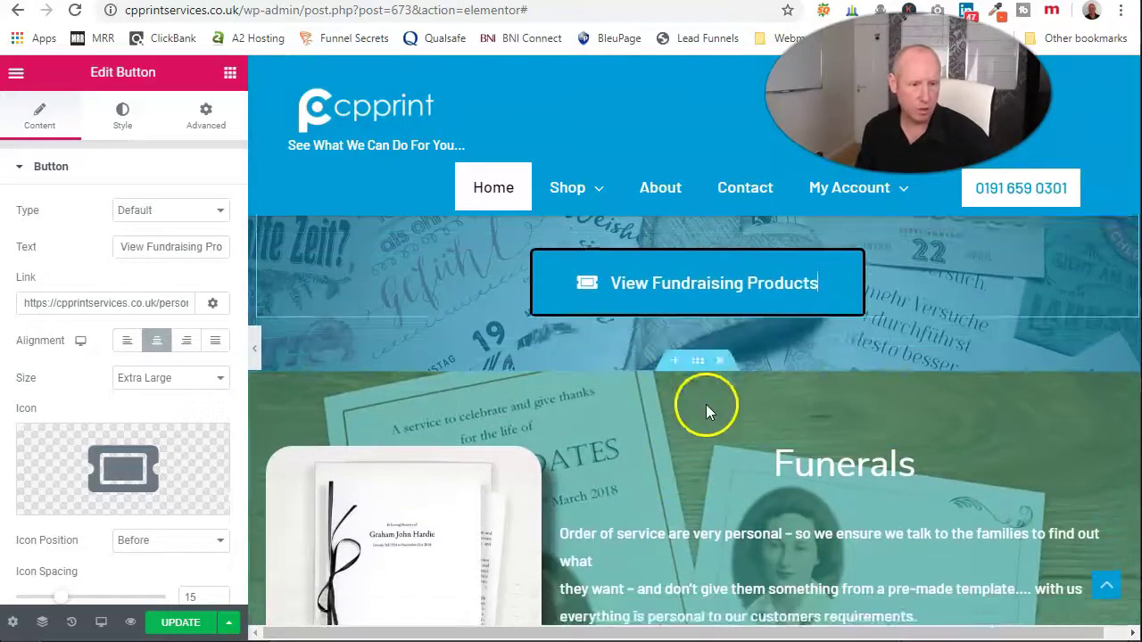
pyautogui.scroll(4, 706, 402)
pyautogui.scroll(1, 711, 413)
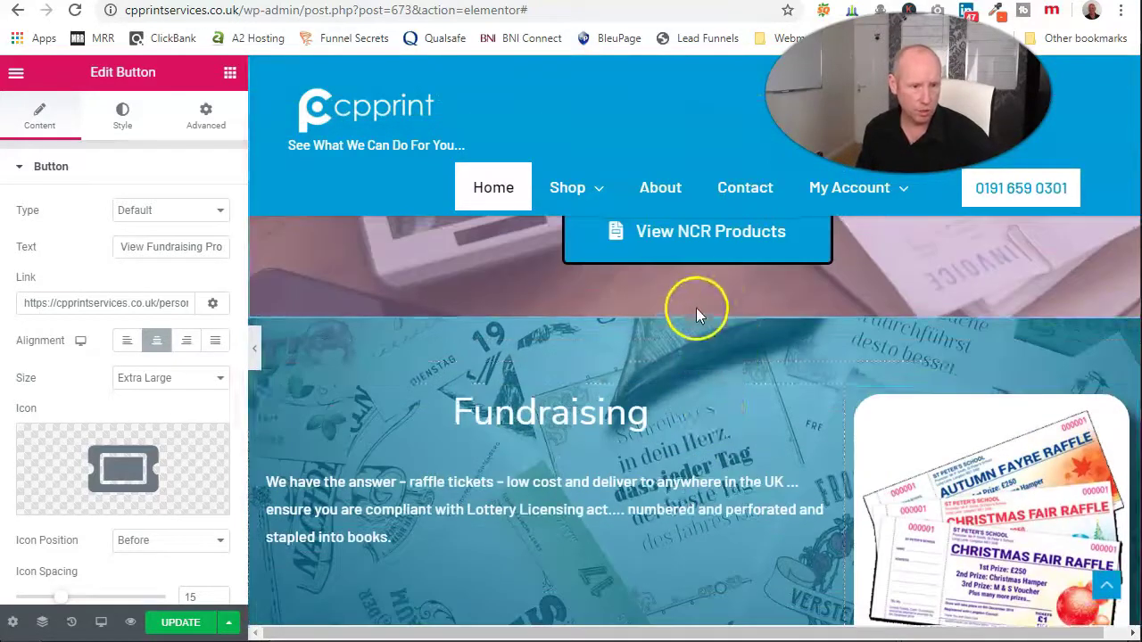
# - Bring up the section's context menu and dismiss it without choosing an action
pyautogui.rightClick(694, 314)
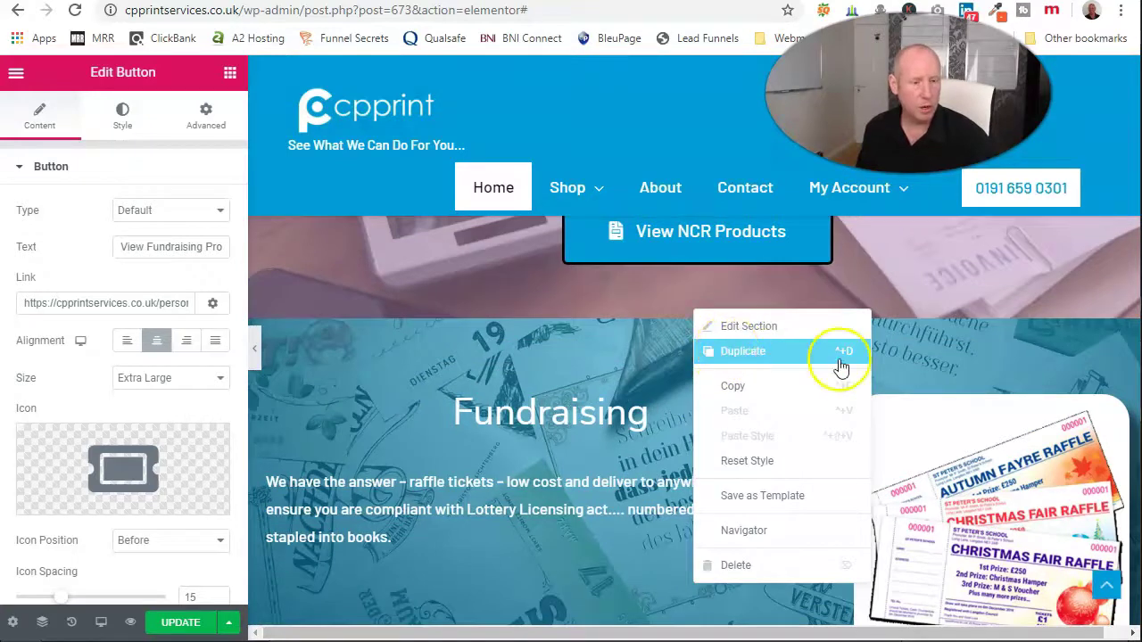
pyautogui.scroll(-3, 668, 446)
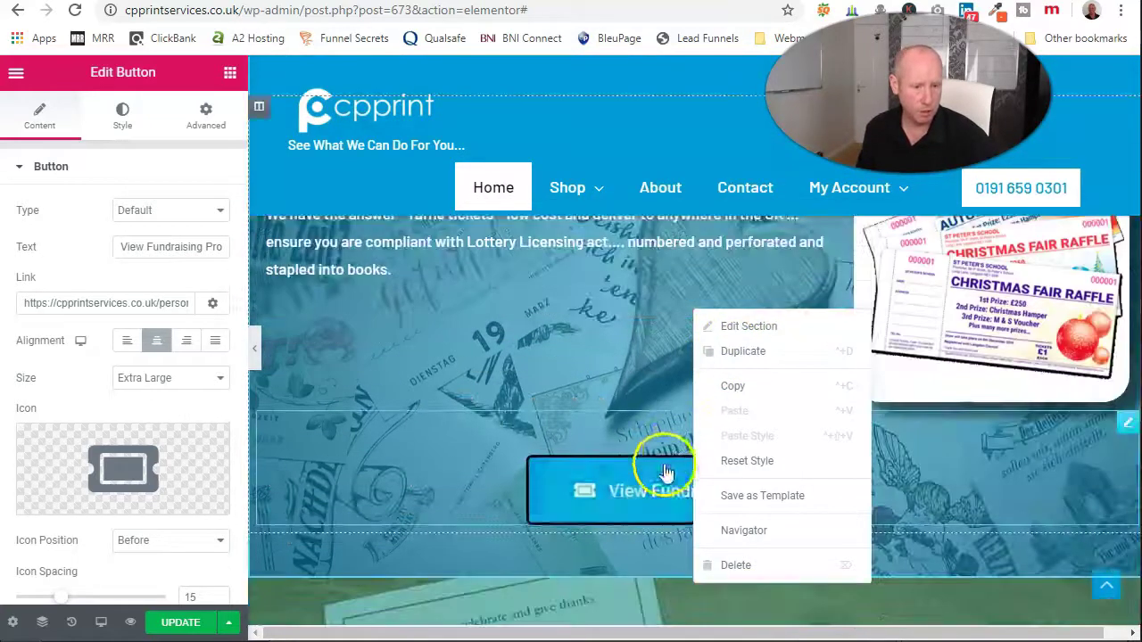
pyautogui.click(673, 572)
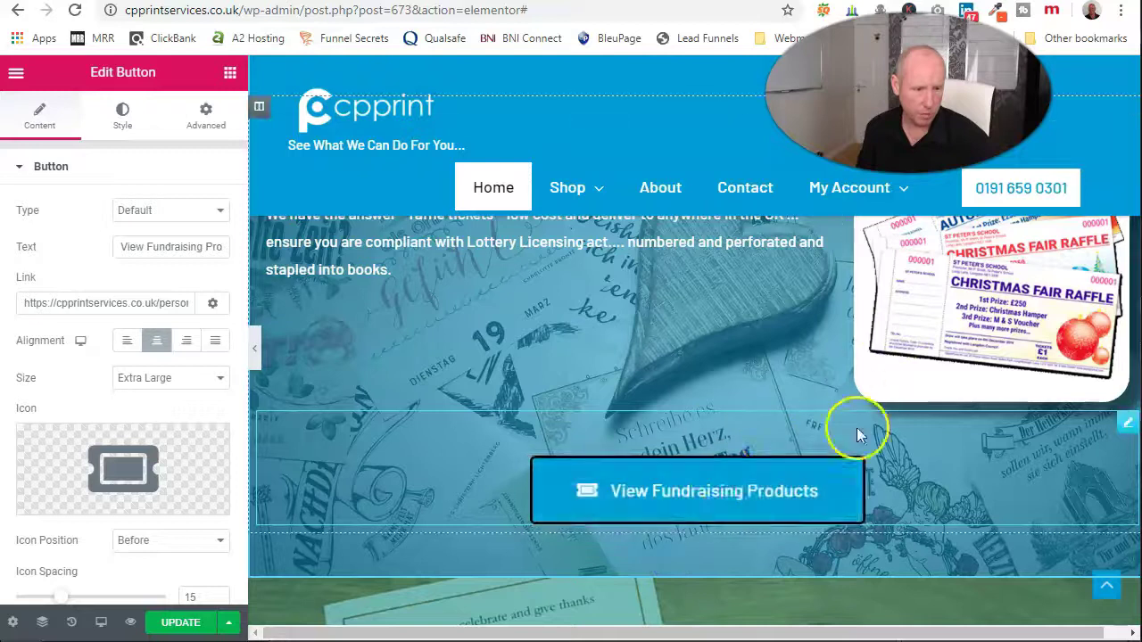
pyautogui.scroll(-2, 785, 499)
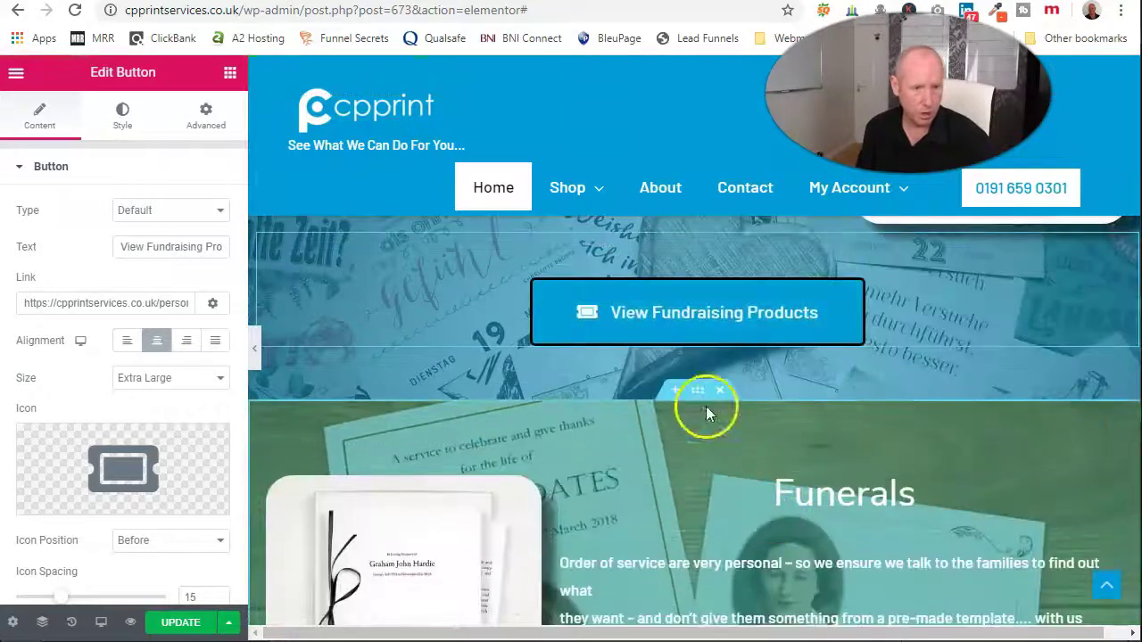
# - Add a one-column section below Fundraising and drop a Heading widget into it
pyautogui.click(674, 393)
pyautogui.click(675, 470)
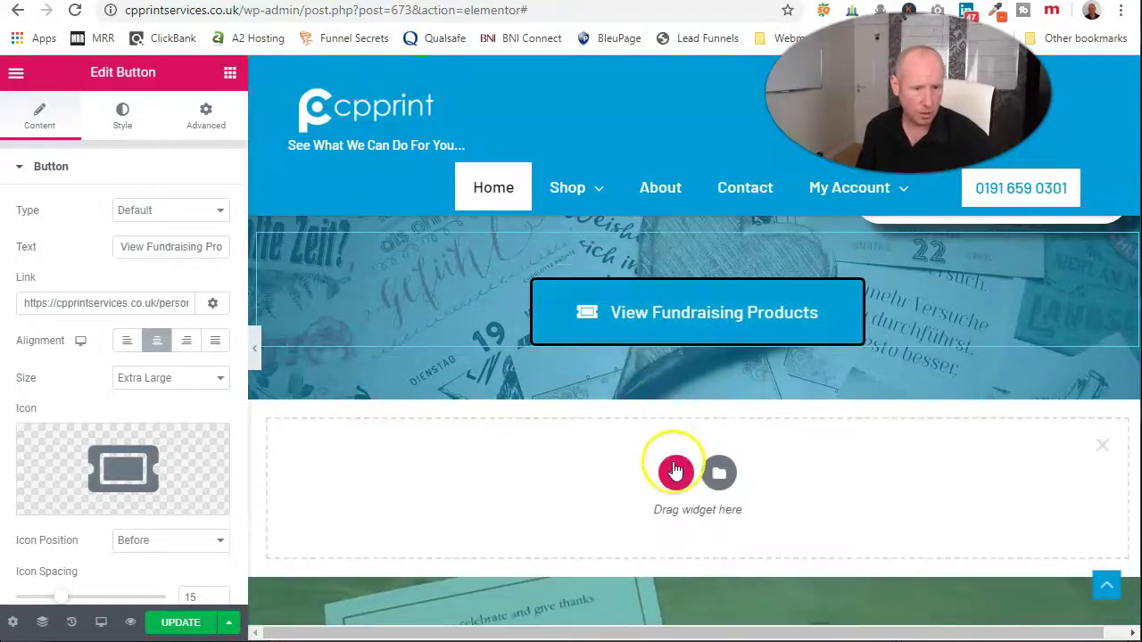
pyautogui.click(446, 522)
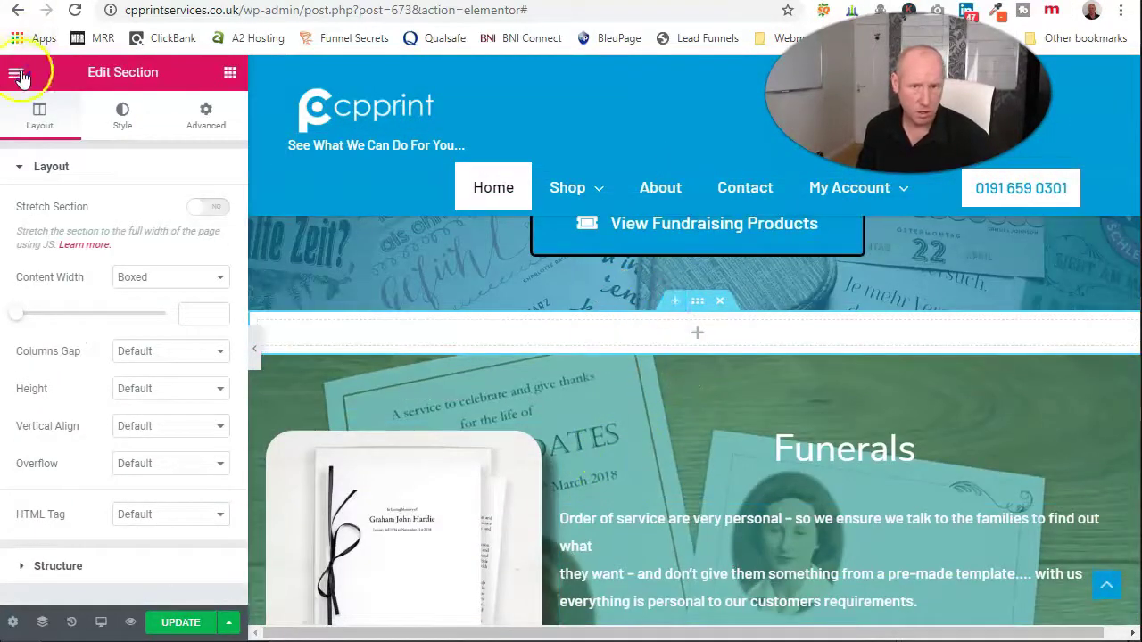
pyautogui.click(18, 75)
pyautogui.moveTo(178, 254); pyautogui.dragTo(738, 348)
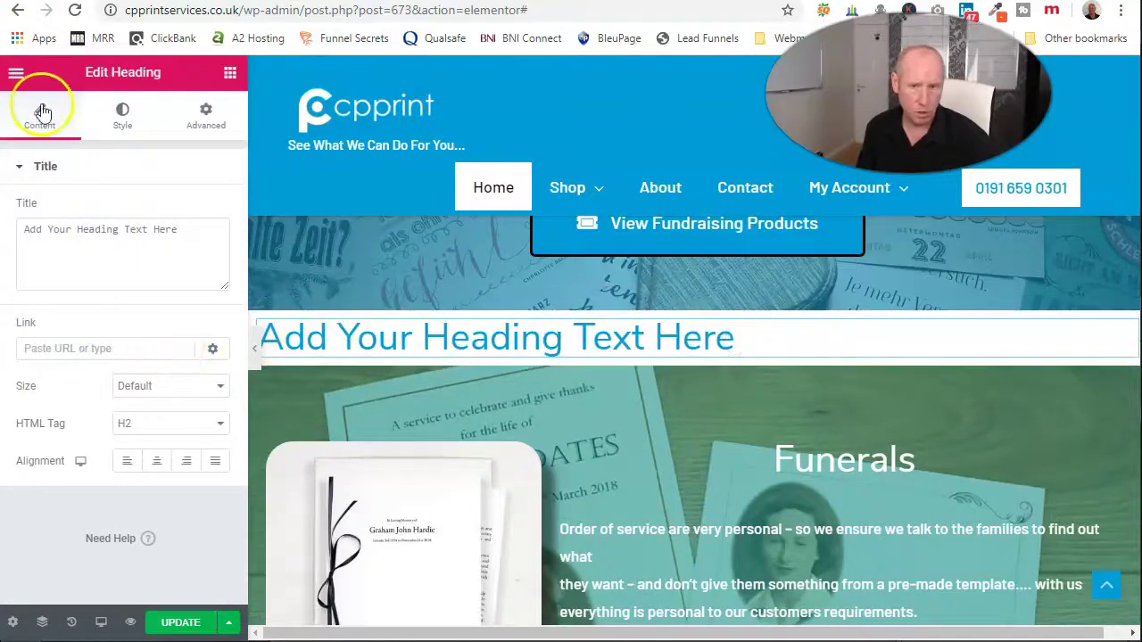
# - Add a two-column Inner Section under the heading with an Image widget in the right column
pyautogui.click(18, 75)
pyautogui.press('Escape')
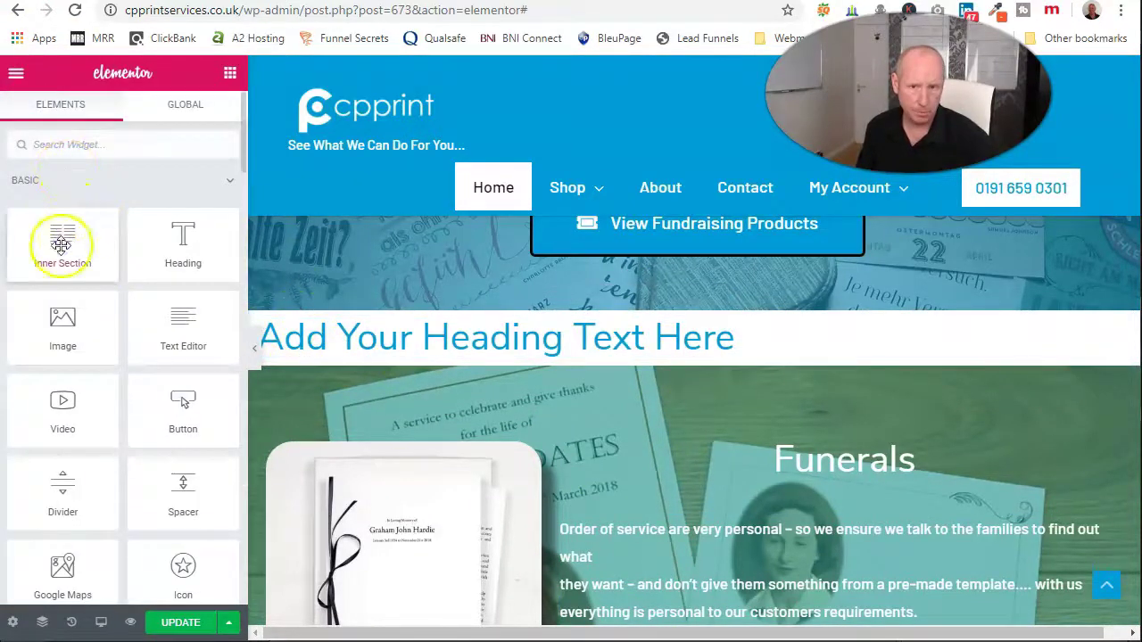
pyautogui.moveTo(60, 245); pyautogui.dragTo(612, 347)
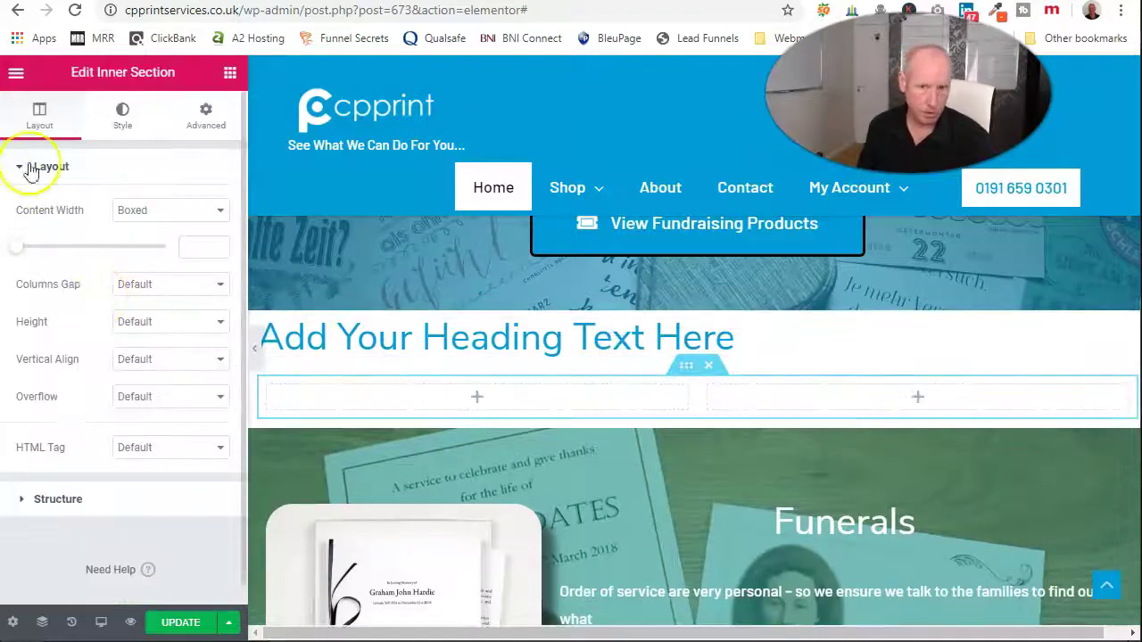
pyautogui.click(18, 75)
pyautogui.click(17, 75)
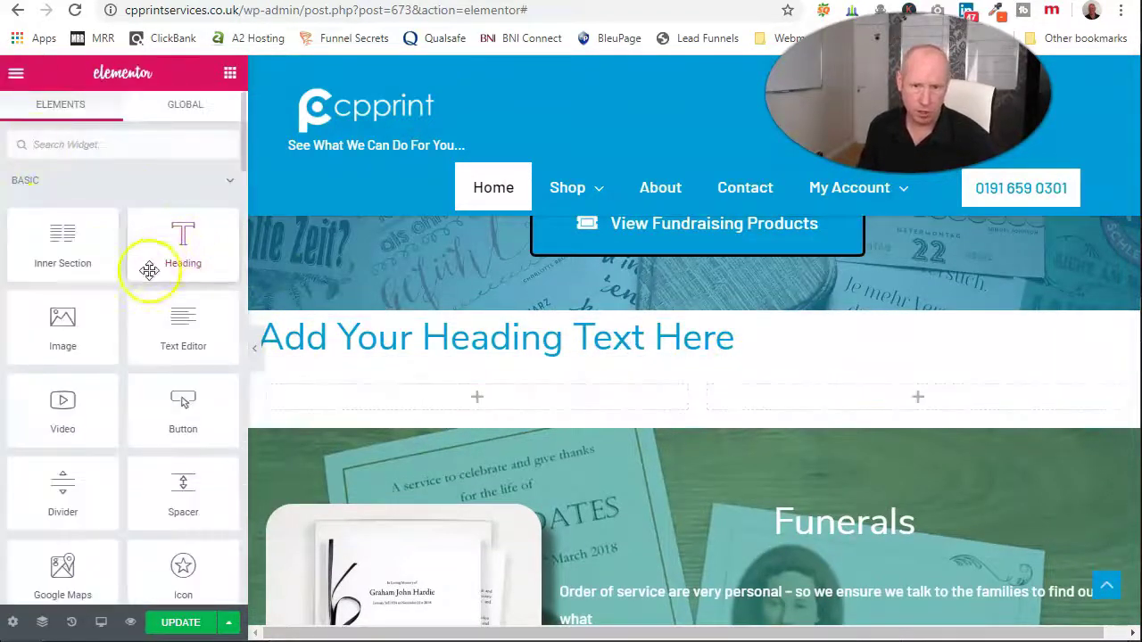
pyautogui.moveTo(84, 299); pyautogui.dragTo(910, 396)
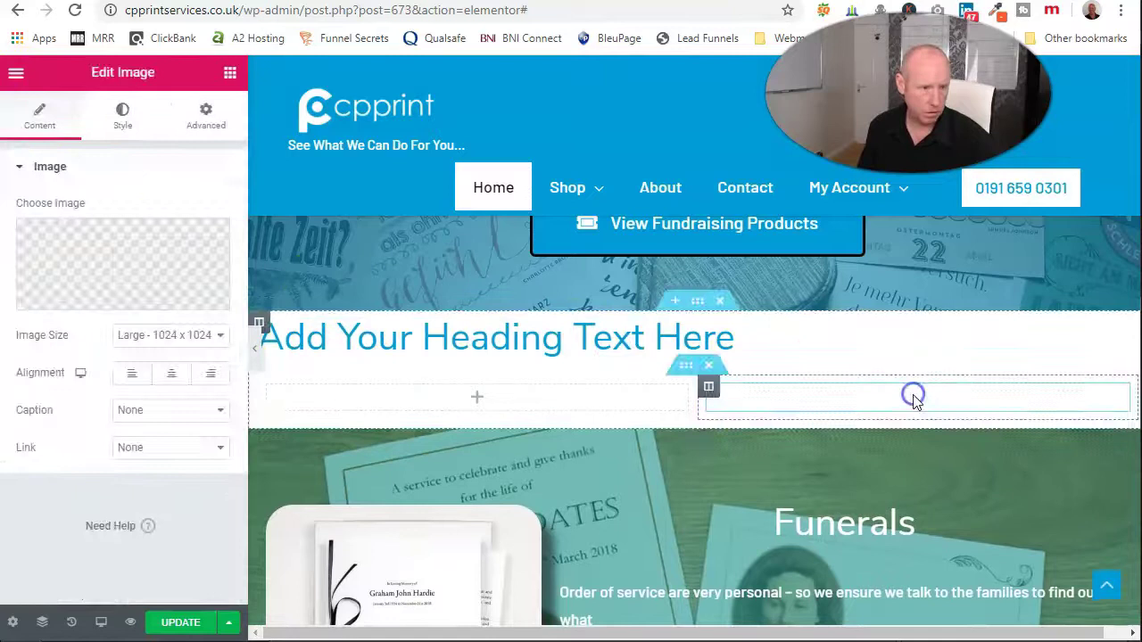
pyautogui.scroll(-3, 984, 512)
pyautogui.scroll(3, 972, 502)
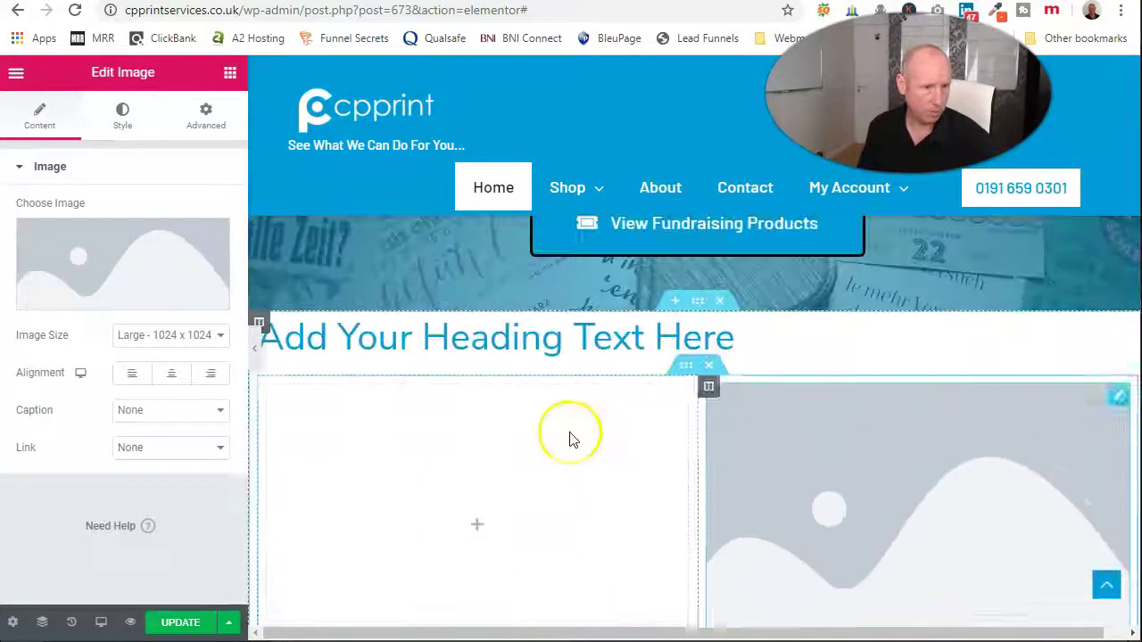
# - Give the new section a Classic background using the youth-connection FAME poster image
pyautogui.click(696, 303)
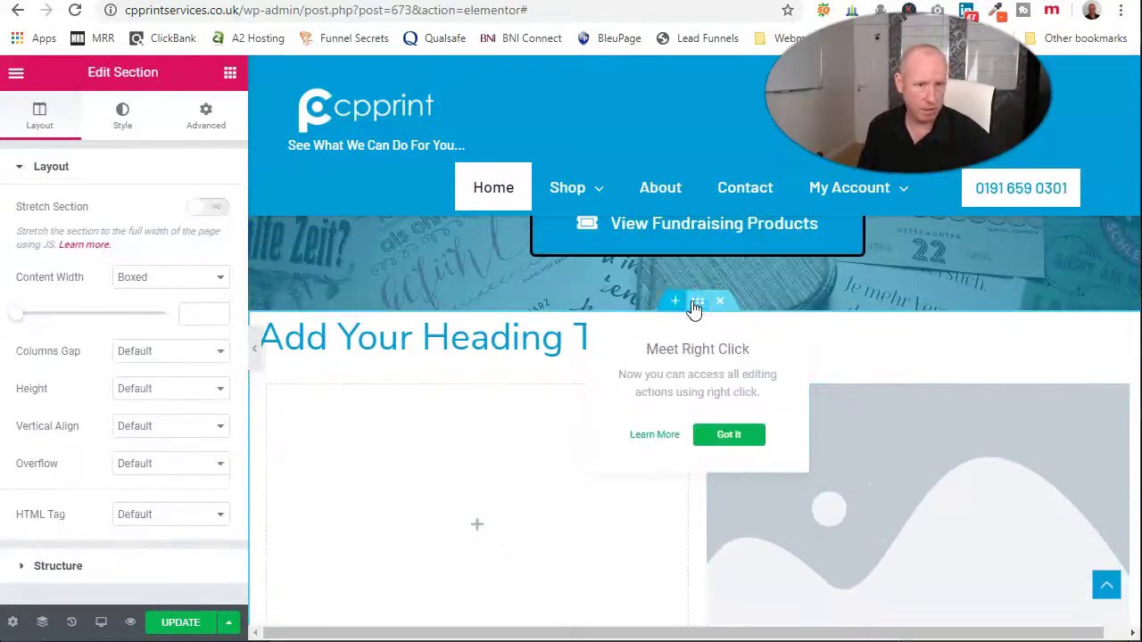
pyautogui.click(122, 121)
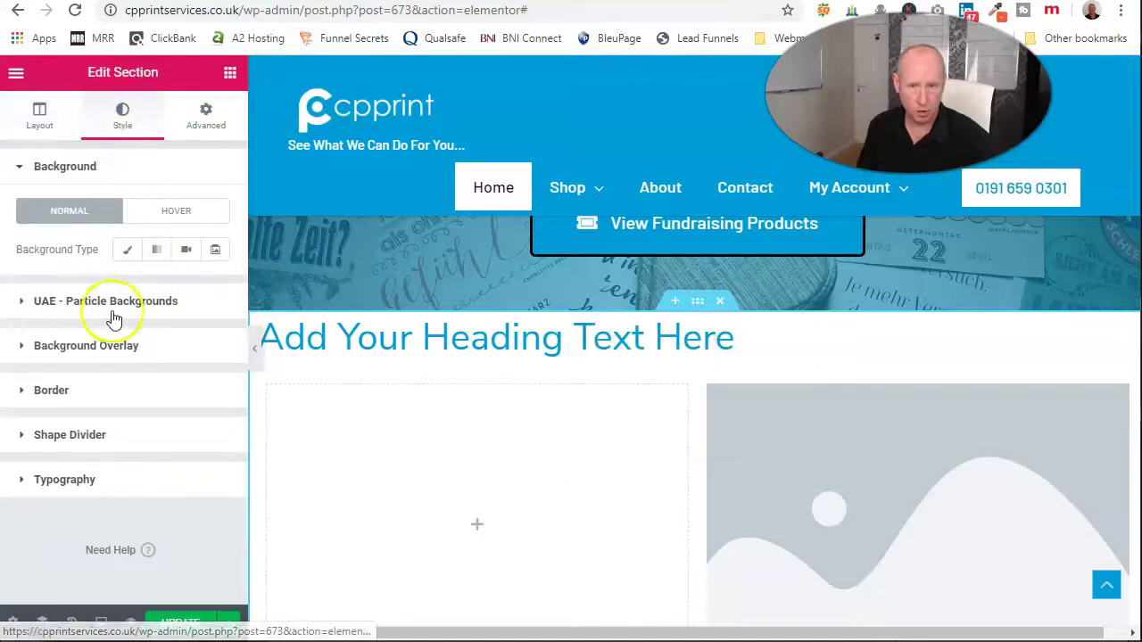
pyautogui.click(129, 253)
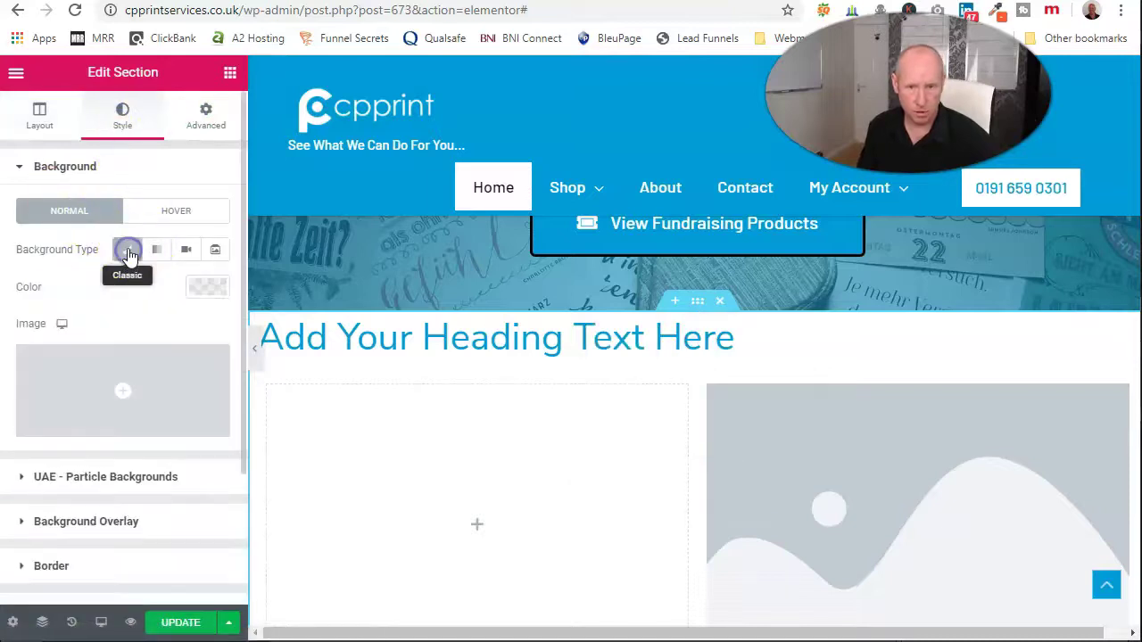
pyautogui.click(171, 379)
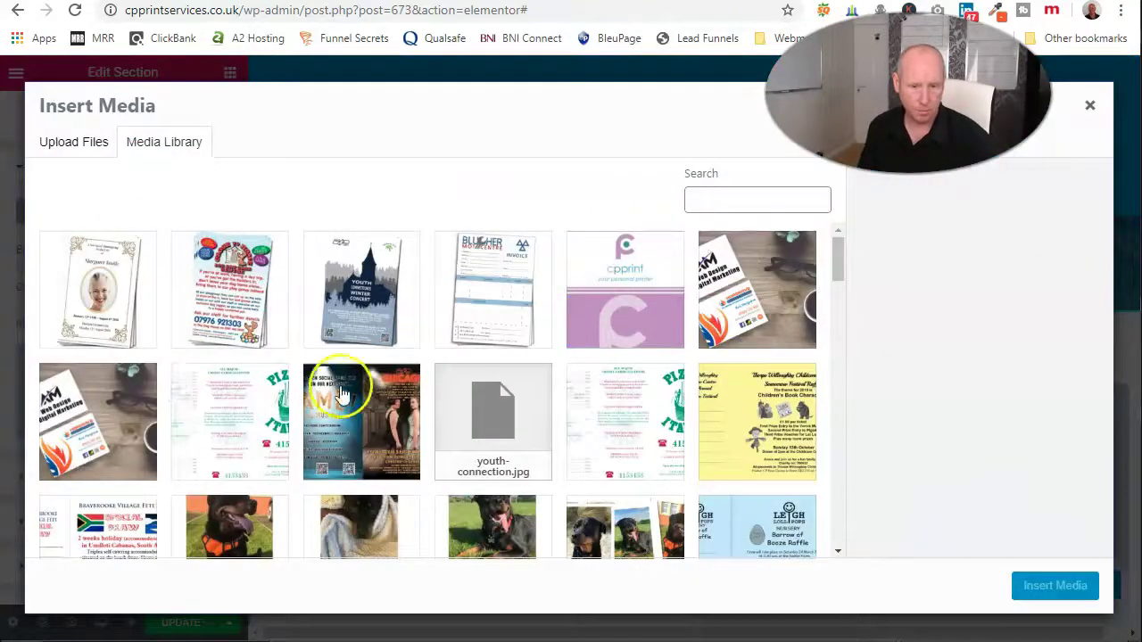
pyautogui.click(343, 401)
pyautogui.click(1039, 585)
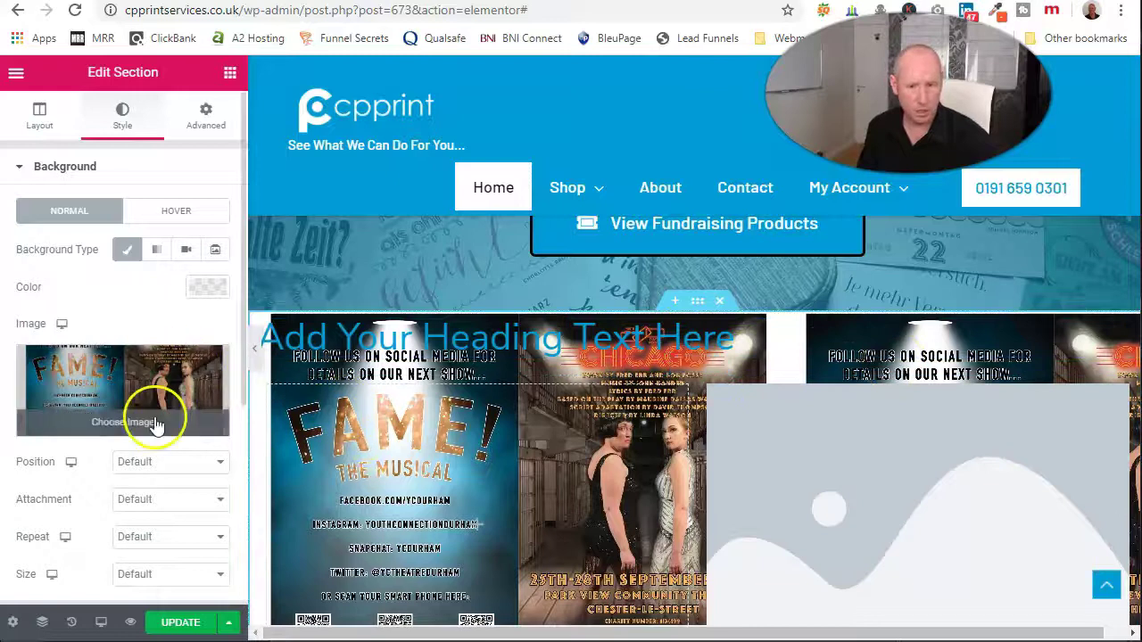
# - Set the background image to No-repeat, Cover size and Fixed attachment
pyautogui.click(143, 547)
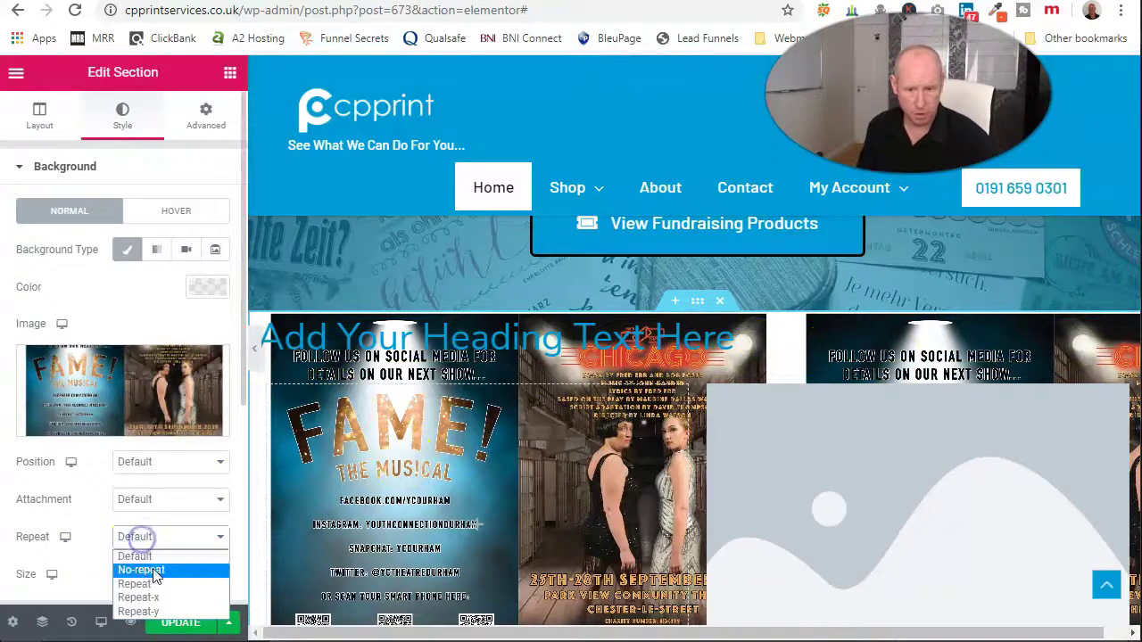
pyautogui.click(151, 574)
pyautogui.click(801, 357)
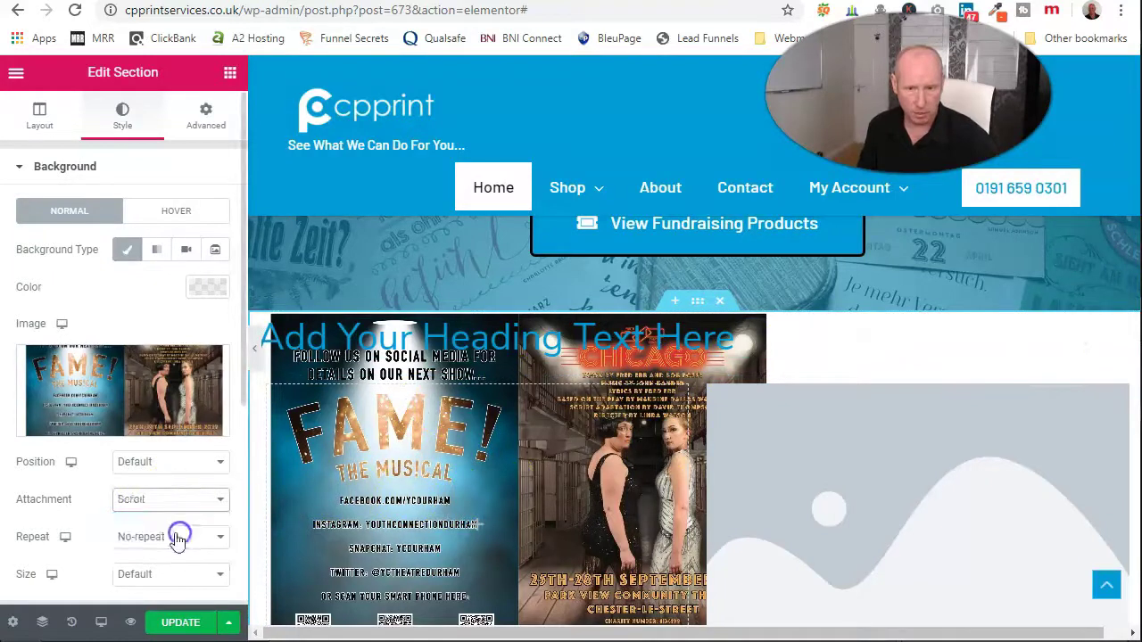
pyautogui.click(178, 580)
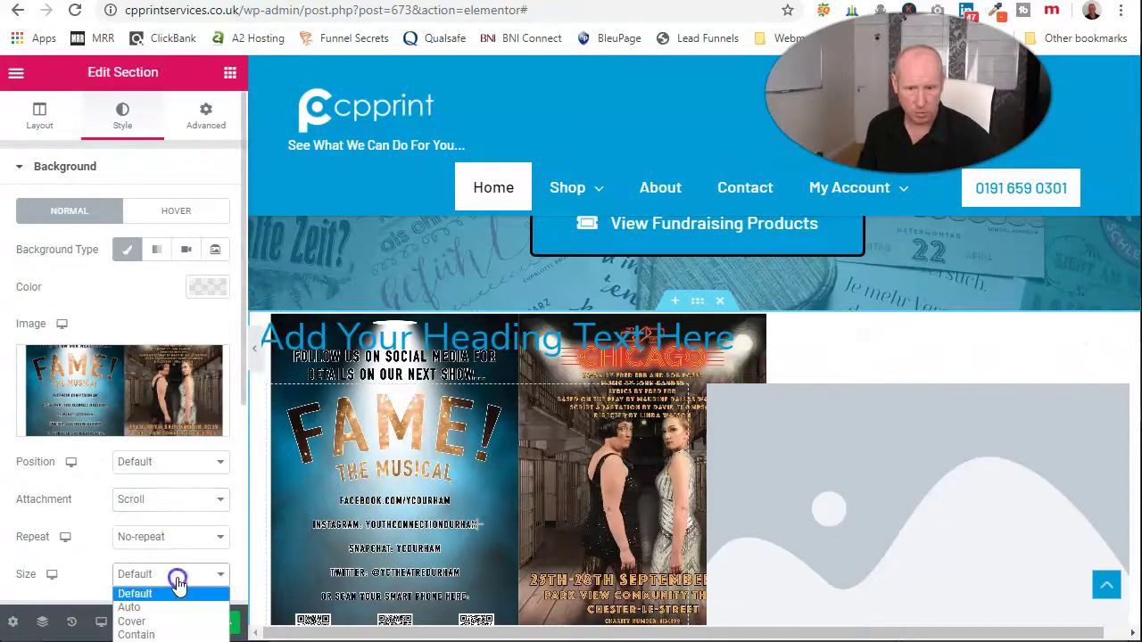
pyautogui.click(143, 622)
pyautogui.scroll(-3, 879, 553)
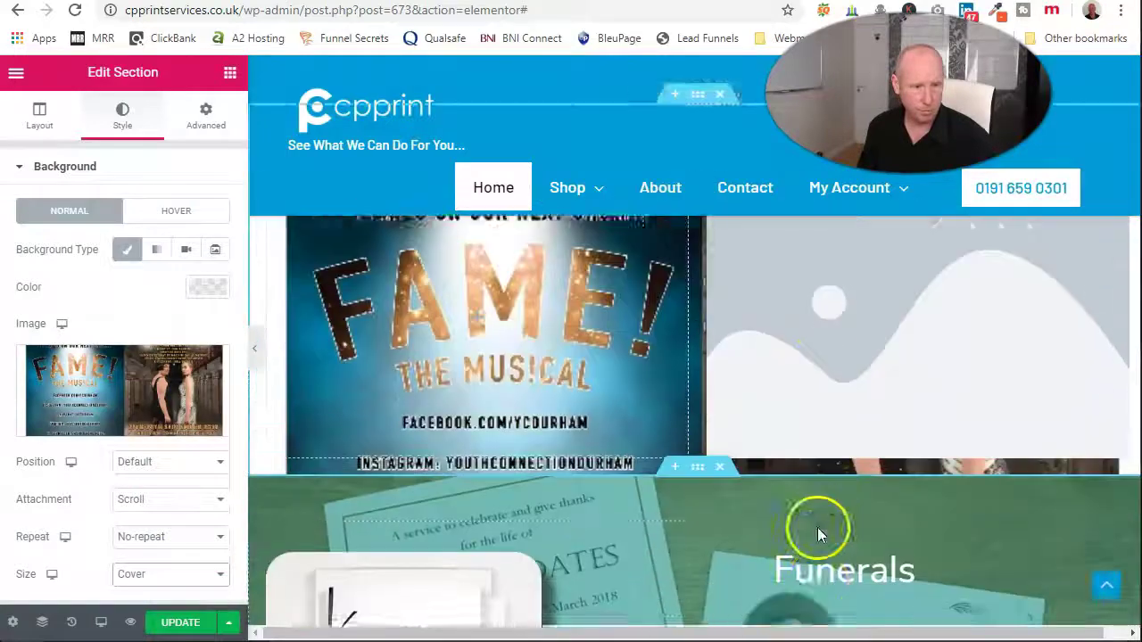
pyautogui.scroll(2, 342, 544)
pyautogui.click(223, 504)
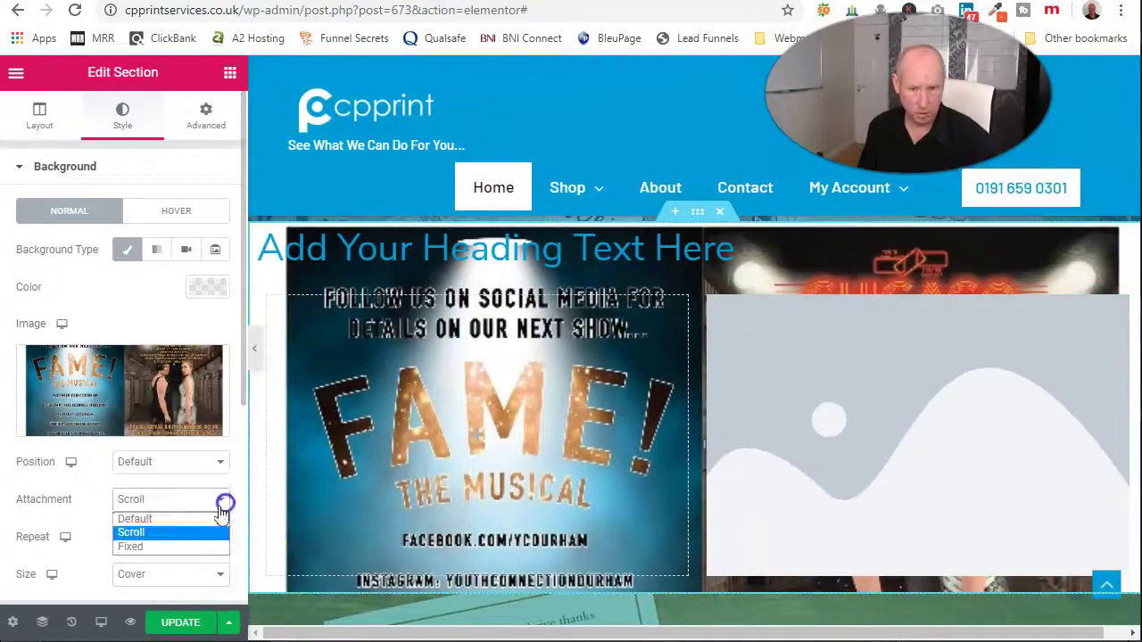
pyautogui.click(214, 547)
pyautogui.scroll(-3, 663, 398)
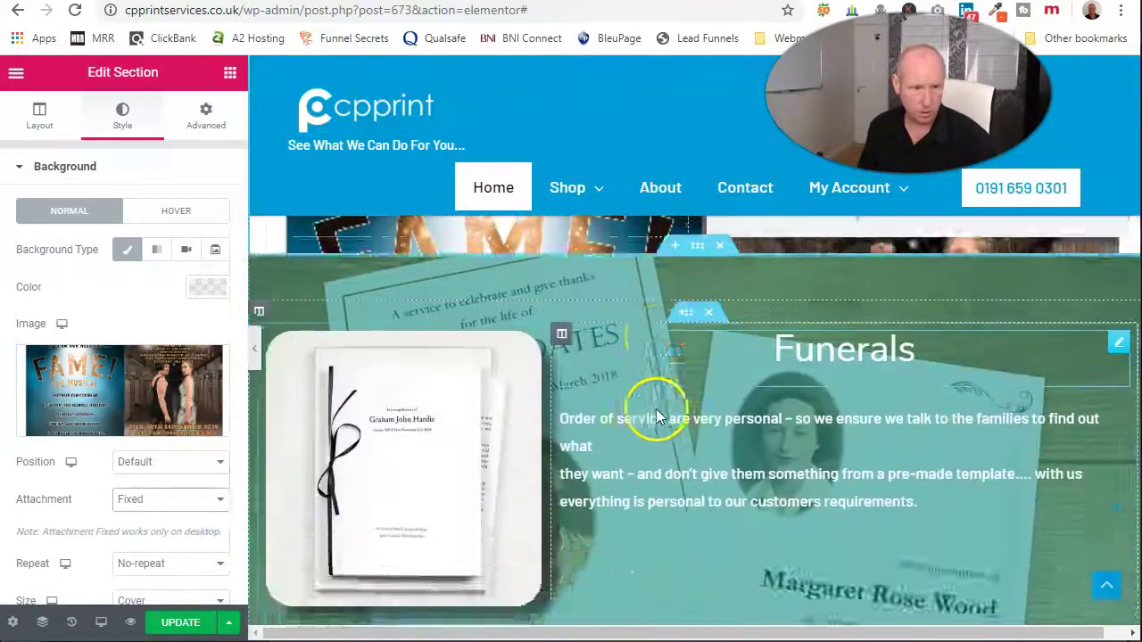
pyautogui.scroll(3, 657, 407)
pyautogui.scroll(-1, 661, 395)
pyautogui.scroll(-1, 663, 389)
pyautogui.scroll(1, 659, 380)
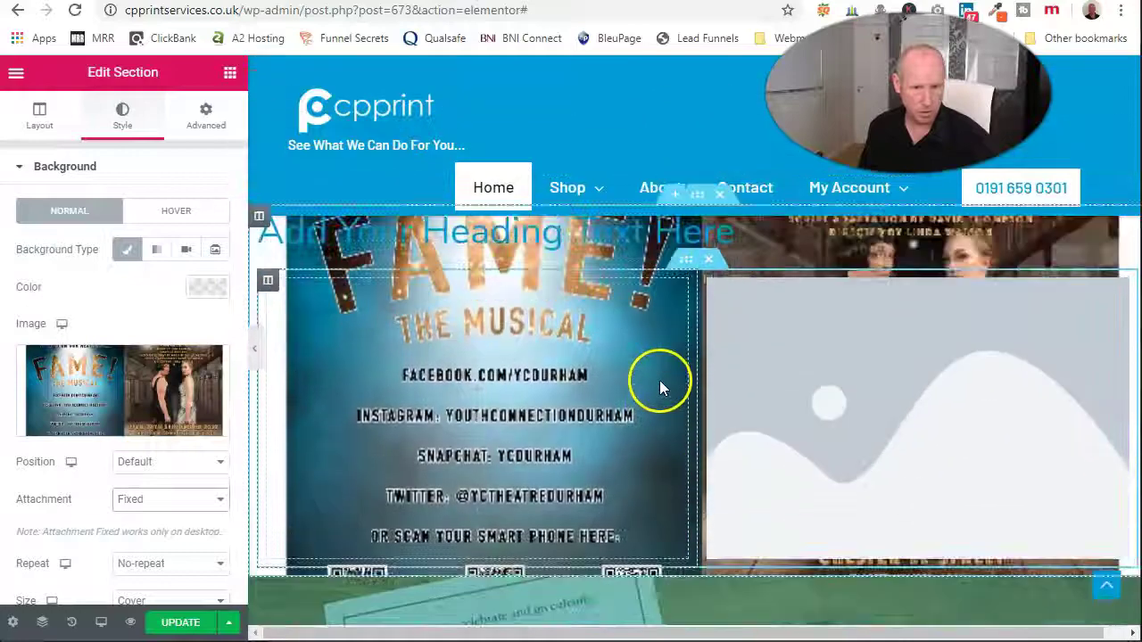
pyautogui.scroll(-1, 658, 380)
pyautogui.scroll(2, 658, 380)
pyautogui.scroll(-3, 662, 388)
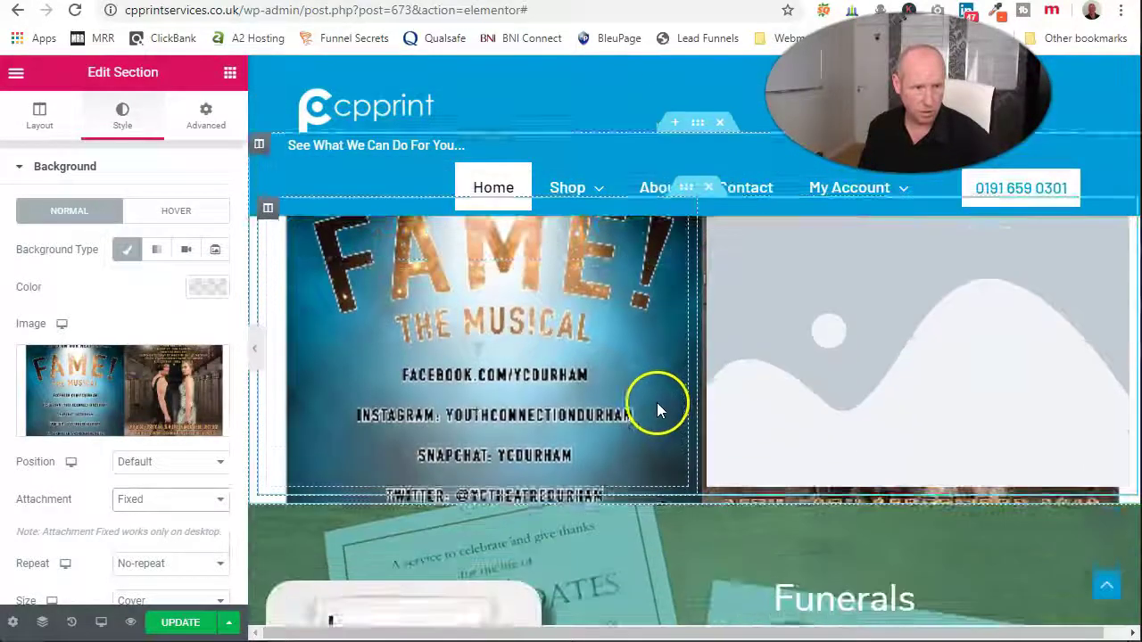
pyautogui.scroll(3, 657, 402)
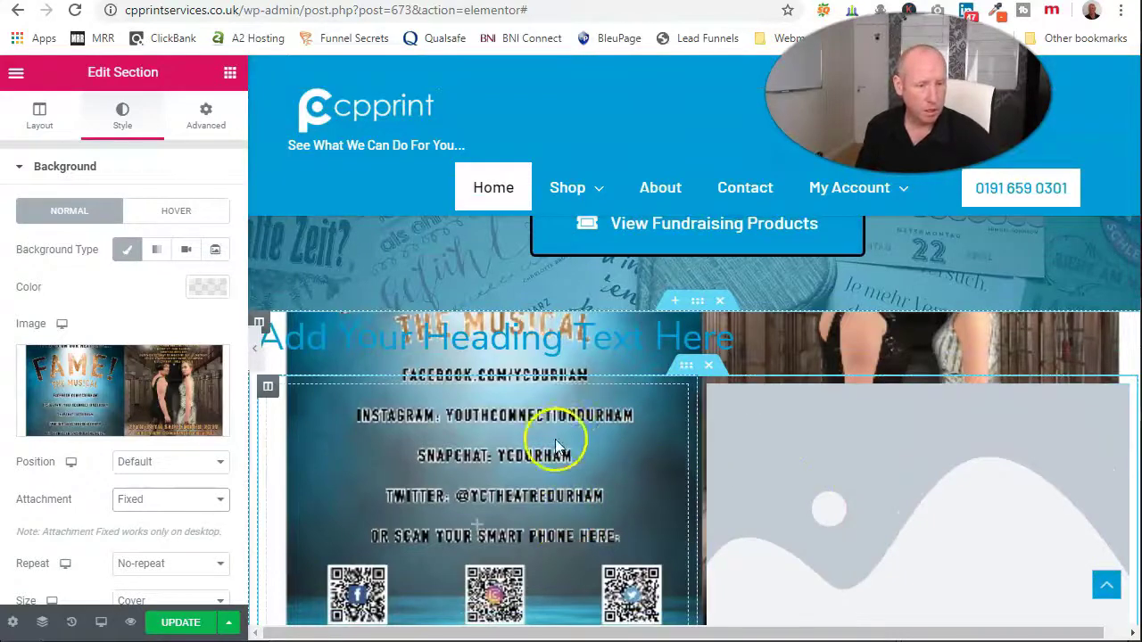
pyautogui.scroll(2, 571, 419)
pyautogui.scroll(-2, 588, 433)
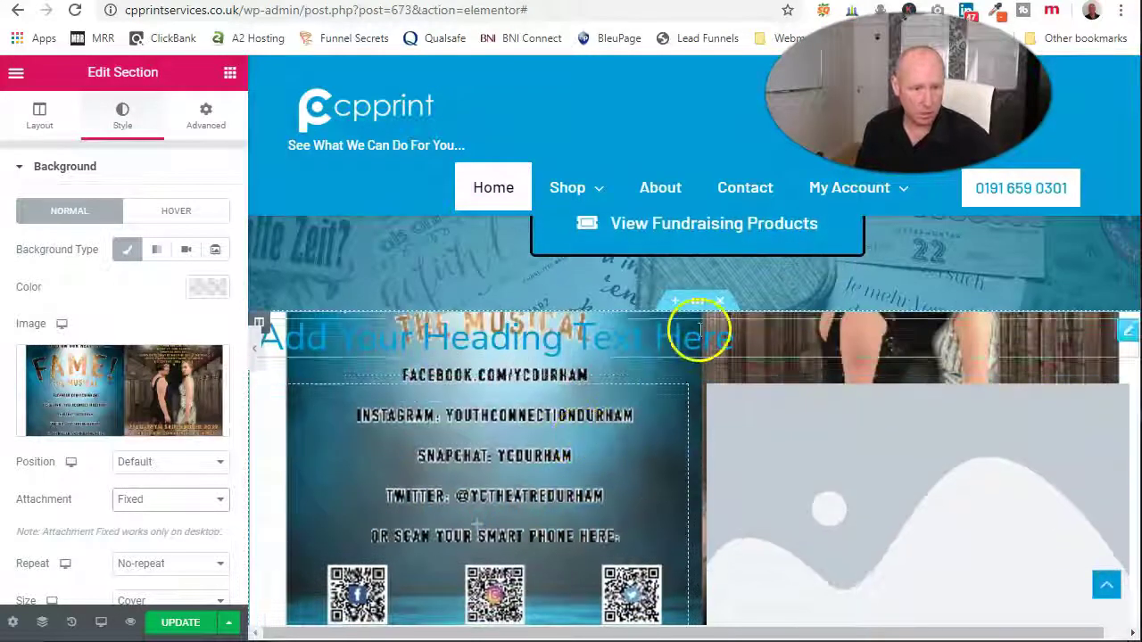
pyautogui.scroll(-3, 691, 381)
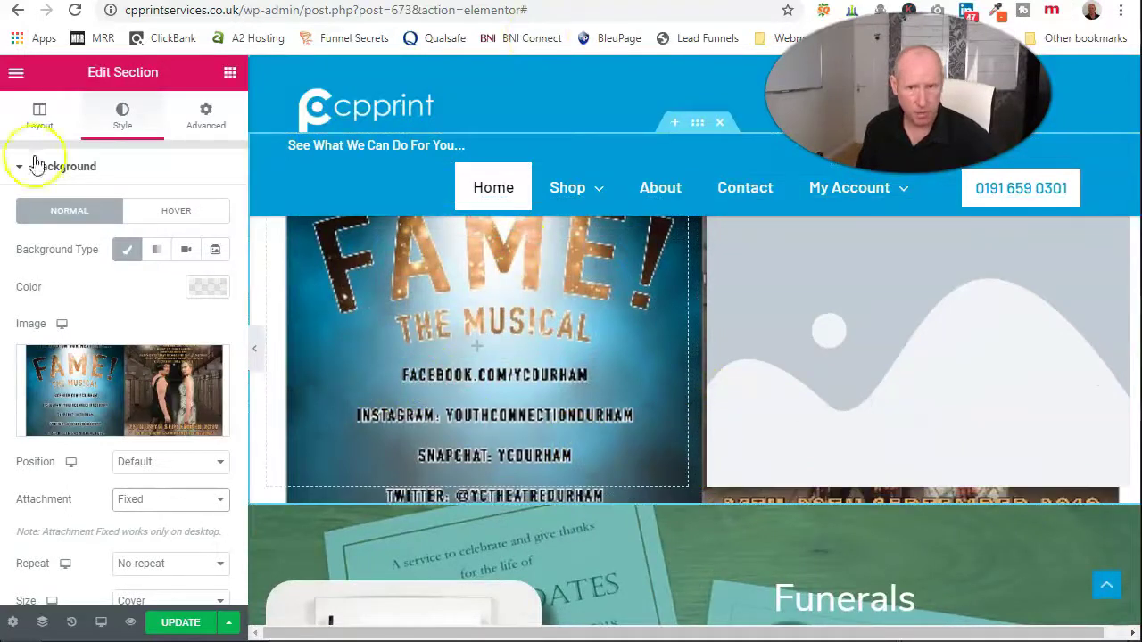
# - Drag a new Button widget into the new section
pyautogui.click(16, 75)
pyautogui.click(14, 75)
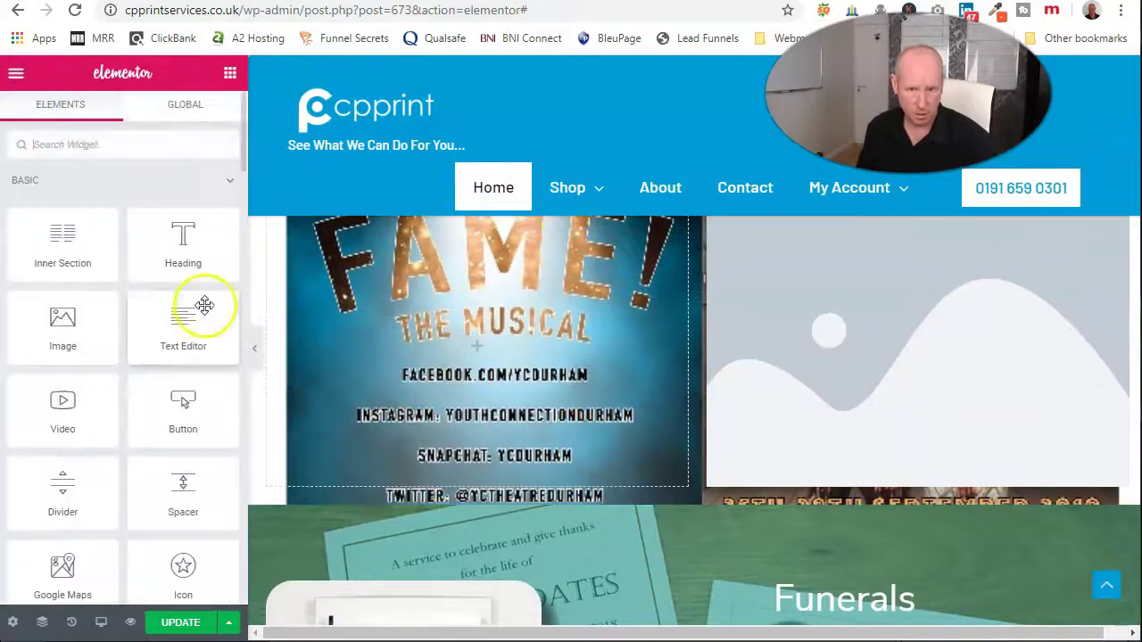
pyautogui.moveTo(178, 412); pyautogui.dragTo(726, 550)
pyautogui.scroll(5, 702, 339)
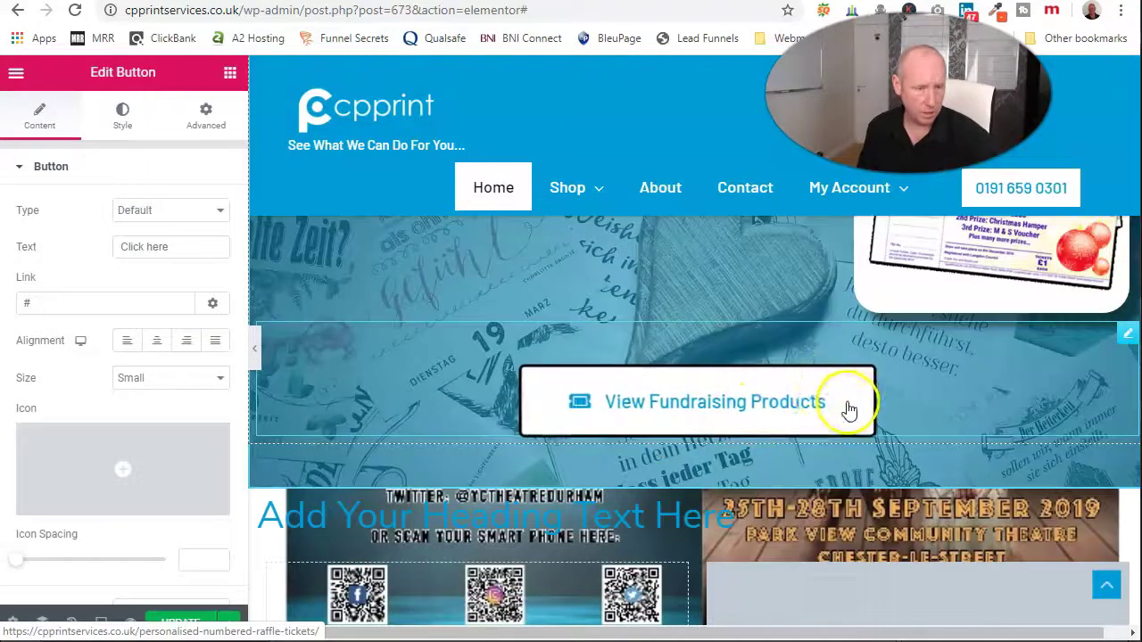
pyautogui.scroll(-4, 844, 408)
pyautogui.scroll(3, 844, 408)
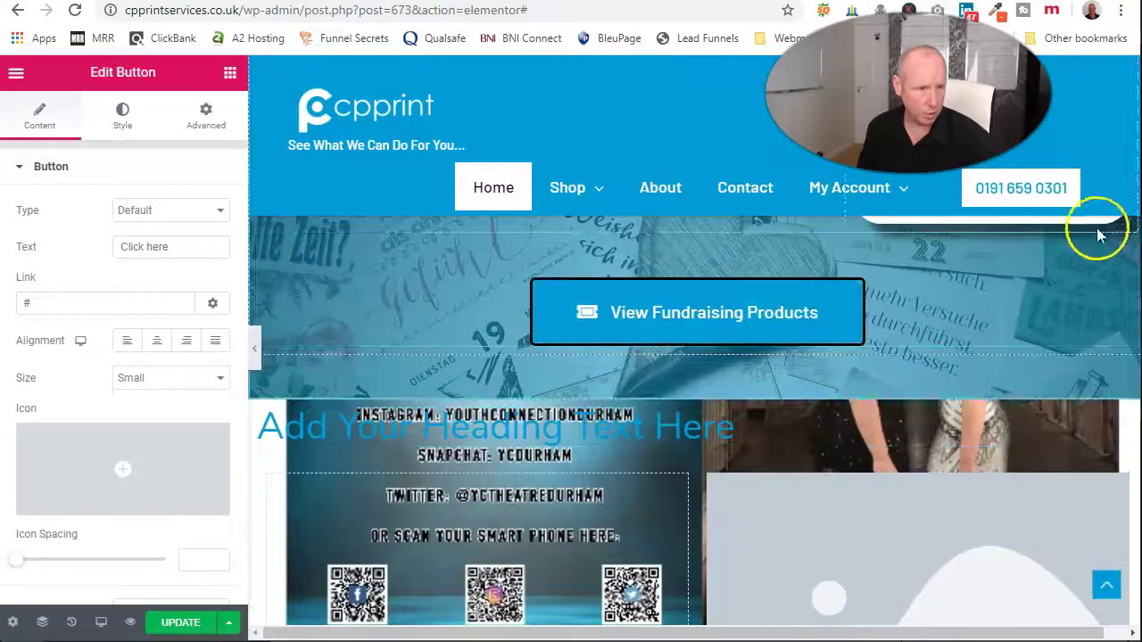
# - Duplicate the View Fundraising Products button and move the copy into the new section
pyautogui.rightClick(1126, 252)
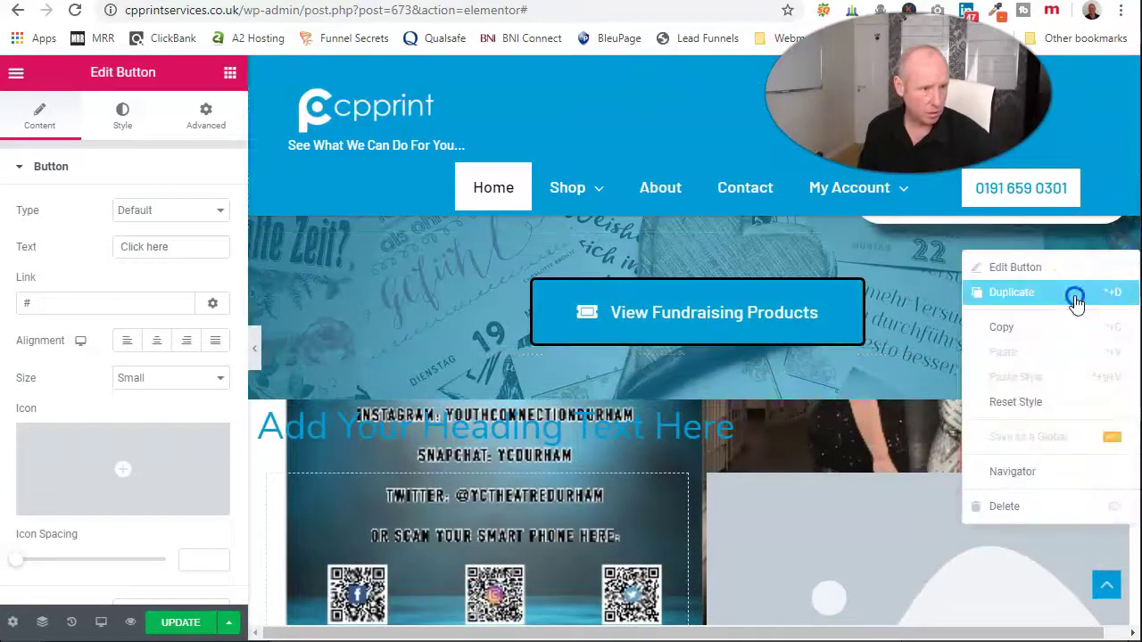
pyautogui.click(1075, 301)
pyautogui.moveTo(1121, 378); pyautogui.dragTo(647, 249)
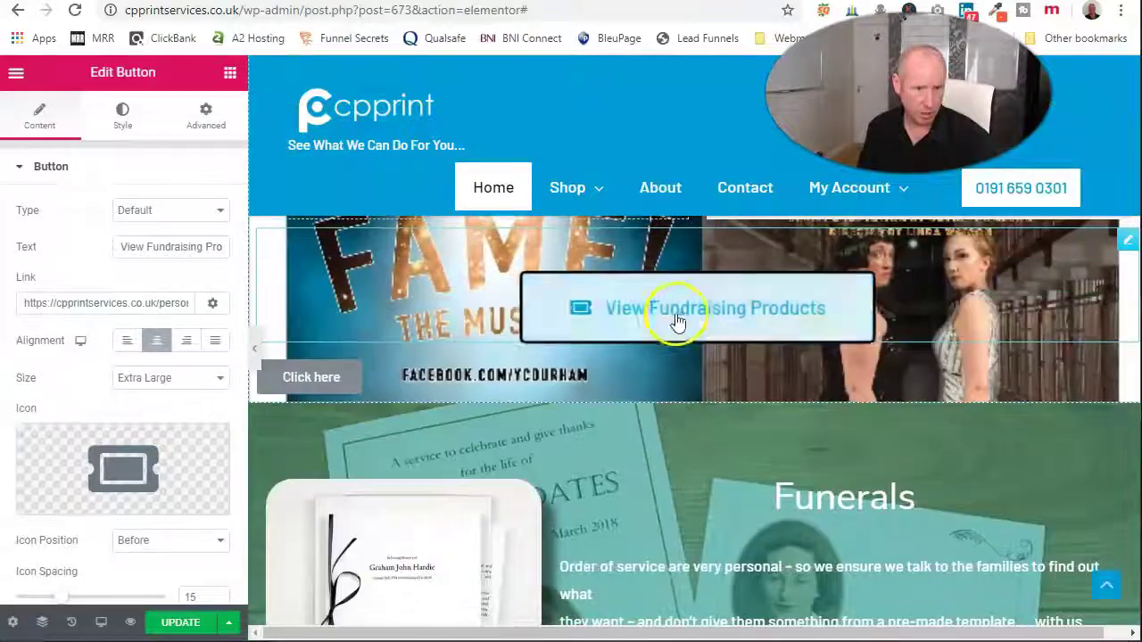
# - Link the copied button to the Contact CP Print Services page
pyautogui.click(765, 407)
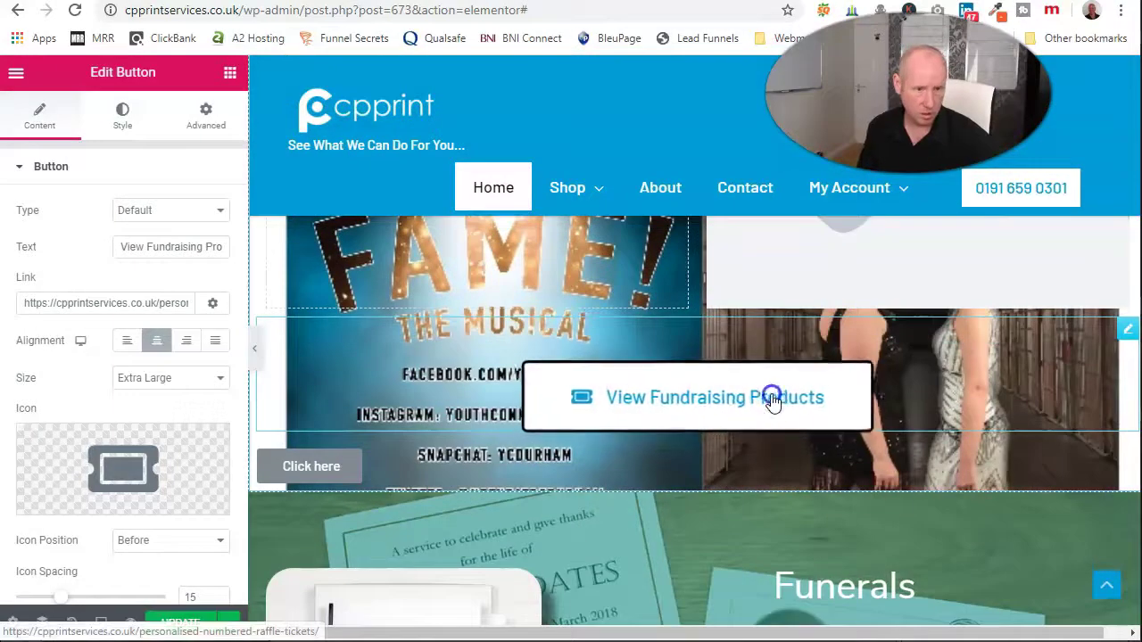
pyautogui.click(81, 304)
pyautogui.write('con')
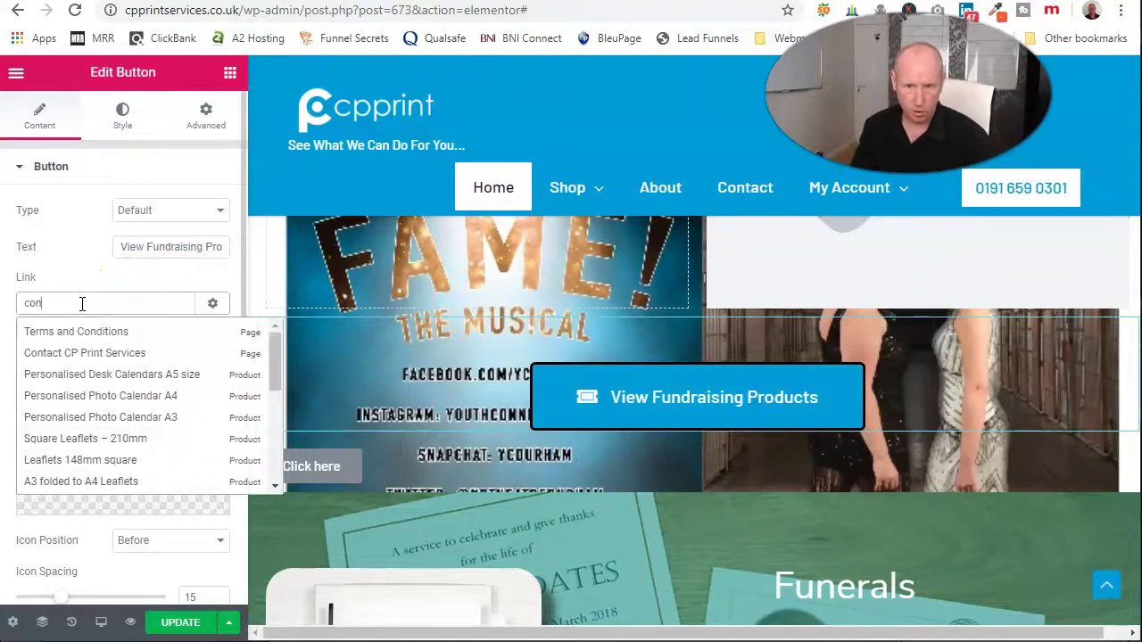
pyautogui.click(77, 349)
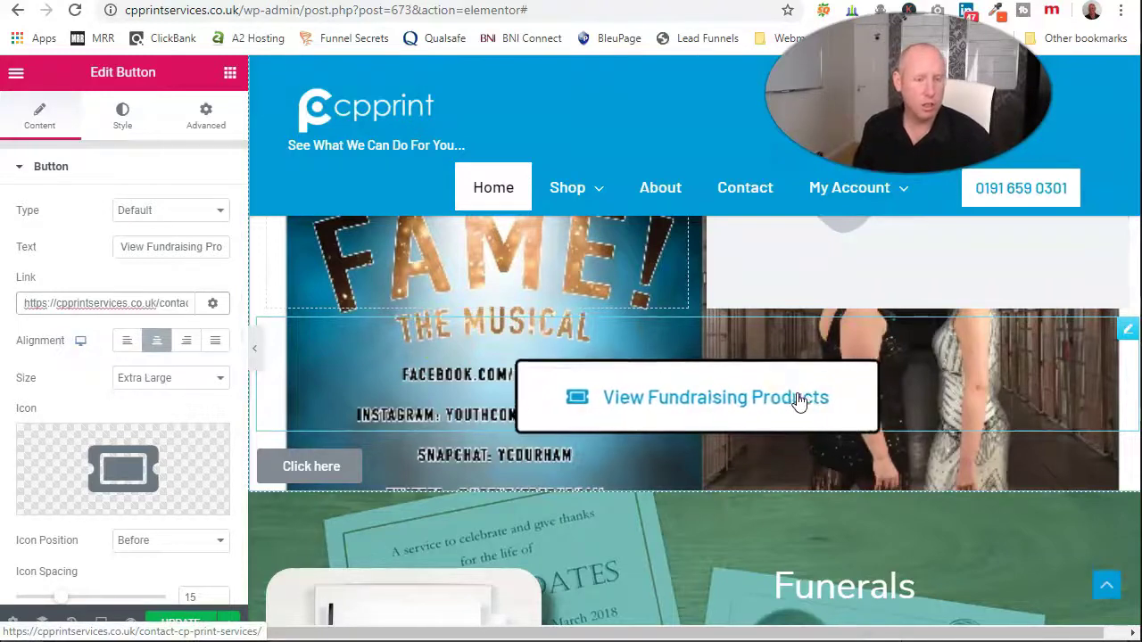
pyautogui.click(999, 304)
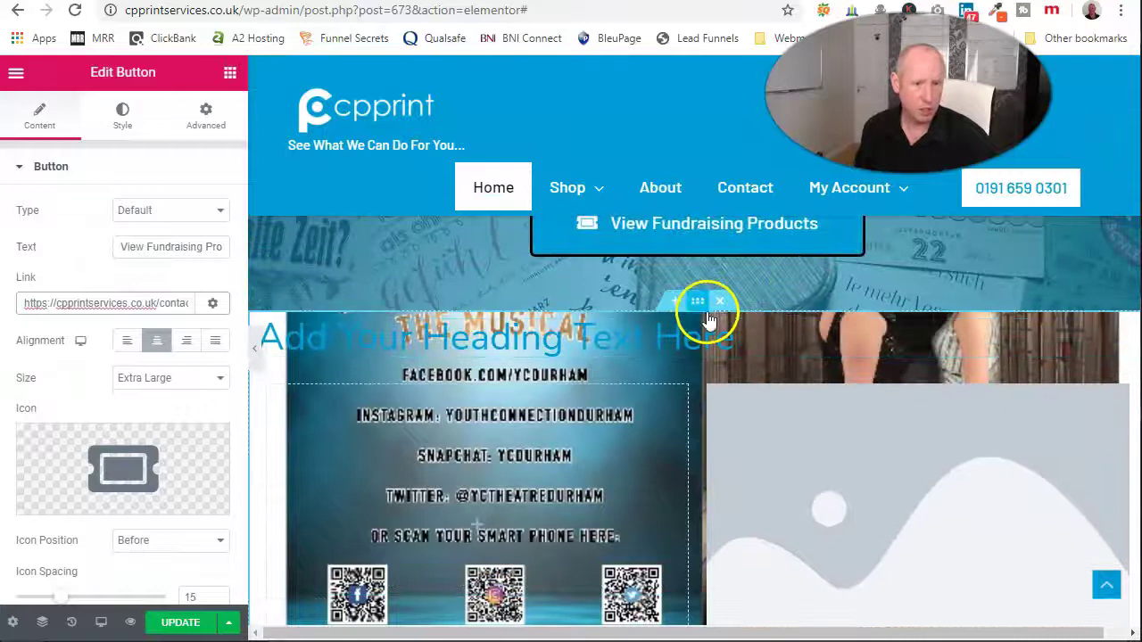
# - Delete the new heading-and-image section and scroll back up to Business Cards
pyautogui.click(721, 301)
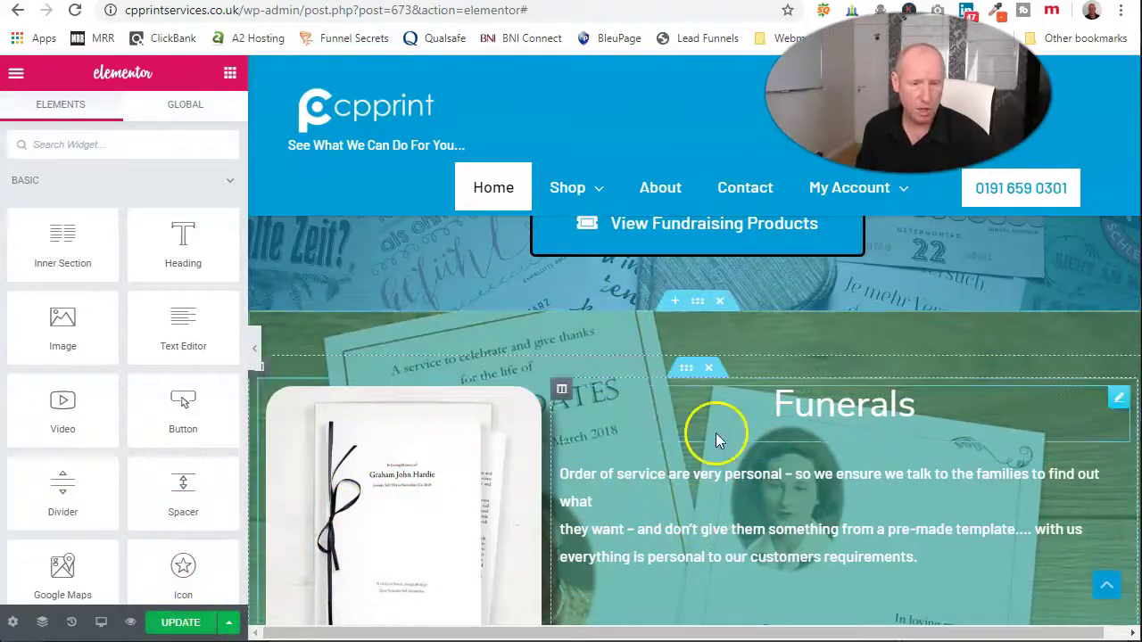
pyautogui.scroll(8, 657, 408)
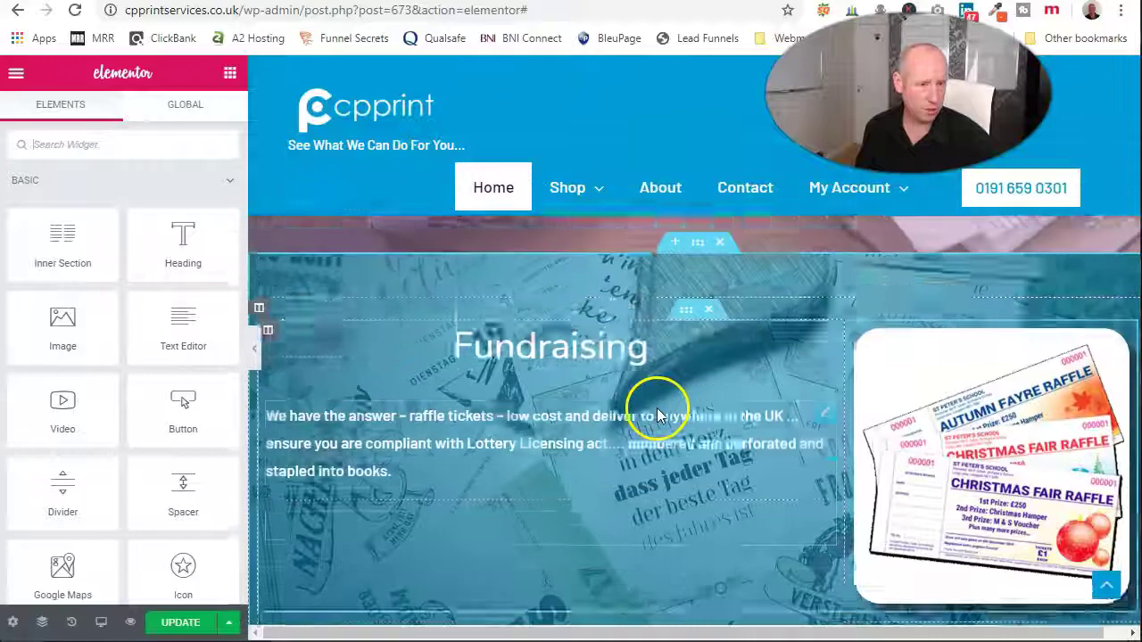
pyautogui.scroll(7, 555, 367)
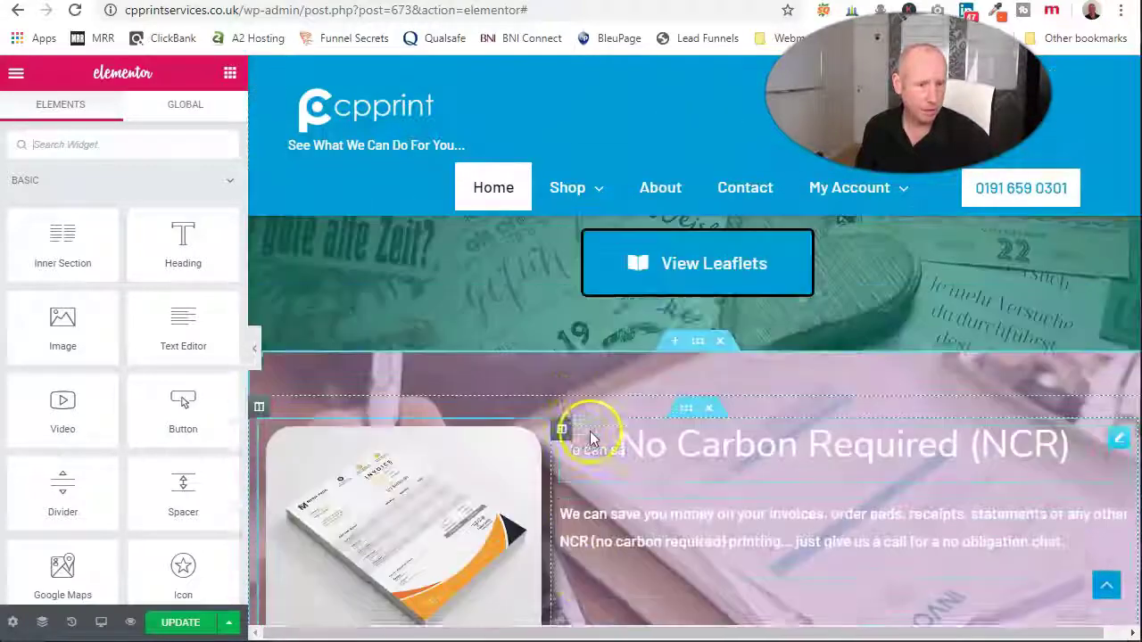
pyautogui.scroll(6, 657, 365)
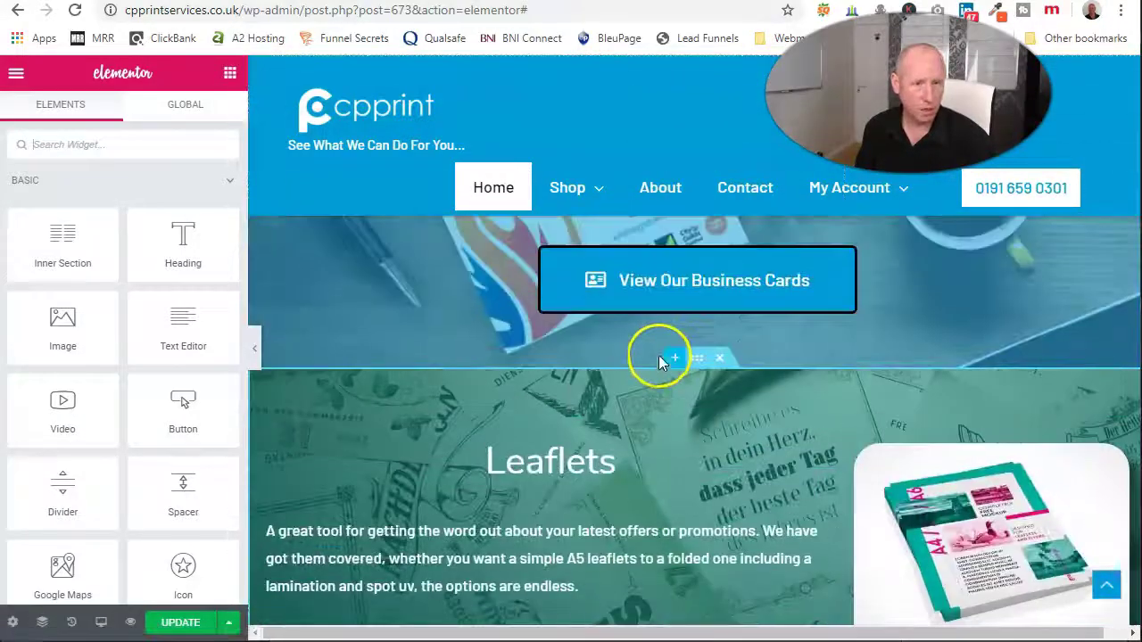
pyautogui.scroll(3, 660, 365)
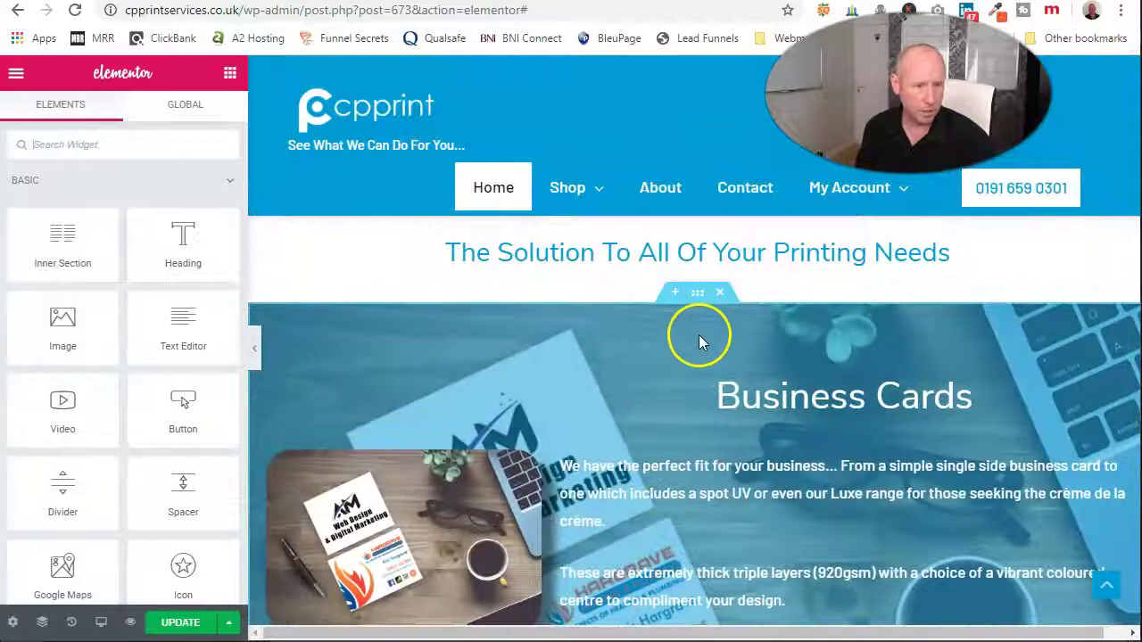
pyautogui.scroll(2, 630, 380)
pyautogui.scroll(-2, 633, 479)
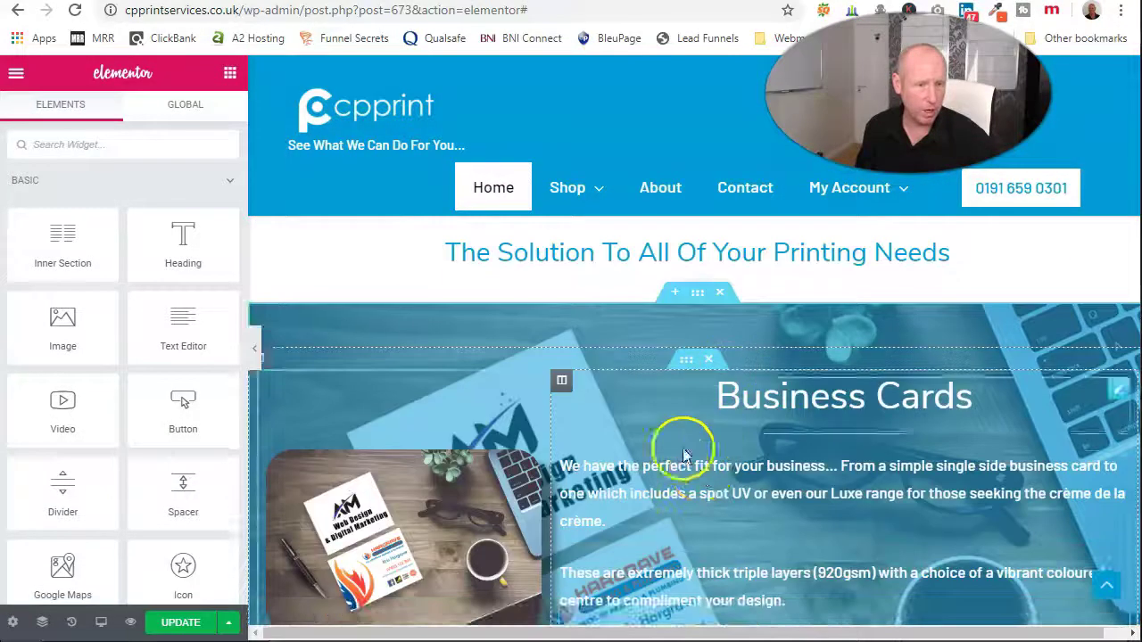